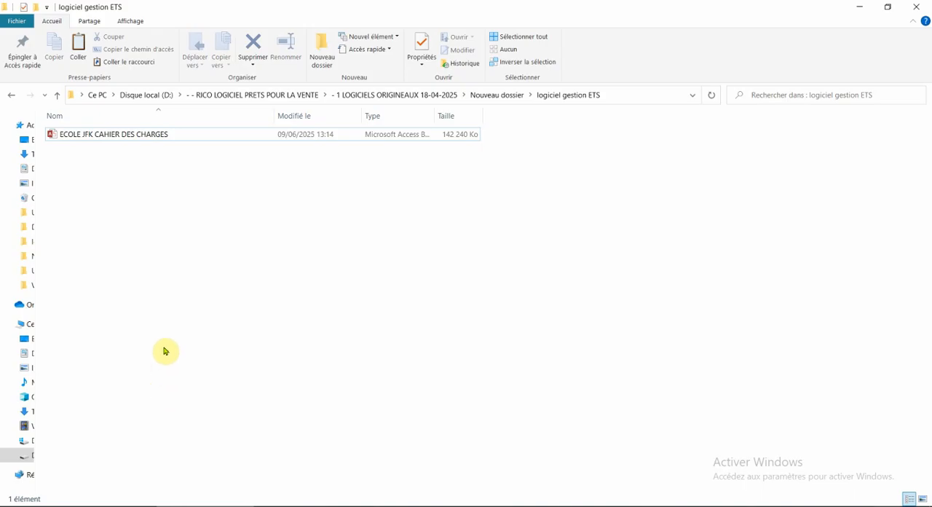
Step: Paste a copy of the ECOLE JFK CAHIER DES CHARGES database and rename it ECOLE JFK CAHIER DES CHARGES - SOUMISSIONNAIRE
key("ctrl+v")
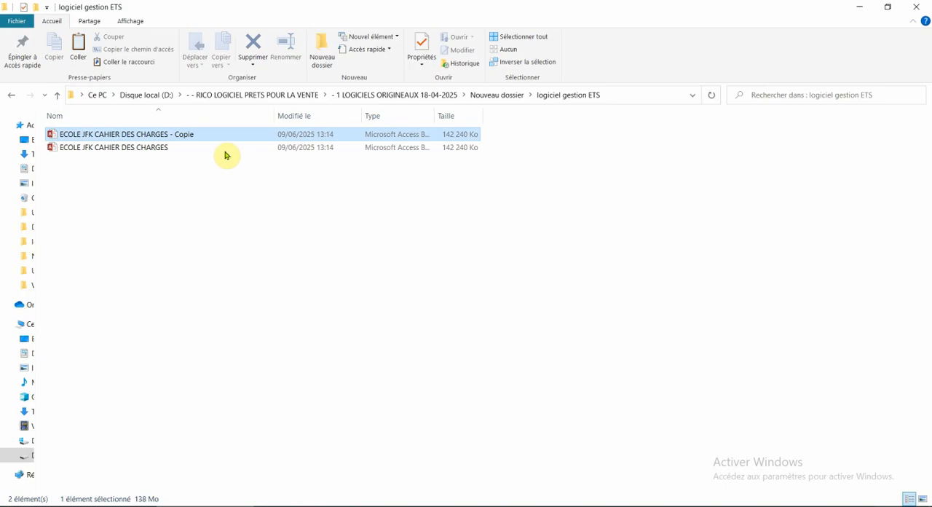
left_click(286, 46)
key("End")
key("ctrl+shift+Left")
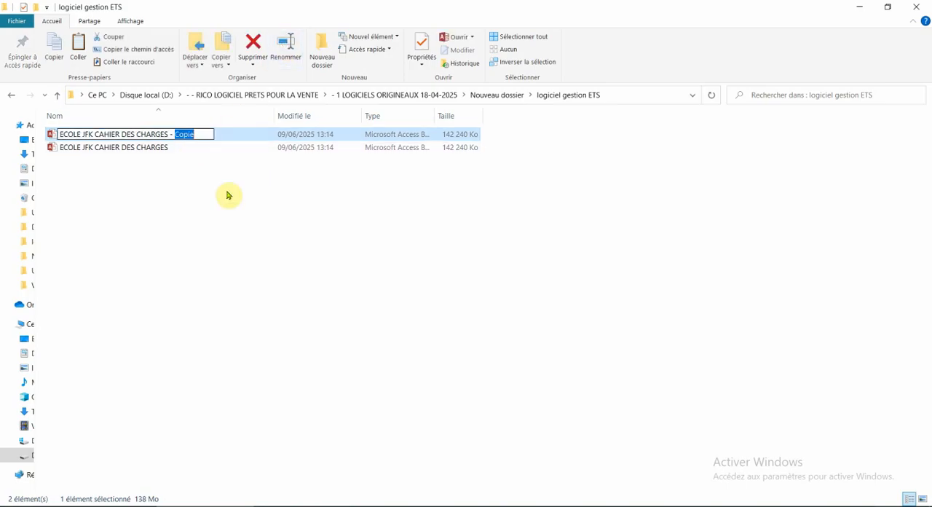
type("SO")
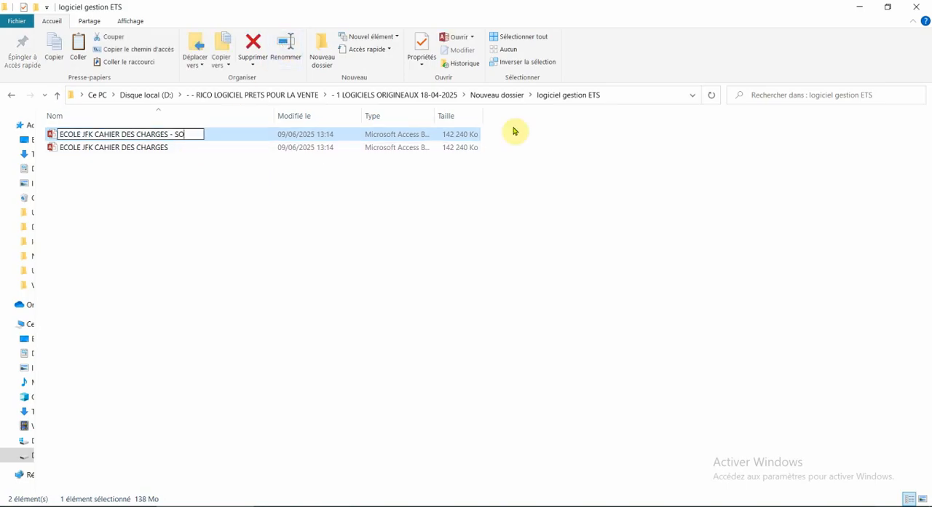
type("UMISSIONNAIRE")
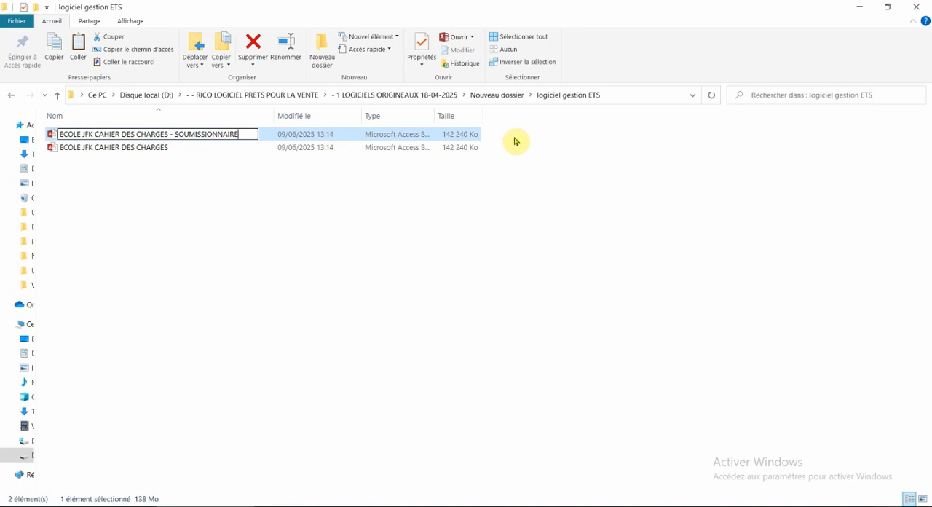
left_click(373, 185)
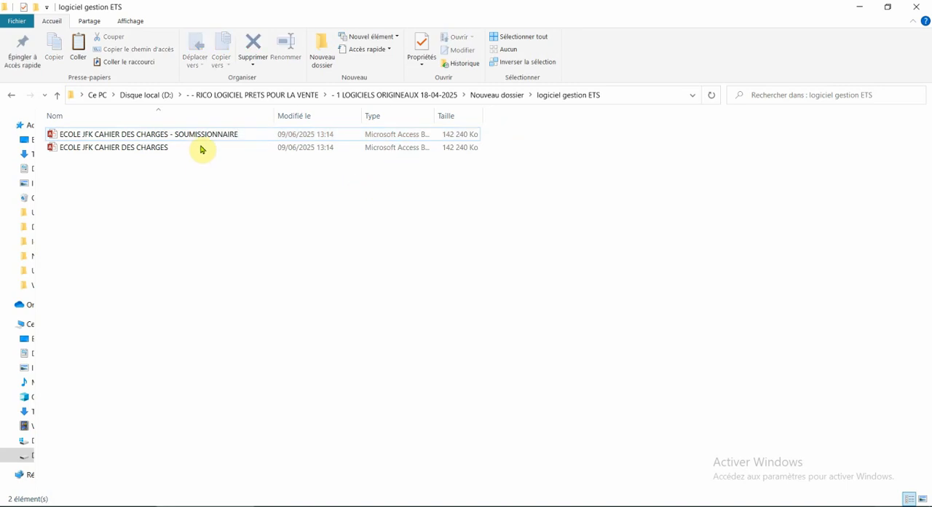
Step: Open the SOUMISSIONNAIRE copy of the database and log in as BOSS with the account password
right_click(195, 138)
left_click(214, 150)
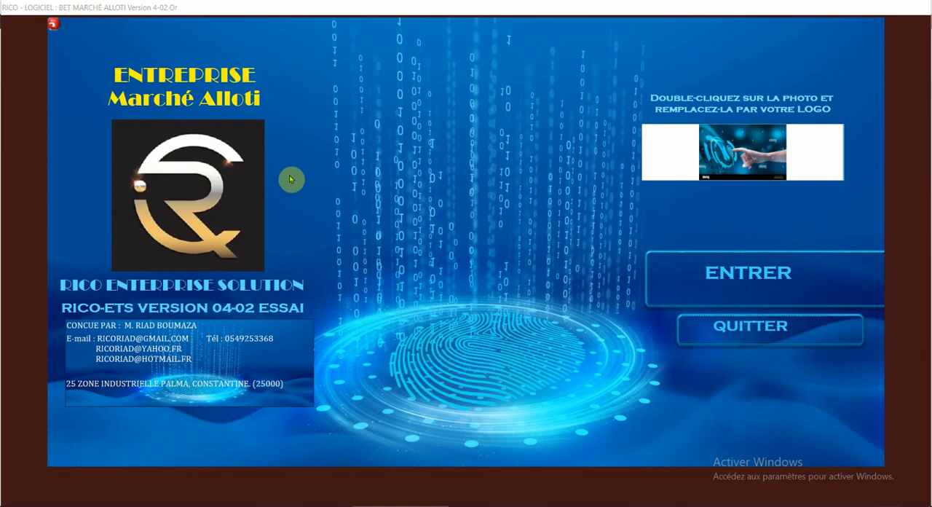
left_click(733, 273)
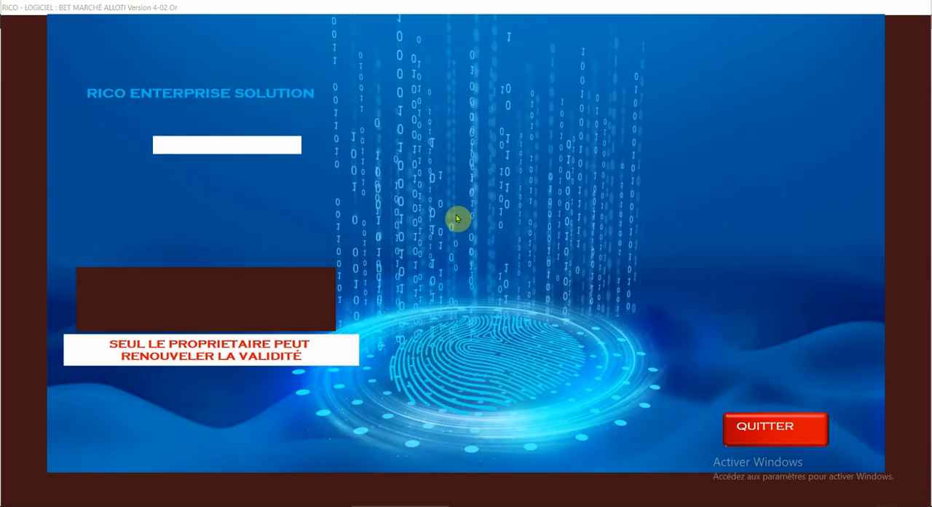
left_click(307, 148)
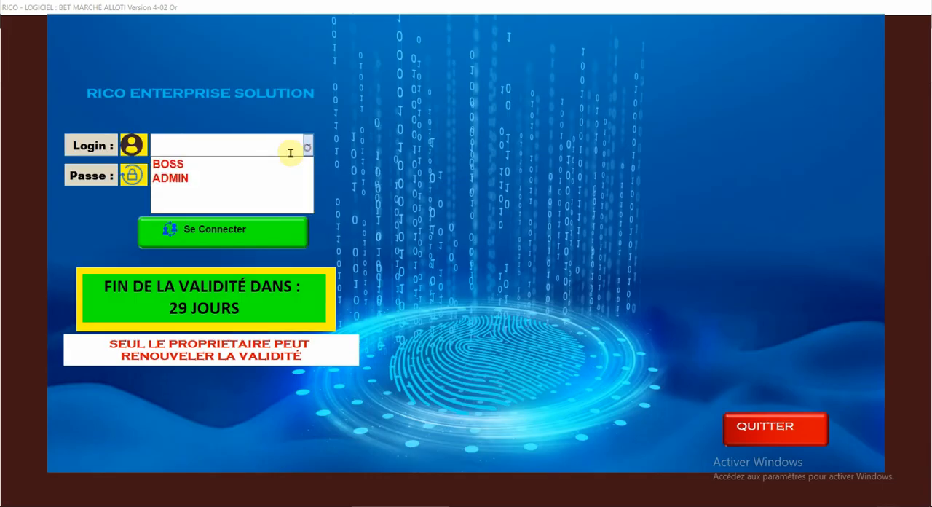
left_click(219, 168)
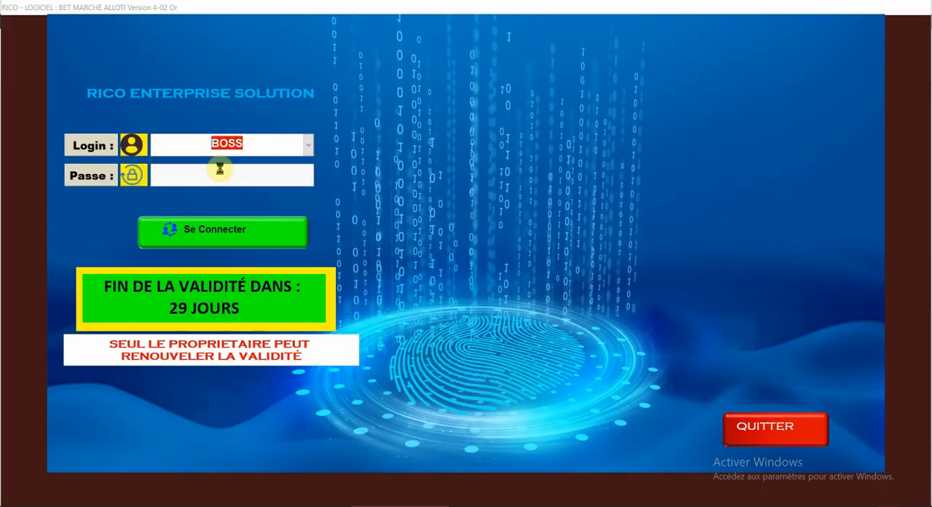
left_click(218, 177)
type("****")
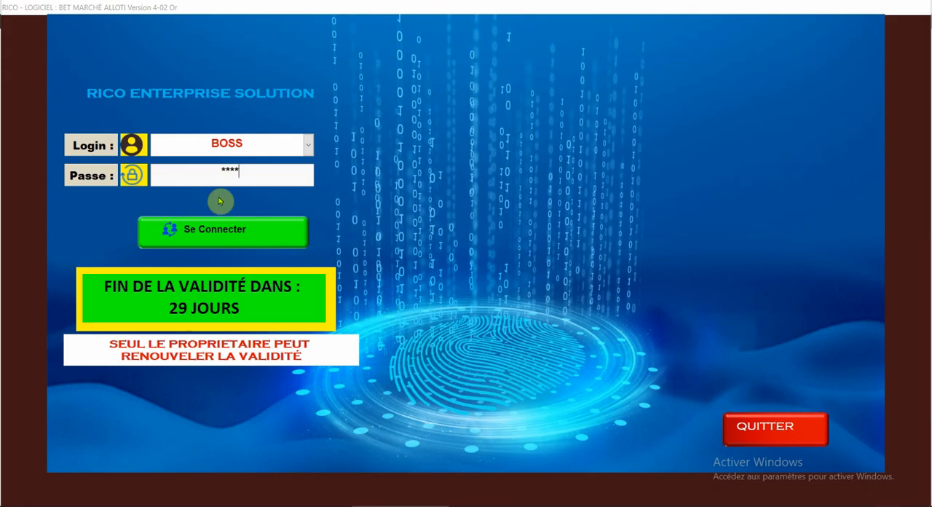
left_click(218, 230)
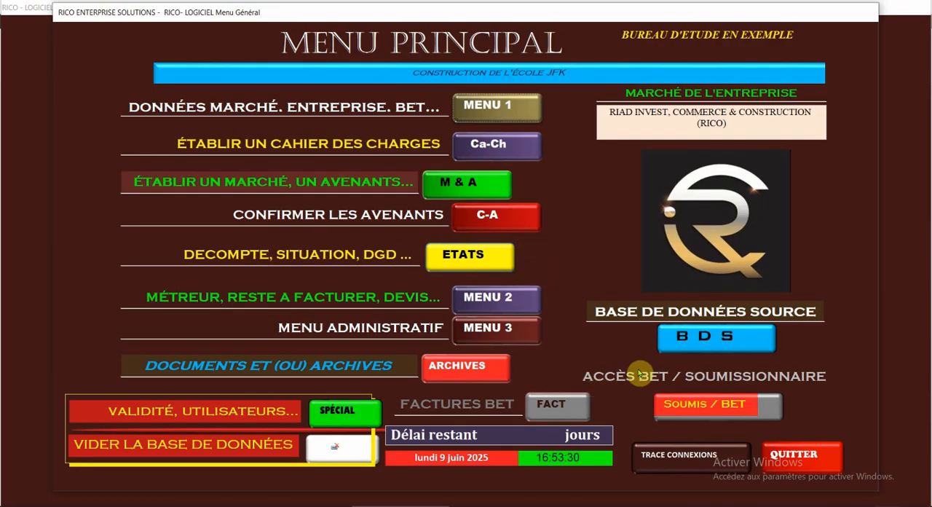
Step: Open the BET/bidder access settings and set the offer deadline (date limite de l'offre) to 25/08/2025
left_click(717, 406)
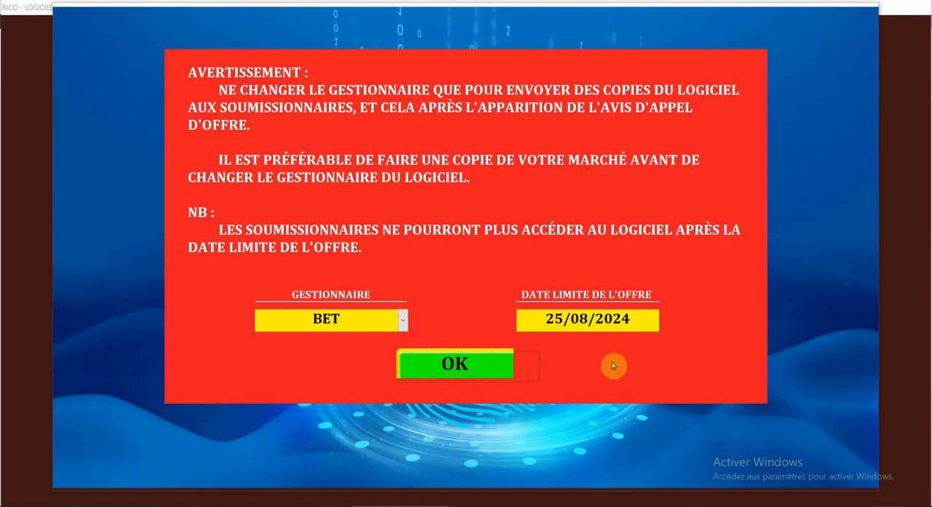
left_click(546, 318)
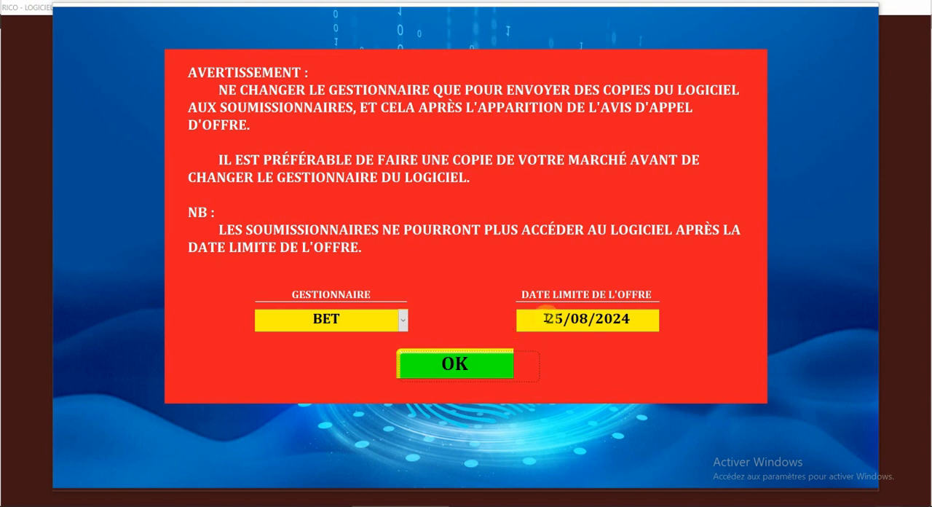
left_click(565, 318)
left_click(579, 317)
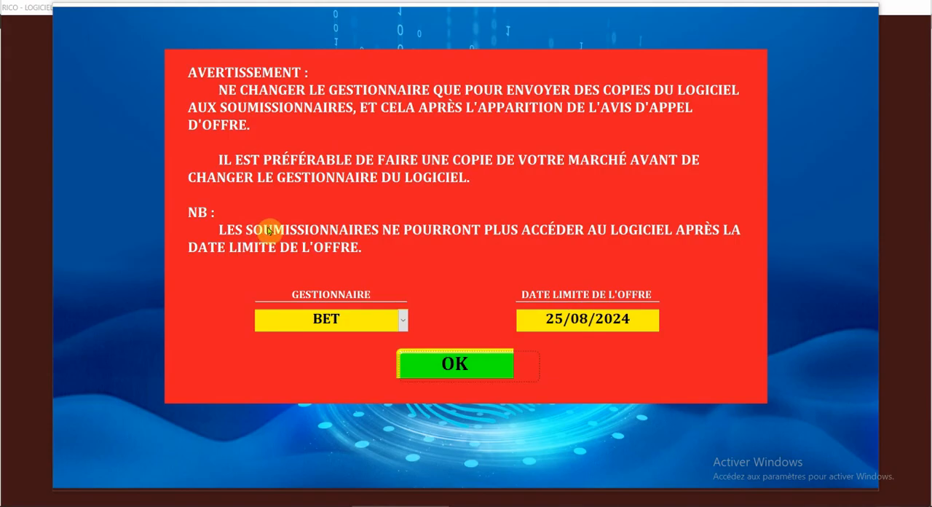
left_click(638, 320)
left_click_drag(621, 319, 631, 319)
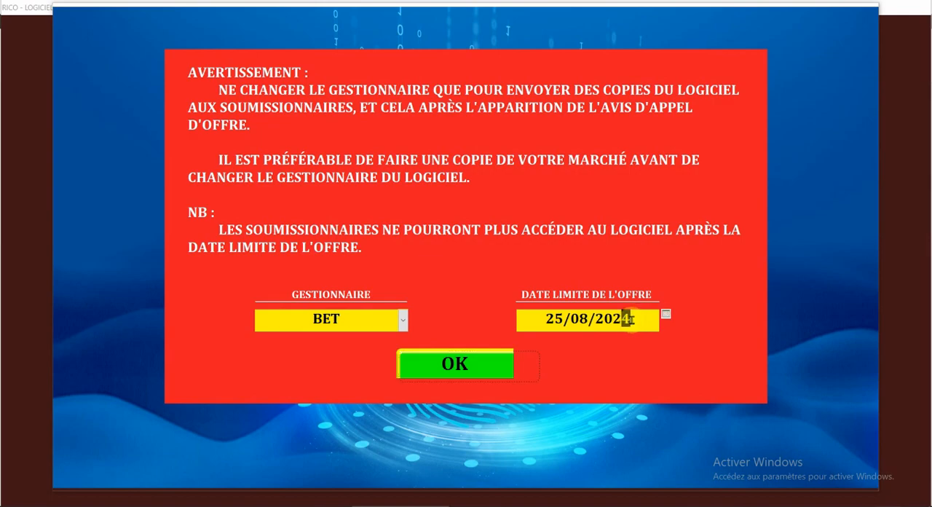
type("5")
Step: Change the software's manager (gestionnaire) to SOUMISSIONNAIRE and confirm the access settings
left_click(403, 321)
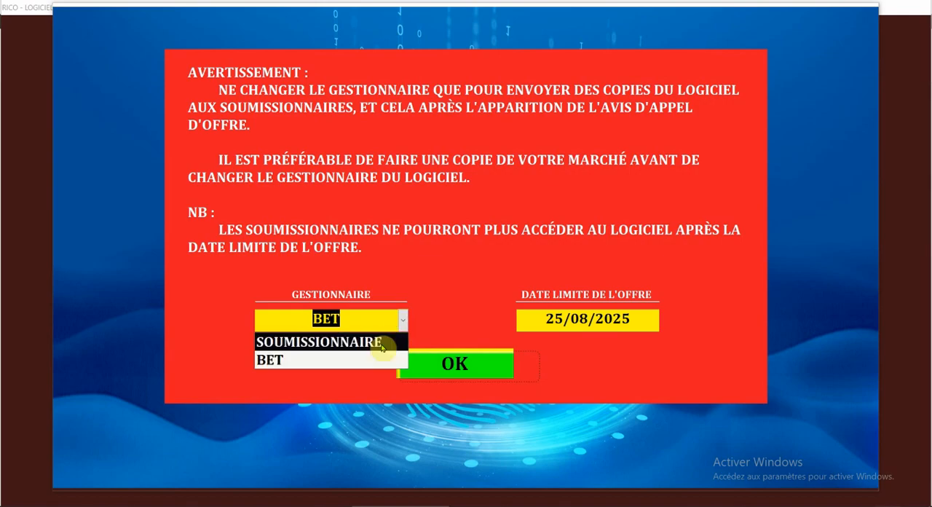
left_click(380, 344)
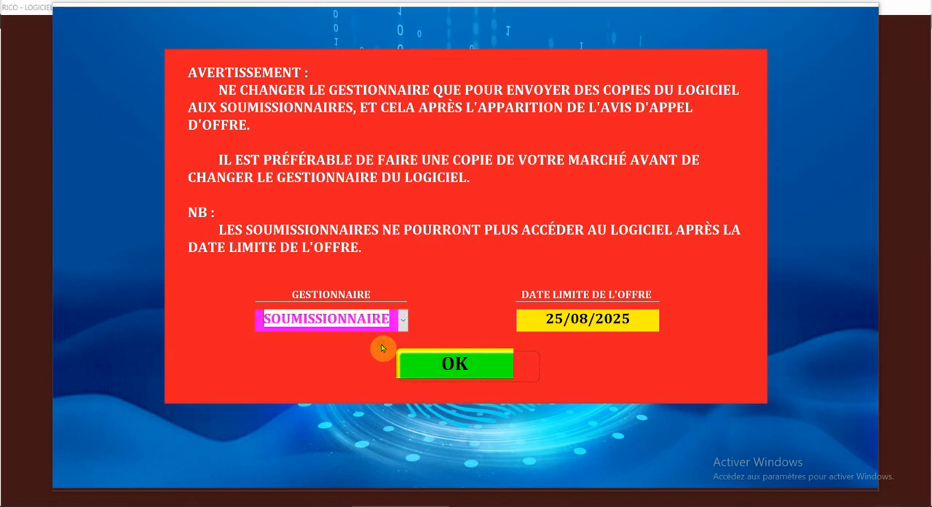
left_click(456, 366)
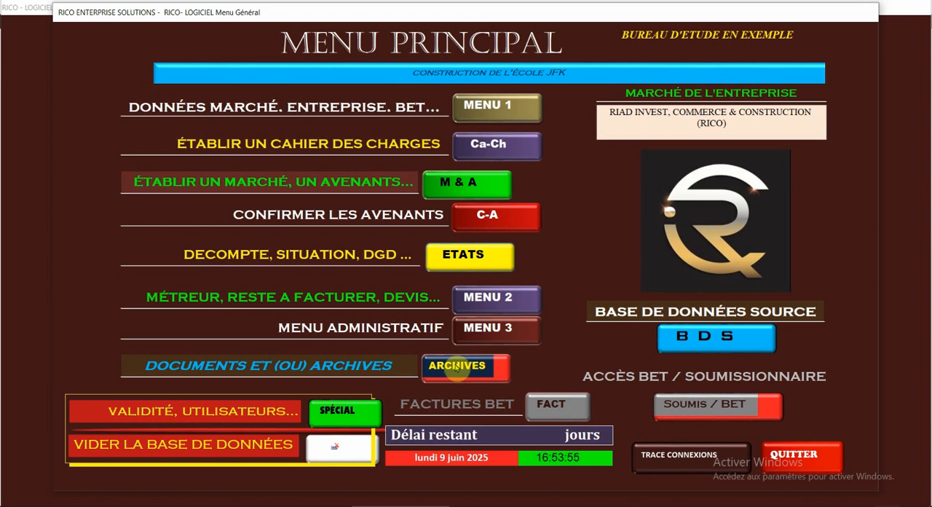
Step: Examine the list of users with their logins and roles in the special user settings, then close it
left_click(441, 371)
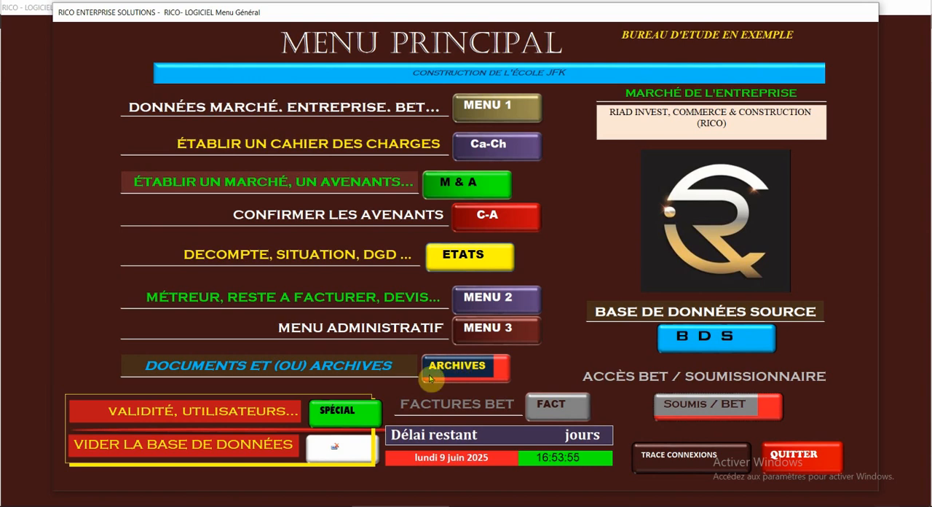
left_click(362, 406)
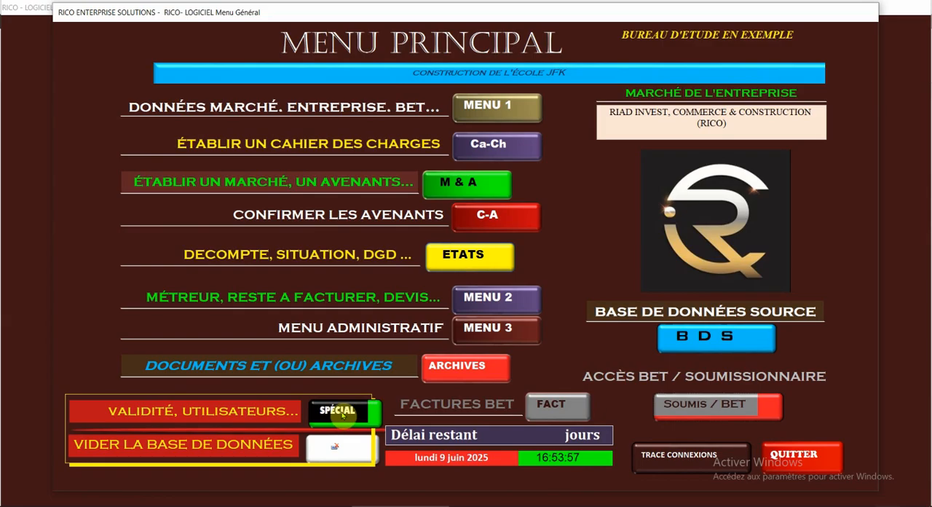
left_click(340, 410)
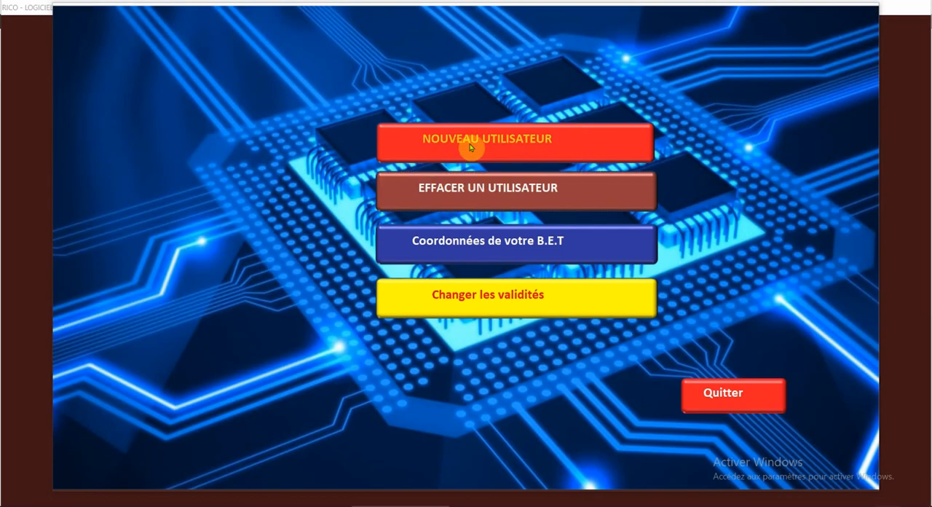
left_click(502, 191)
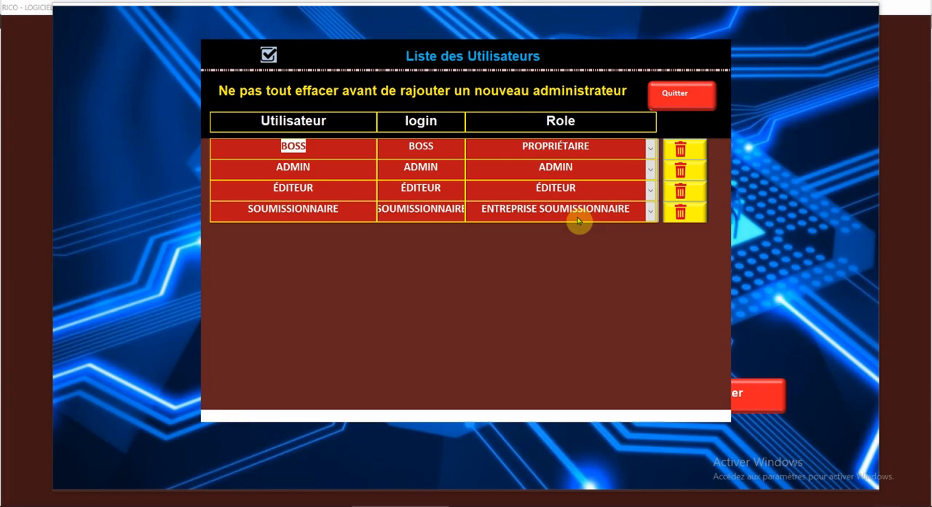
left_click(674, 93)
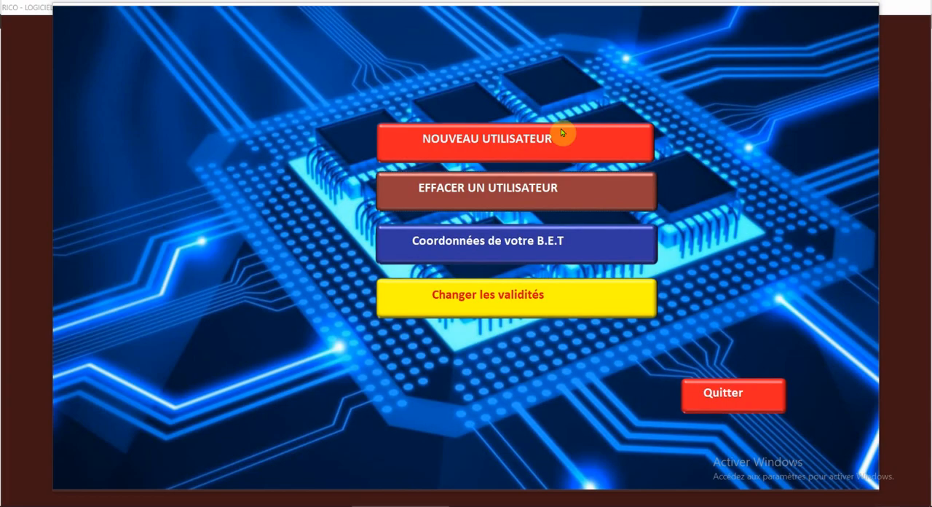
left_click(525, 140)
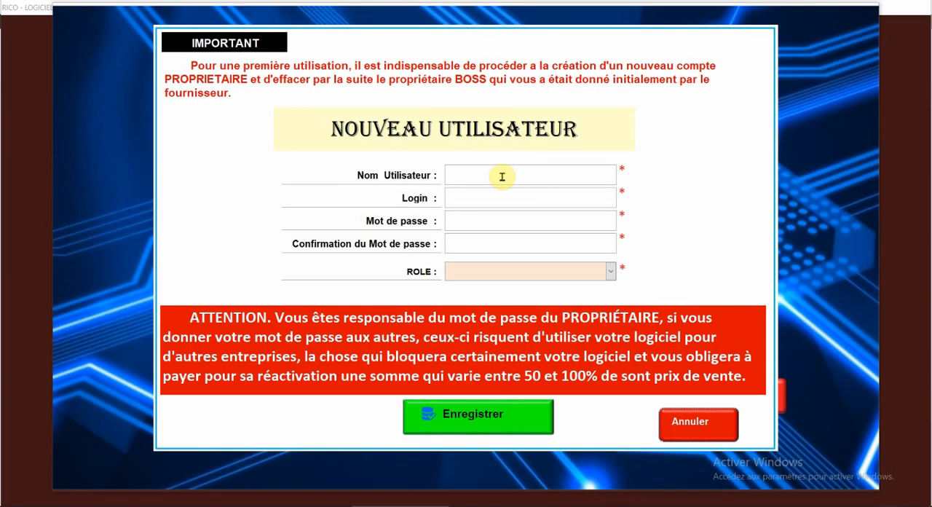
left_click(503, 176)
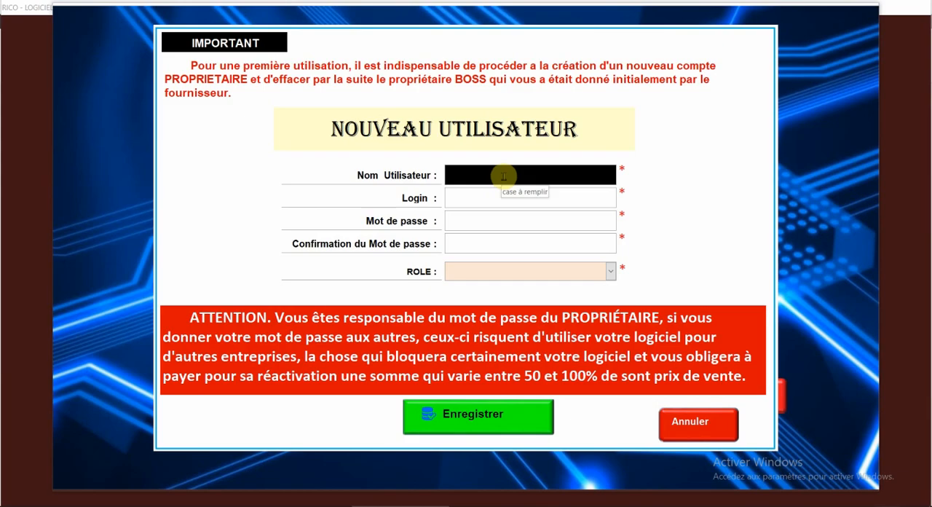
type("SO")
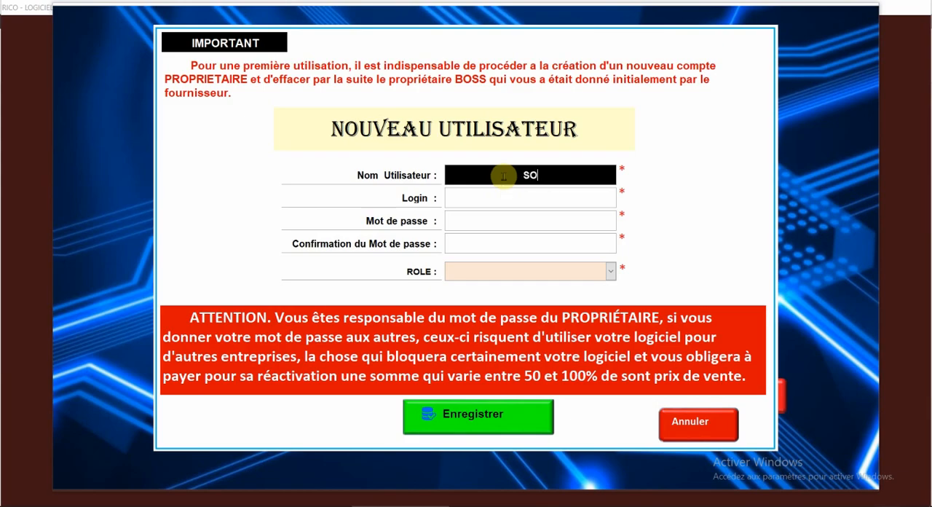
type("UMI")
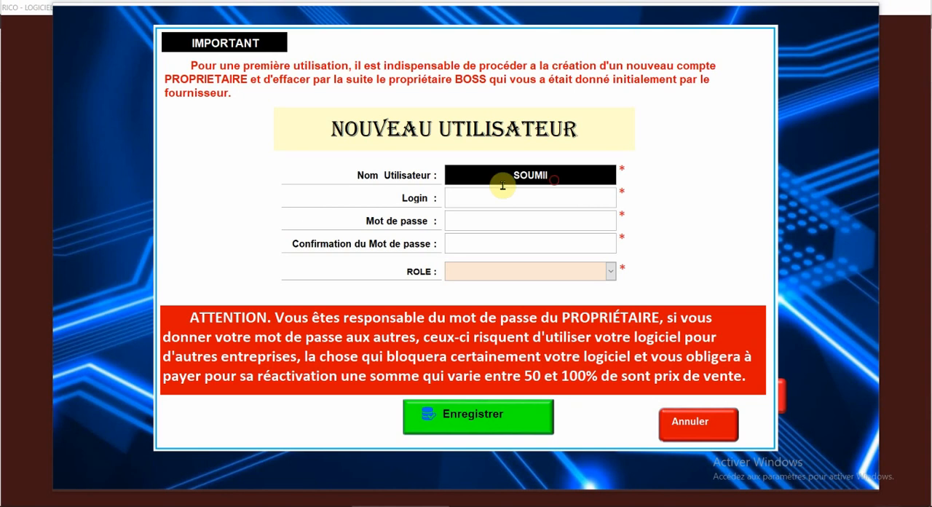
key("BackSpace")
left_click(684, 425)
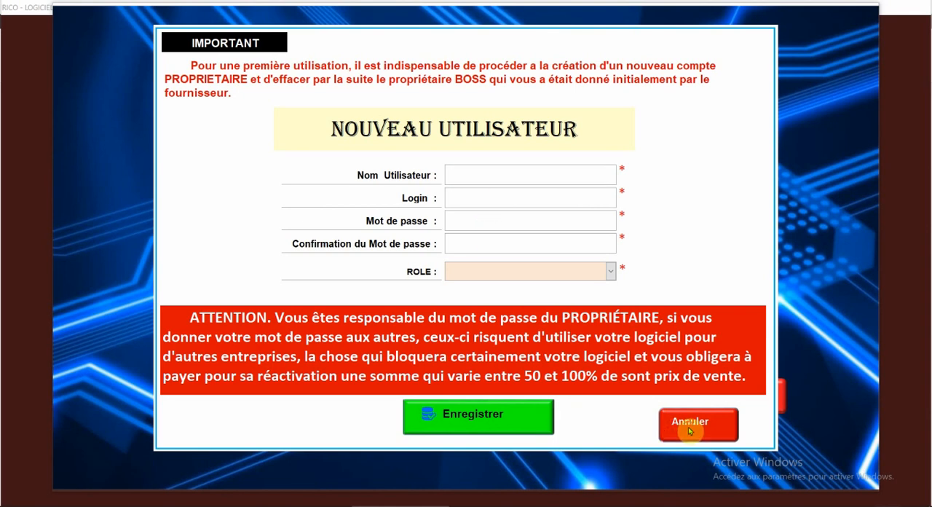
Step: Leave the special user settings and quit the software back to the file folder
left_click(695, 397)
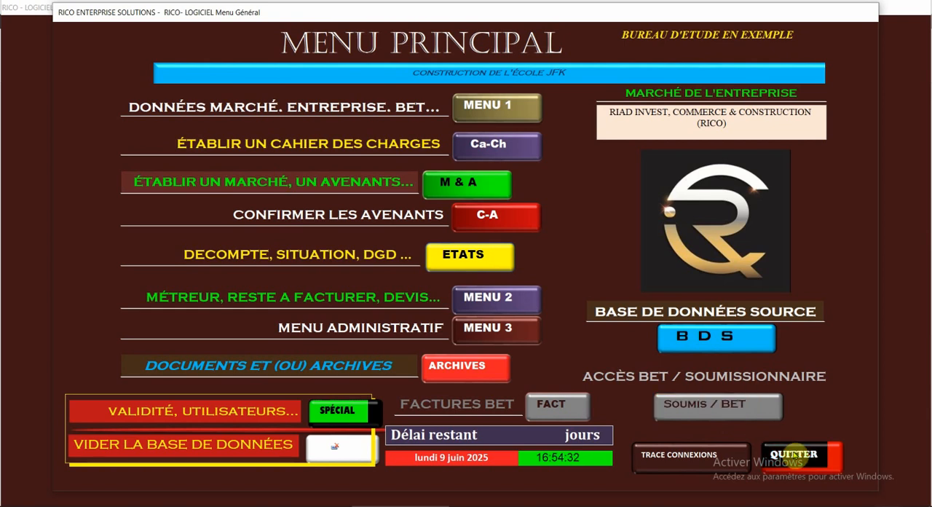
left_click(795, 454)
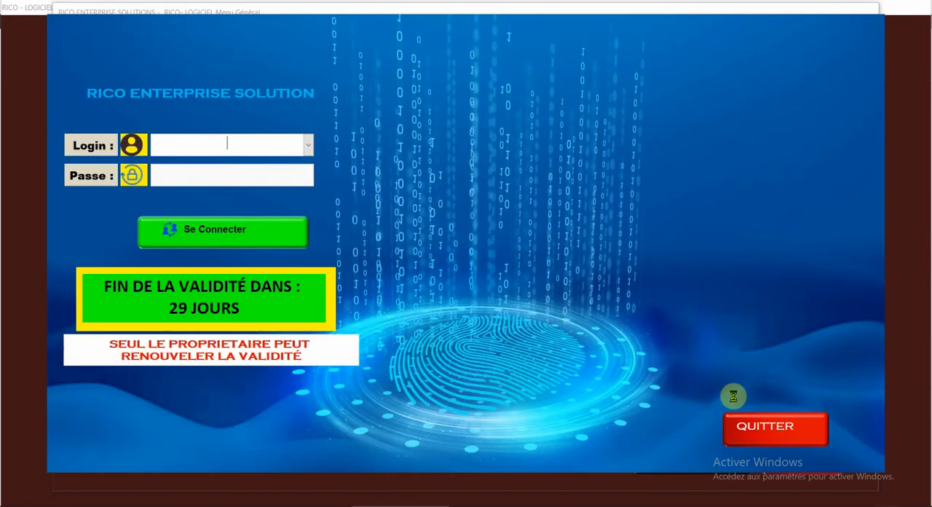
left_click(746, 429)
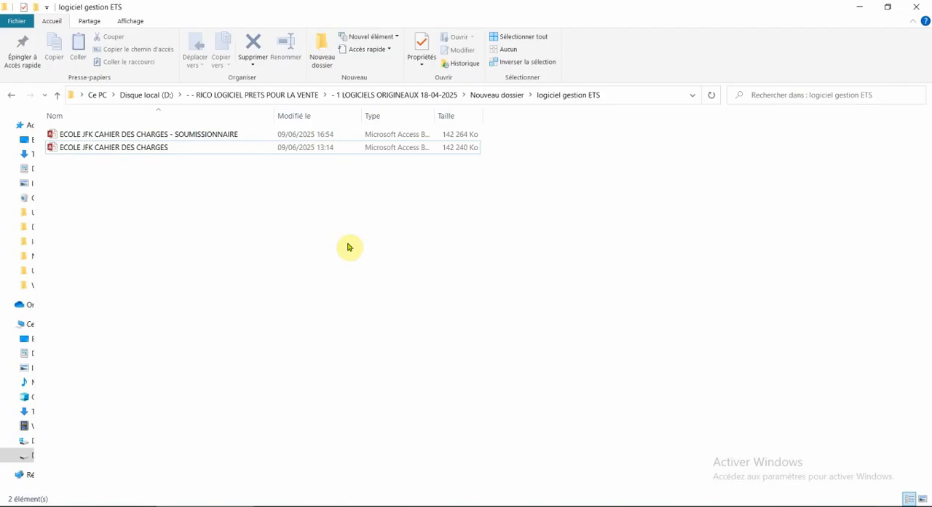
Step: Reopen the SOUMISSIONNAIRE copy of the database and log in as SOUMISSIONNAIRE with the account password
right_click(146, 134)
left_click(175, 146)
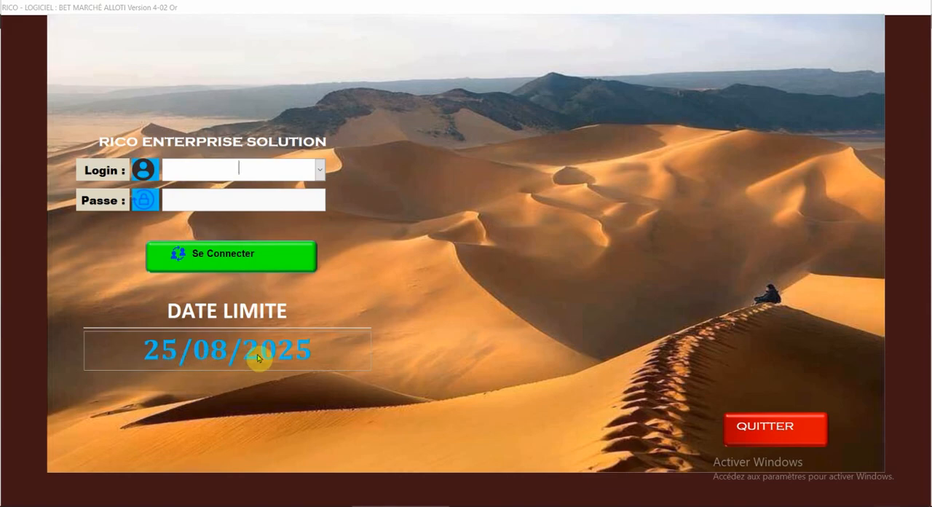
left_click(320, 168)
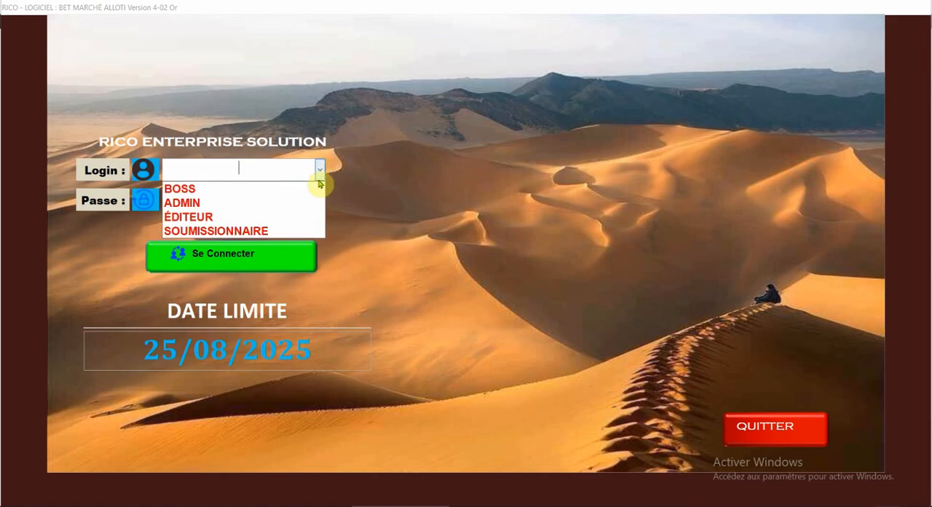
left_click(302, 231)
left_click(248, 200)
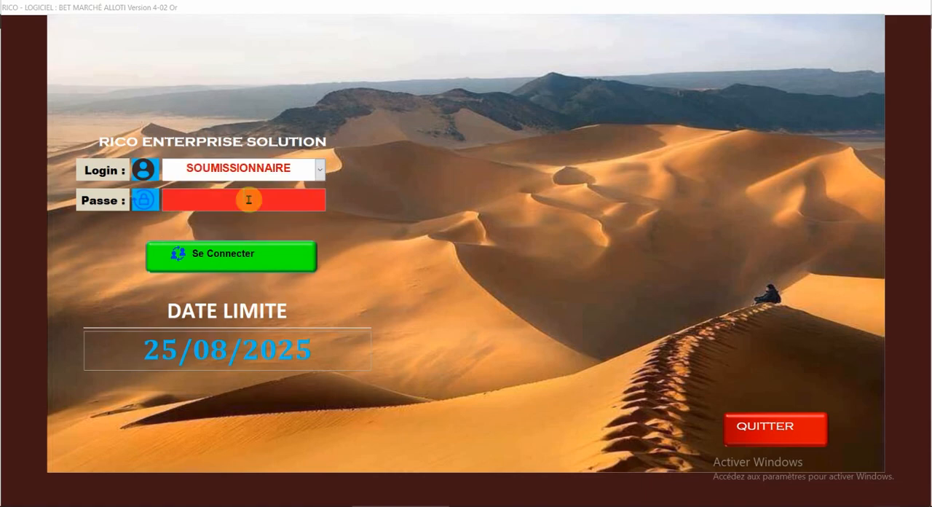
type("**")
left_click(241, 251)
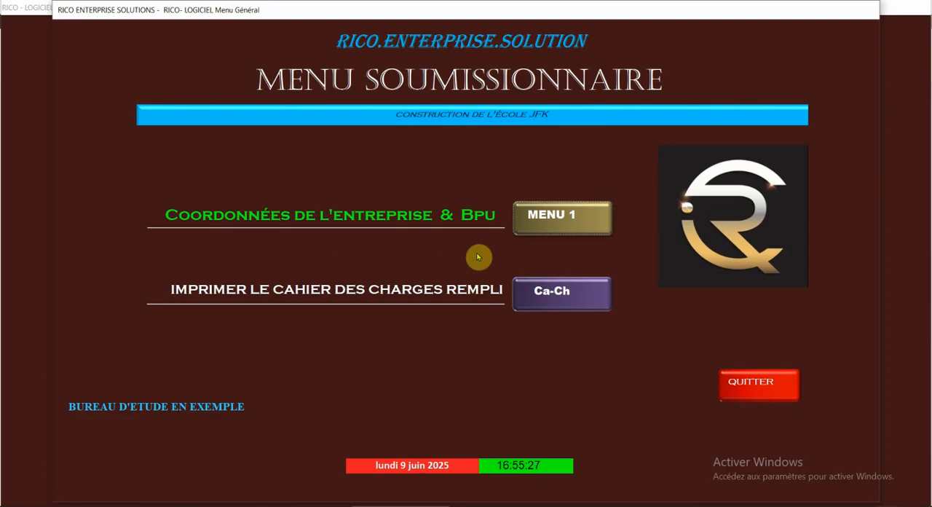
Step: Open the company coordinates, go to the mandatory second stage and bring up the company's SOUSCRIRE declaration
left_click(557, 227)
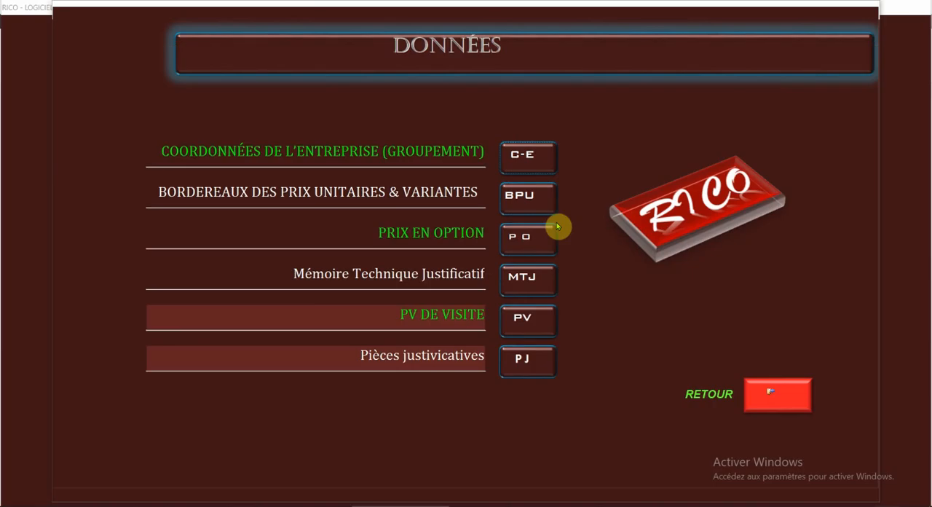
left_click(523, 162)
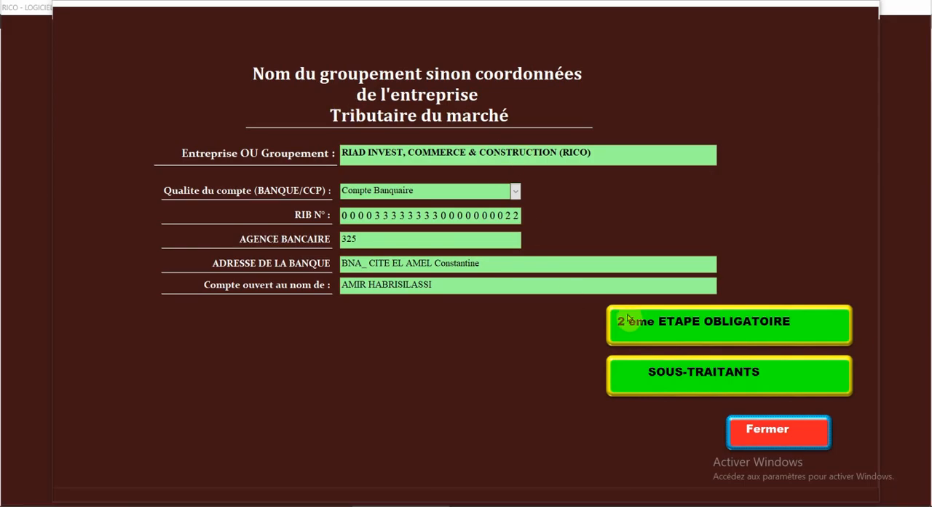
left_click(705, 324)
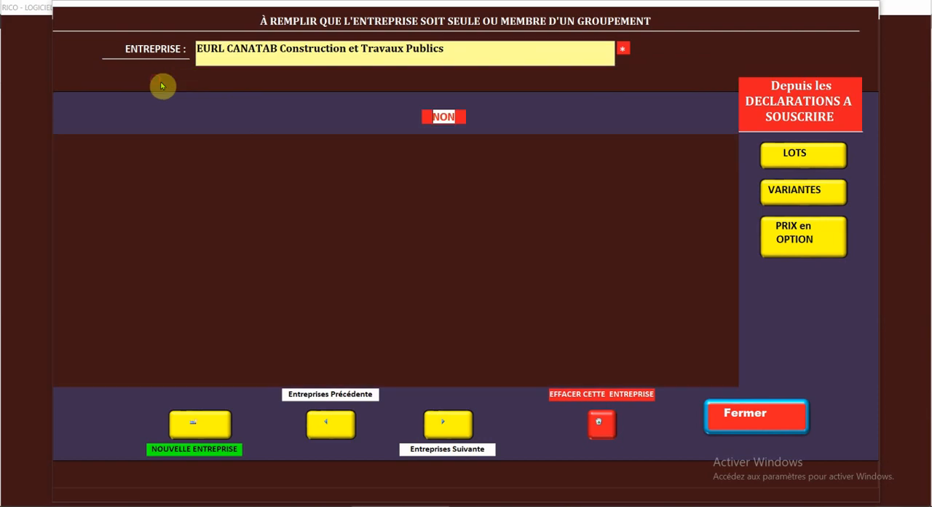
left_click(304, 82)
left_click(345, 81)
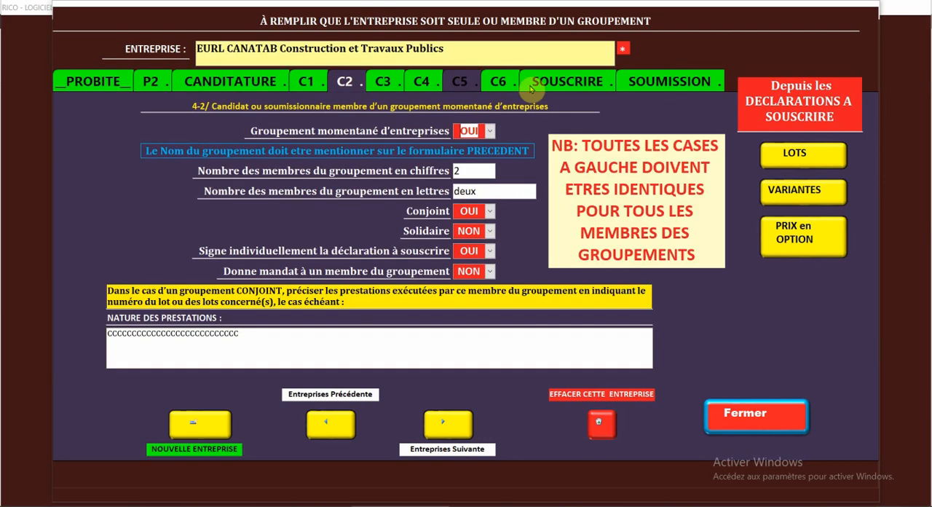
left_click(648, 86)
left_click(545, 86)
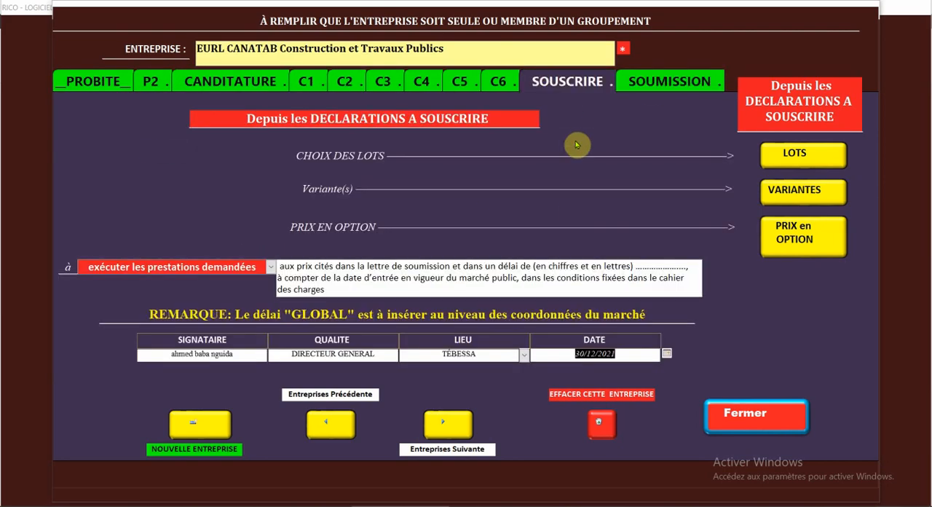
Step: Choose lots 1 (TRAVAUX DE CONSTRUCTION DES SALLES D'ETUDES) and 3 (DESENFUMAGE ET CLIMATISATION) as the lots of interest, then leave the lot list
left_click(805, 154)
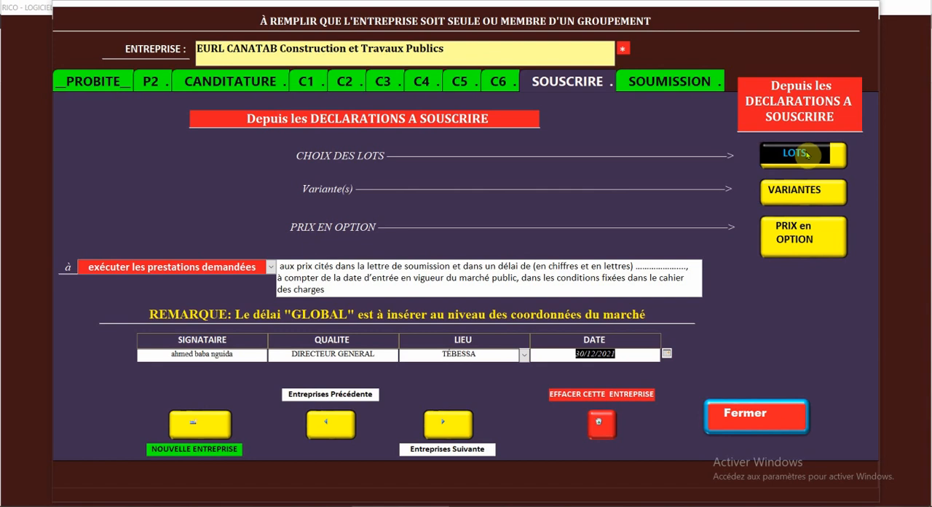
left_click(806, 154)
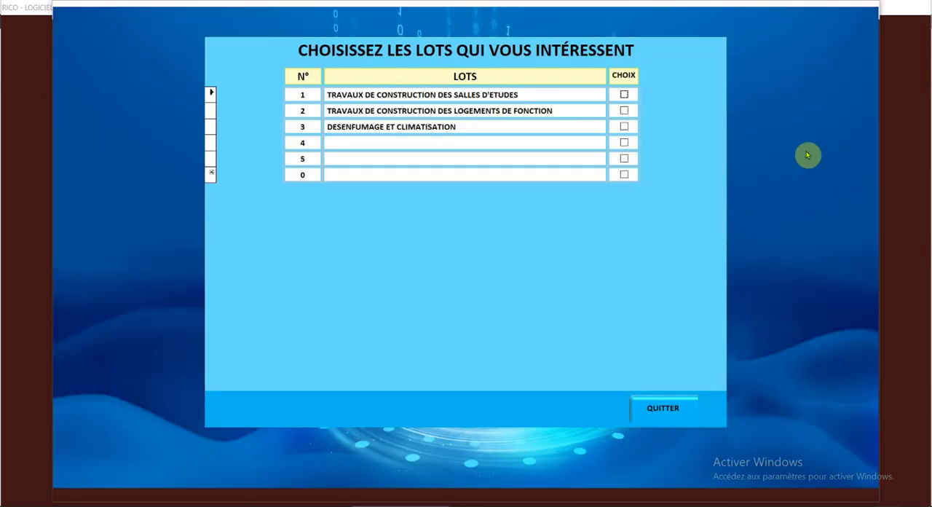
left_click(624, 95)
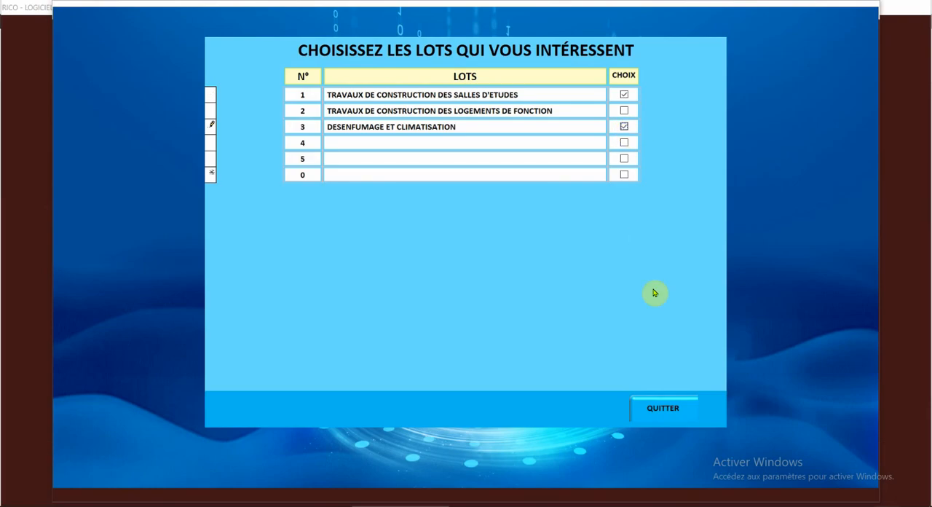
left_click(662, 408)
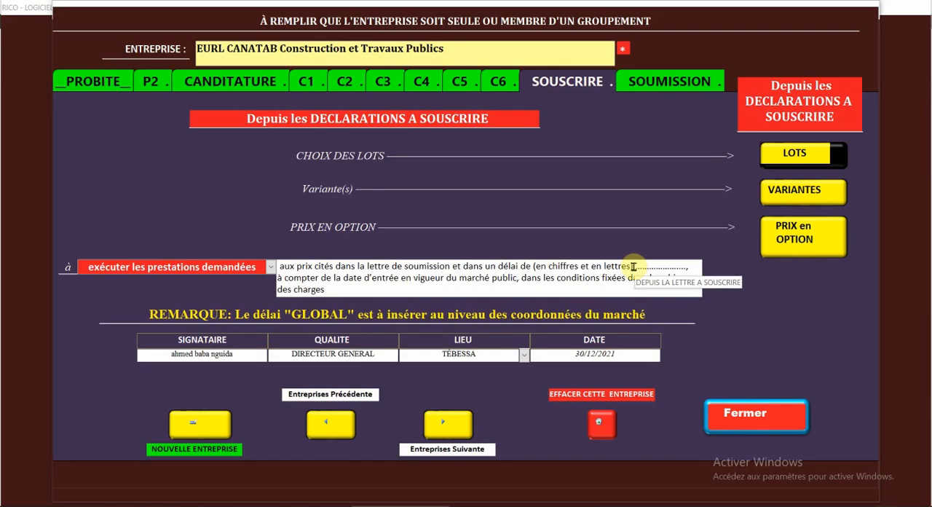
Step: In the list of variants, add variant number 1 named ZZZZZZZZZZZZZZZZZZZZZZZ and assign it to lot 1
left_click(781, 188)
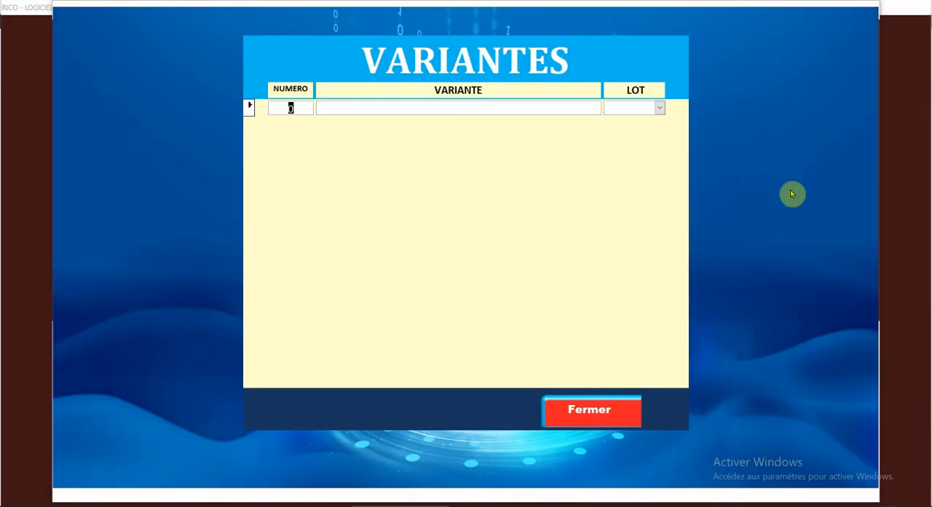
type("1")
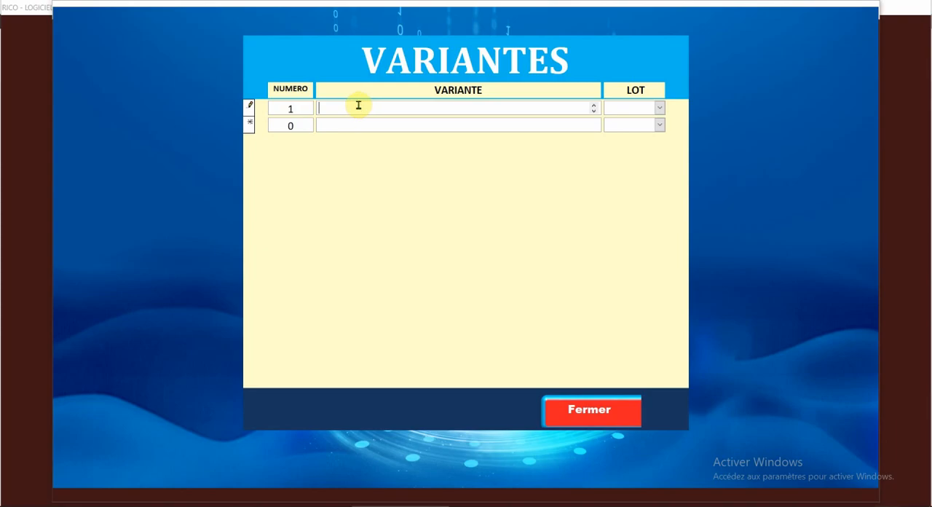
left_click(358, 106)
type("ZZZZZZZZZZZZZZZZZZZZZZZ")
left_click(661, 110)
left_click(646, 123)
Step: Add variant number 2 named YYYYYYYYYYYYYYYYYYY and assign it to lot 1
left_click_drag(302, 126, 278, 126)
type("2")
left_click(369, 122)
type("YYYYYYYYYYYYYYYYYYY")
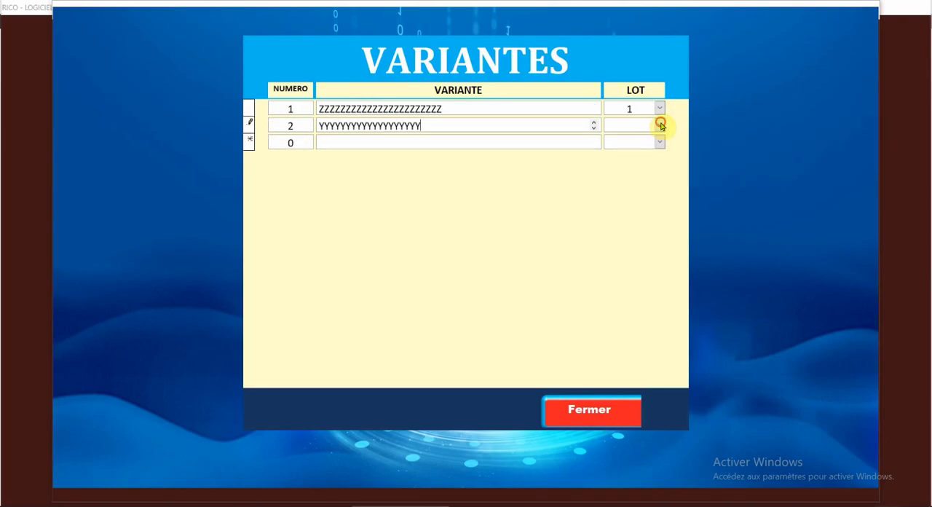
left_click(659, 125)
left_click(630, 139)
Step: Add variant number 1 named XXXXXXXXXXXXXXXXXXXXXXXXXXXXXX for lot 3, then close the variants
type("1")
left_click(358, 145)
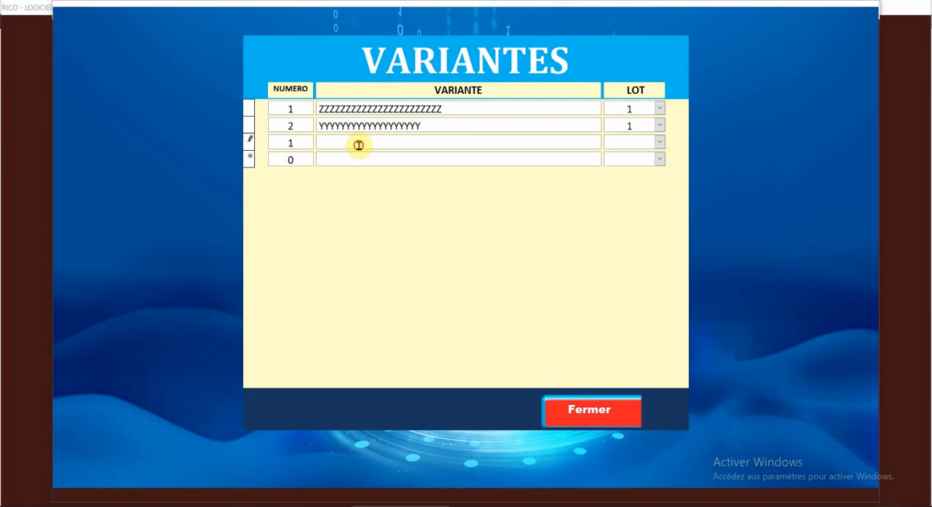
type("XXXXXXXXXXXXXXXXXXXXXXXXXXXXXX")
left_click(660, 143)
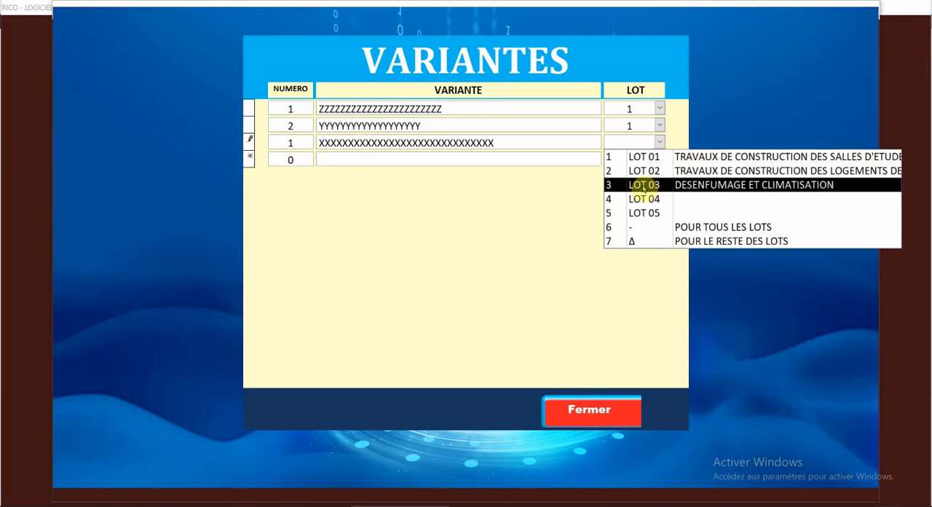
left_click(643, 183)
left_click(591, 410)
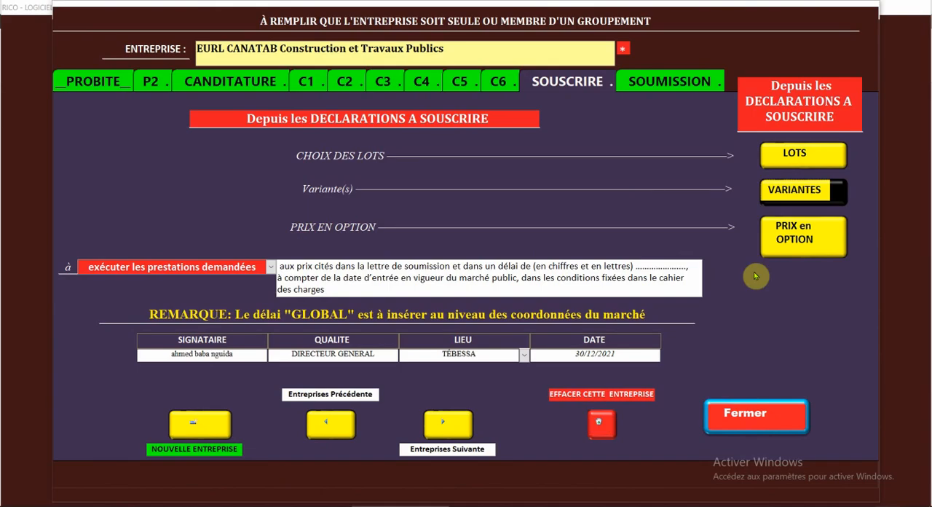
Step: From the optional prices, examine the already registered prestations of each lot, then close that list
left_click(797, 234)
left_click(444, 408)
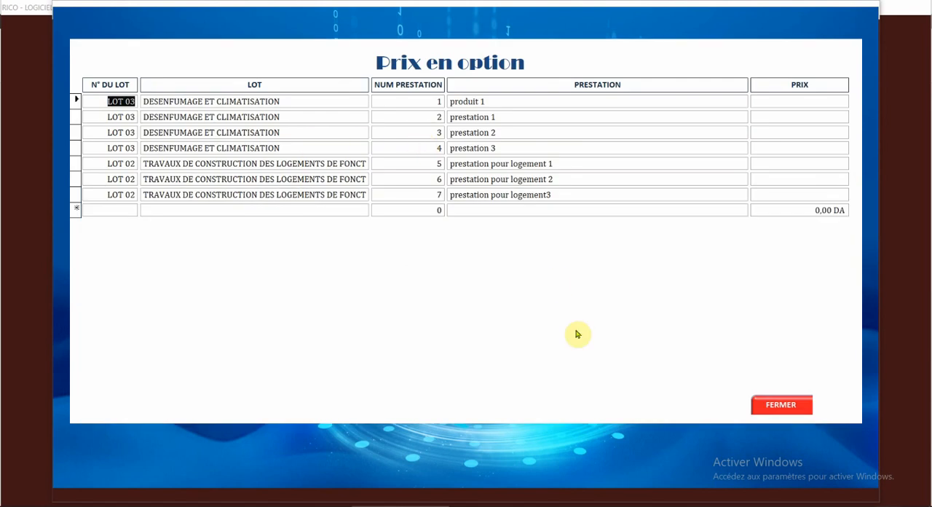
left_click(793, 407)
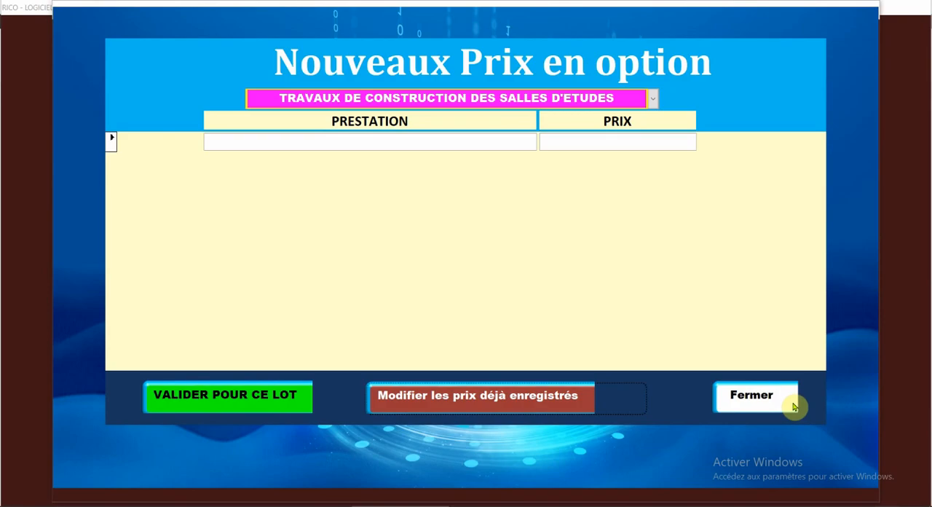
Step: Add and validate a new optional price for the lot TRAVAUX DE CONSTRUCTION DES SALLES D'ETUDES: prestation PRODUIT LOT1 01 at 125700
left_click(652, 100)
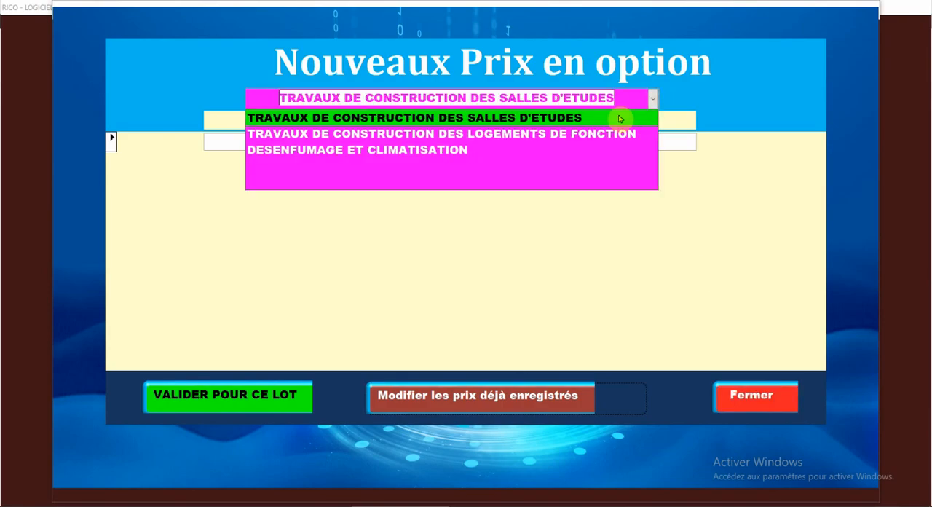
left_click(530, 118)
left_click(371, 142)
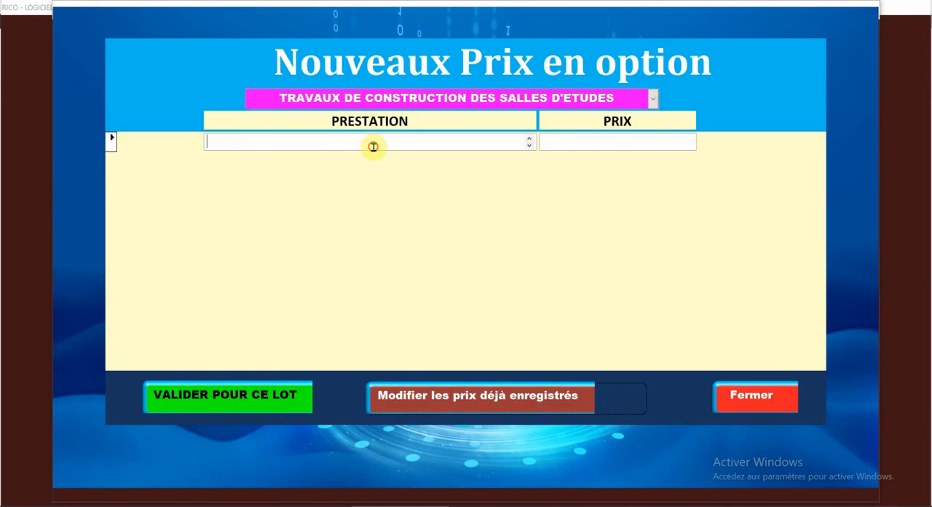
type("PRODUIT LOT1 01")
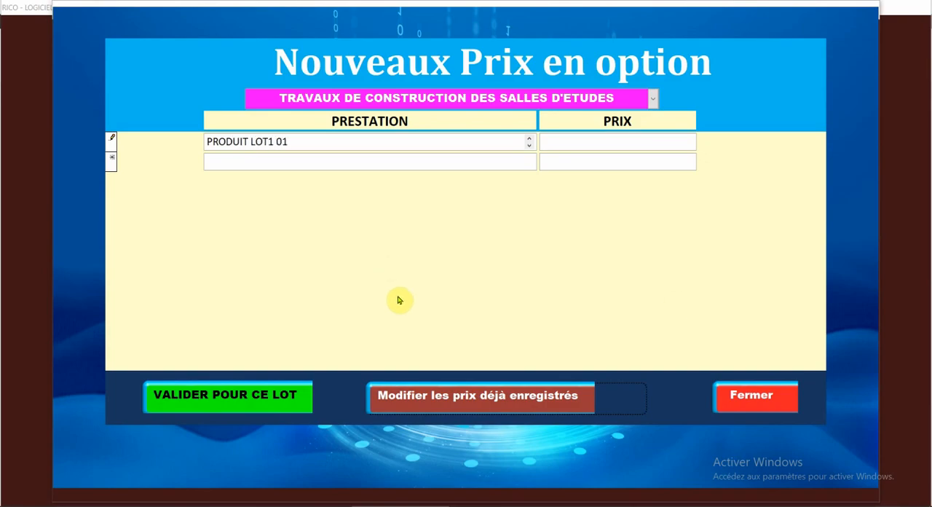
left_click(603, 145)
type("125")
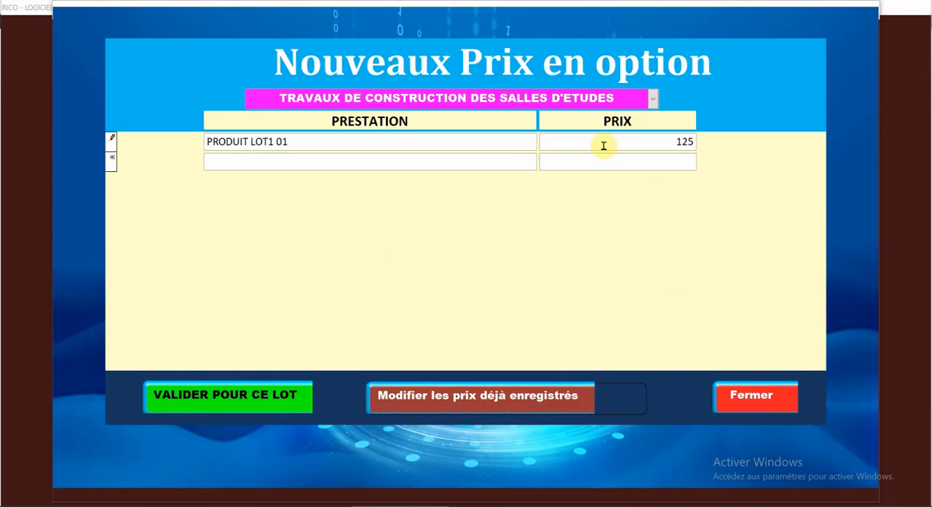
type("700")
left_click(585, 161)
left_click(260, 395)
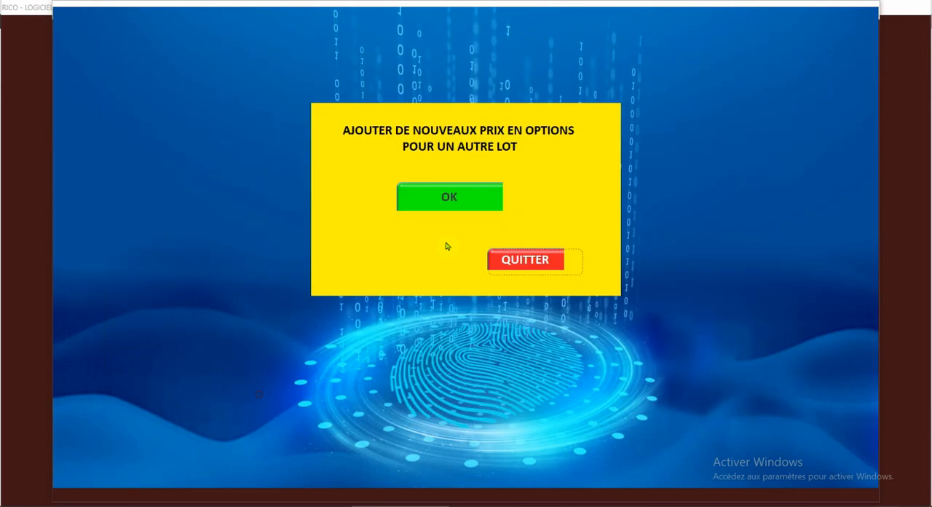
Step: Continue with optional prices for another lot and set the registered LOT 03 prestation produit 1 to 2565400
left_click(449, 196)
left_click(474, 405)
left_click(109, 210)
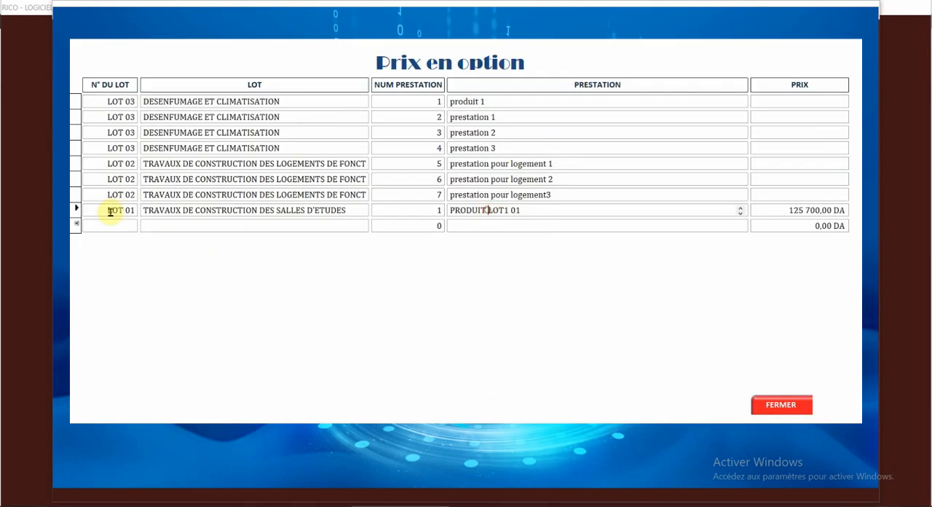
left_click(789, 98)
type("2 565 ")
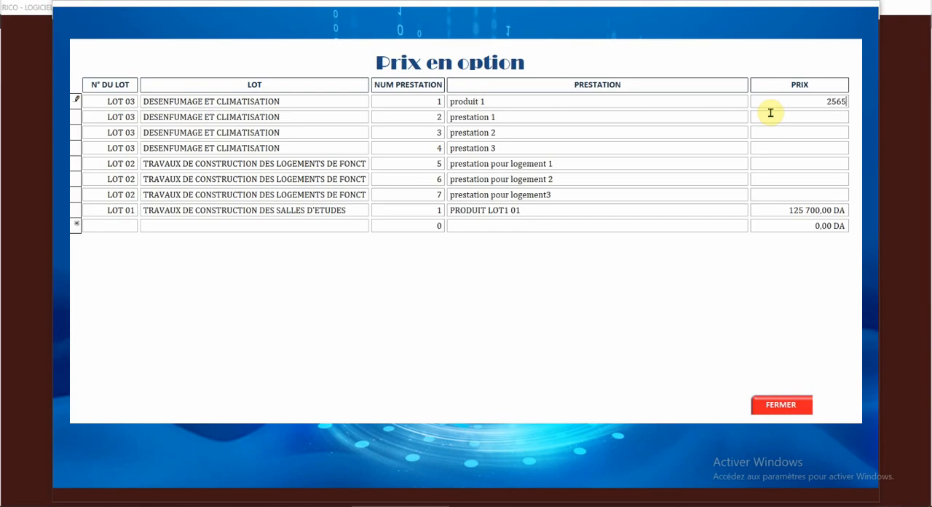
type("400")
Step: Set the LOT 03 prices of prestation 1, 2 and 3 to 245245, 125844 and 35400, then close the optional prices
left_click(770, 116)
type("245245,00 DA")
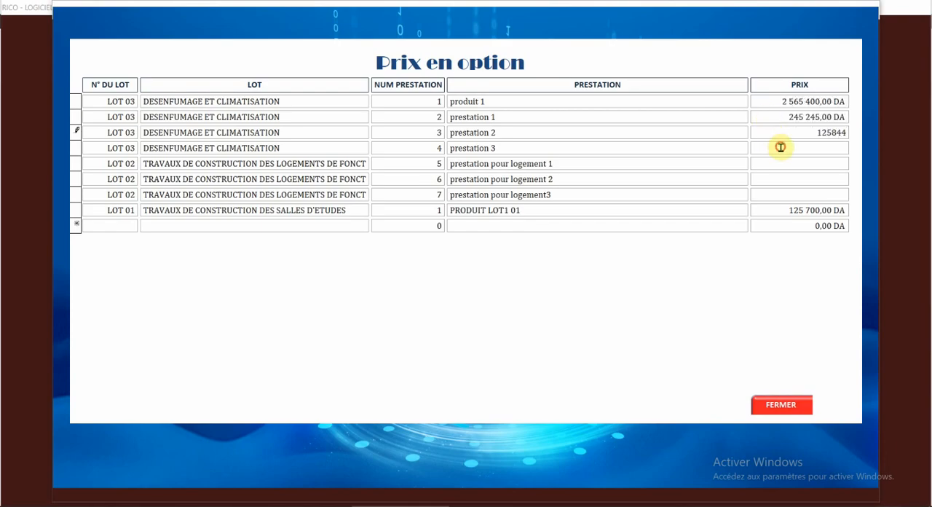
type("35400")
key("Tab")
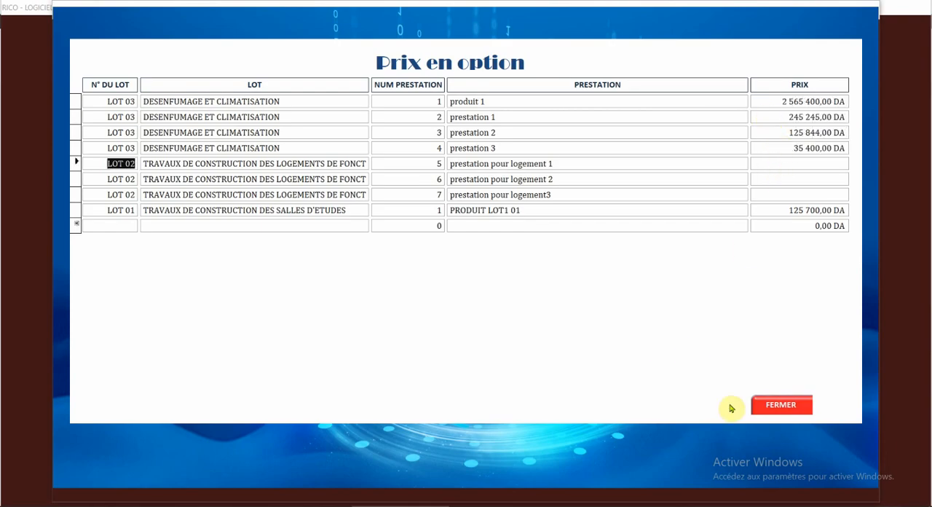
left_click(775, 408)
left_click(773, 413)
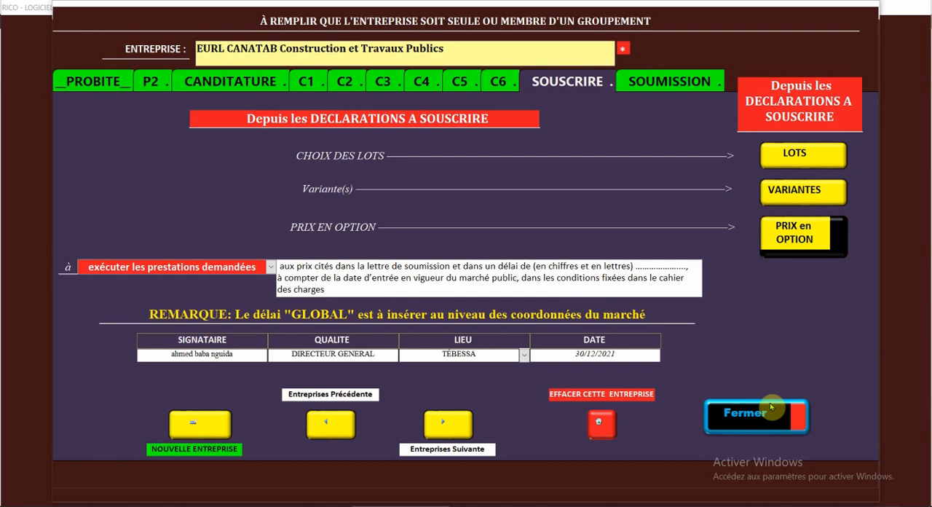
Step: Close the company declaration, look through the recorded subcontractors (SOUS-TRAITANTS), and return to the data menu
left_click(770, 409)
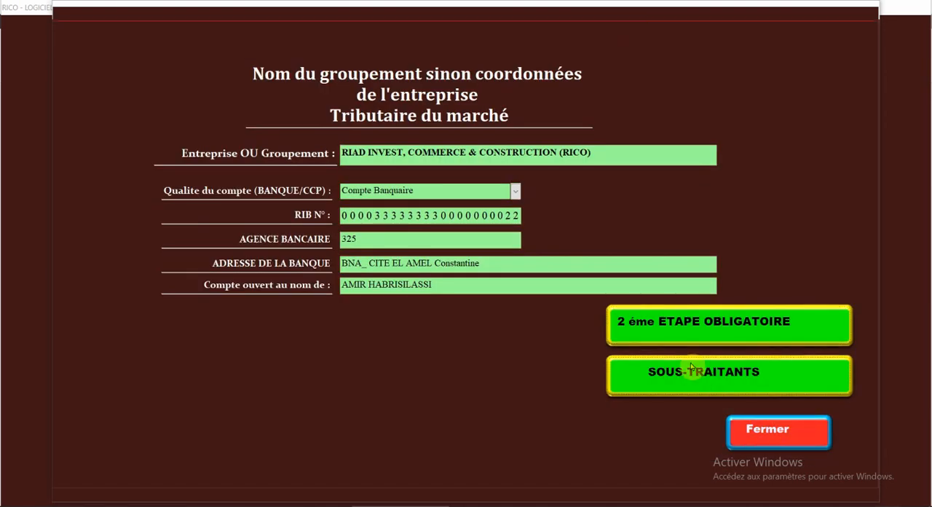
left_click(691, 370)
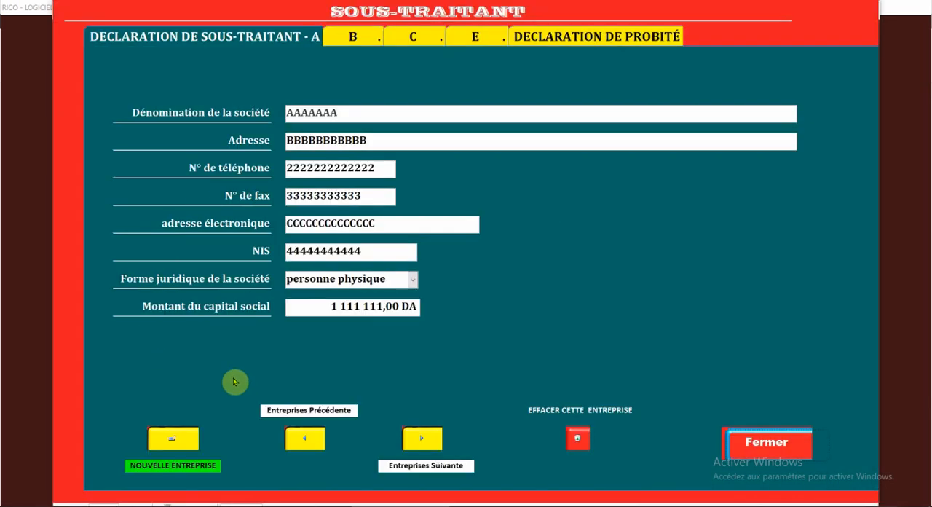
left_click(433, 441)
left_click(436, 445)
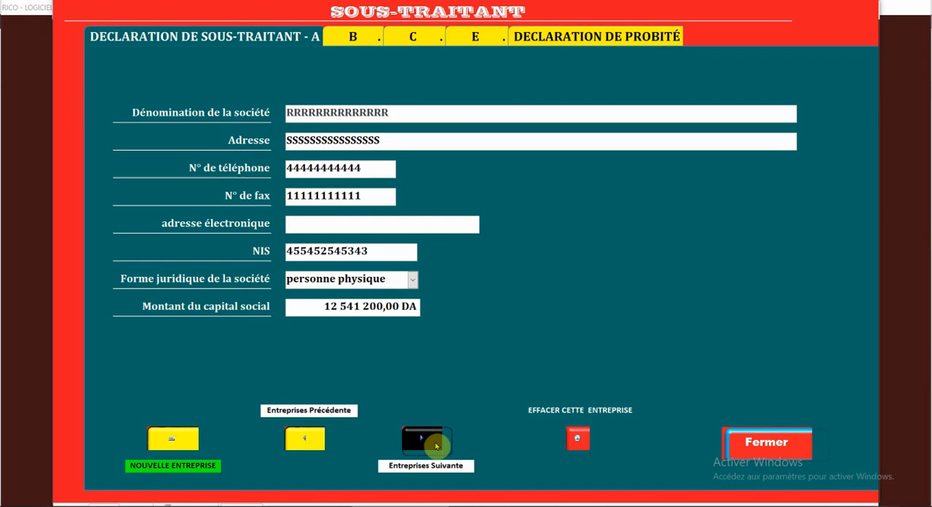
left_click(765, 450)
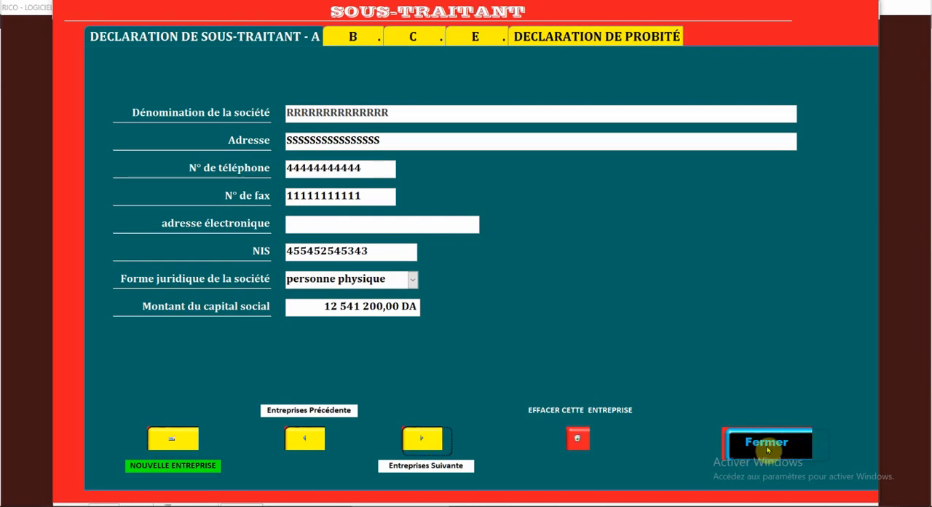
left_click(767, 449)
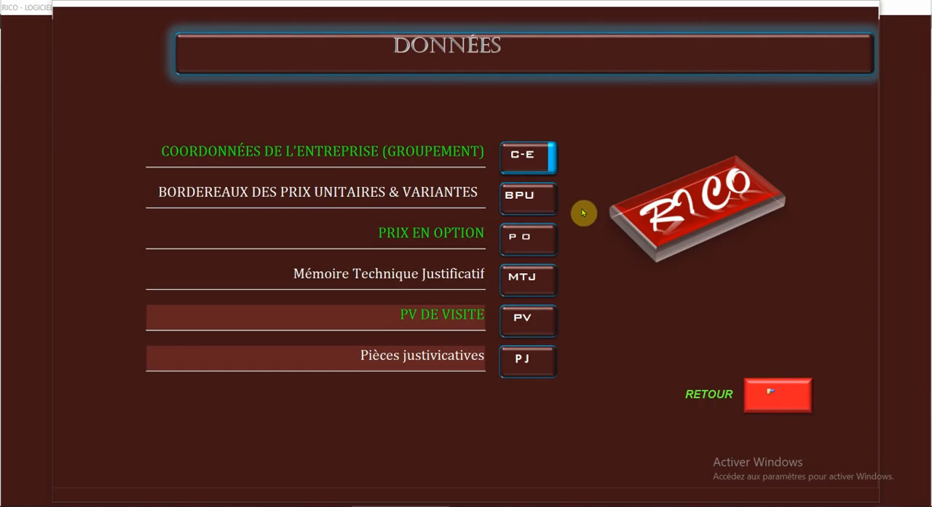
Step: Open the base offer's unit price schedule (BPU) for LOT 01
left_click(516, 199)
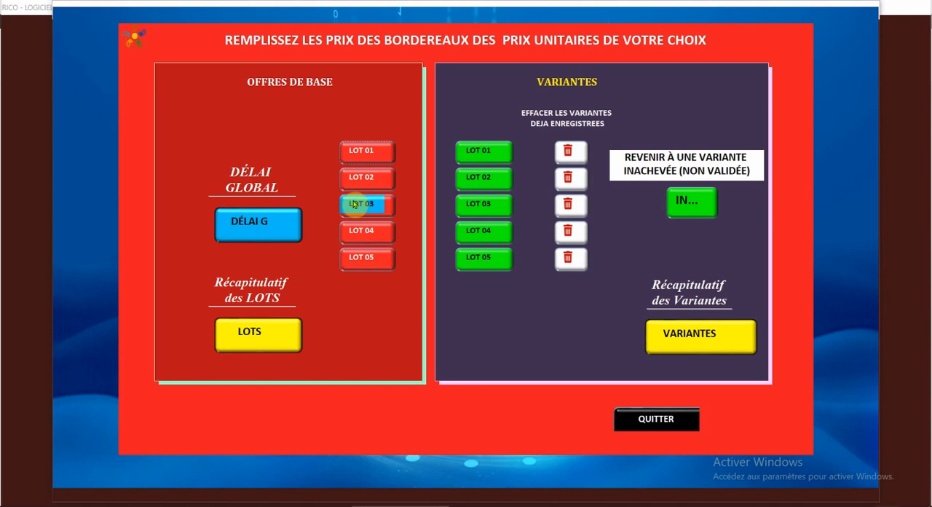
left_click(359, 155)
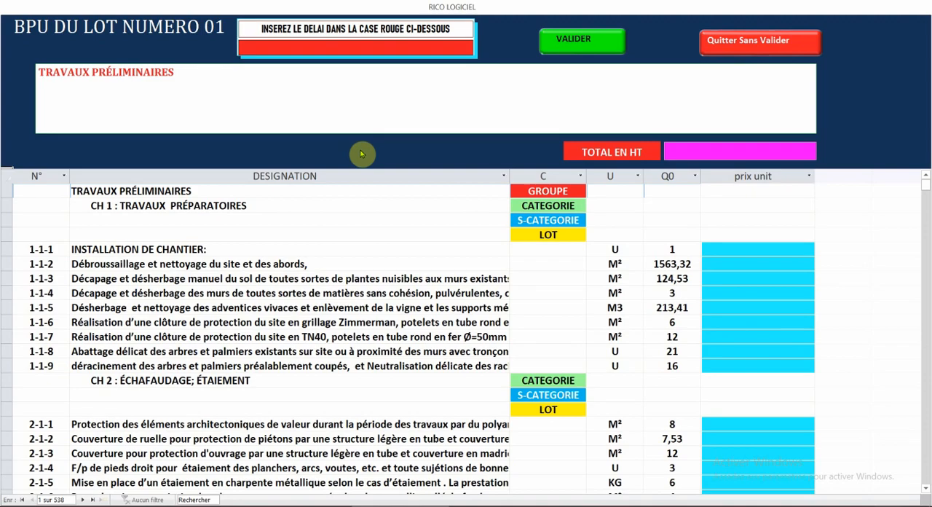
Step: Set the LOT 01 unit prices of items 1-1-1, 1-1-2 and 1-1-3 to 120, 230 and 1200
left_click(736, 252)
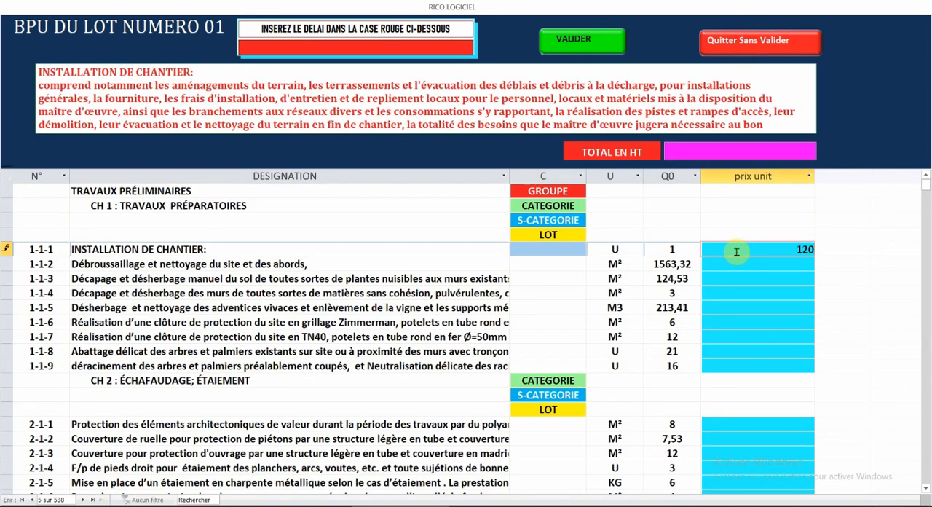
key("Return")
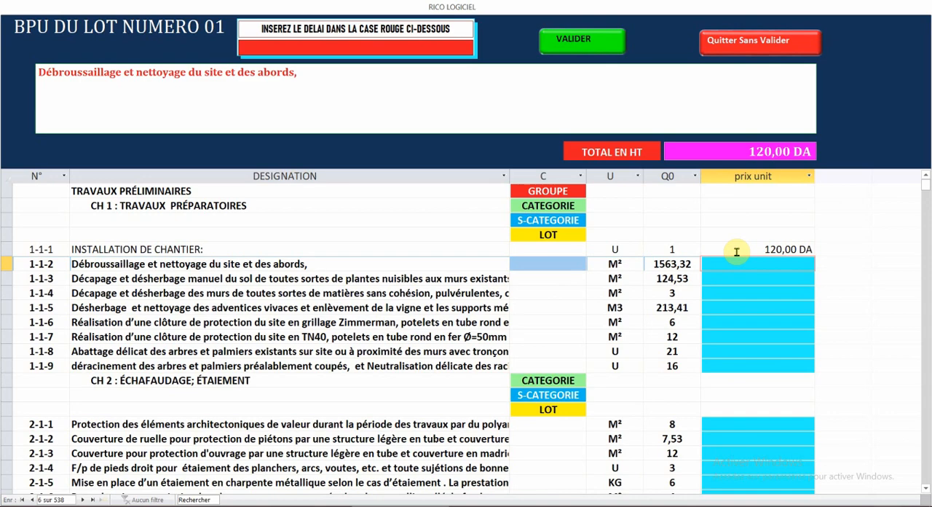
key("Return")
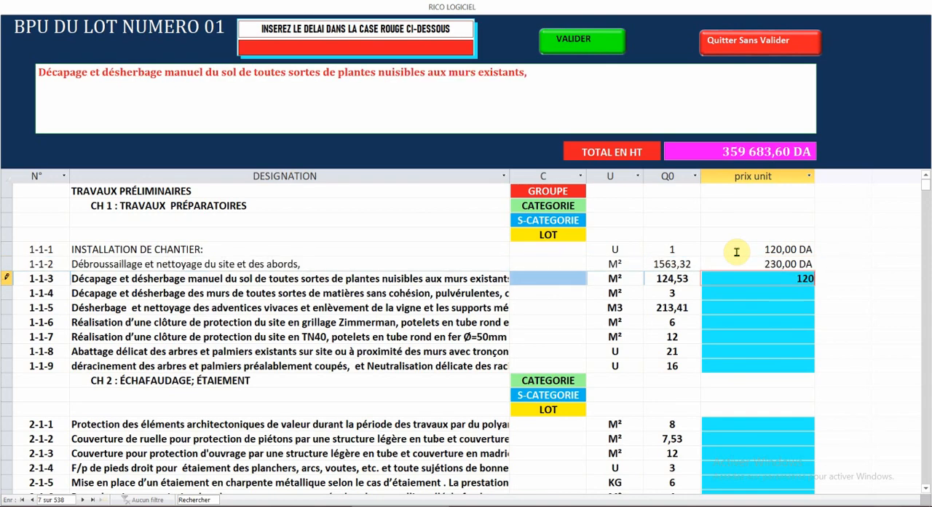
key("Return")
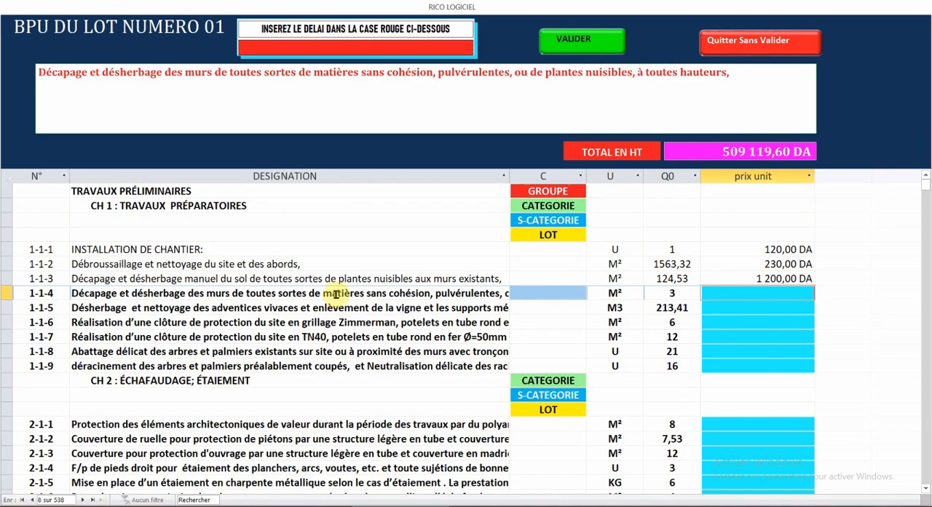
left_click_drag(924, 185, 923, 245)
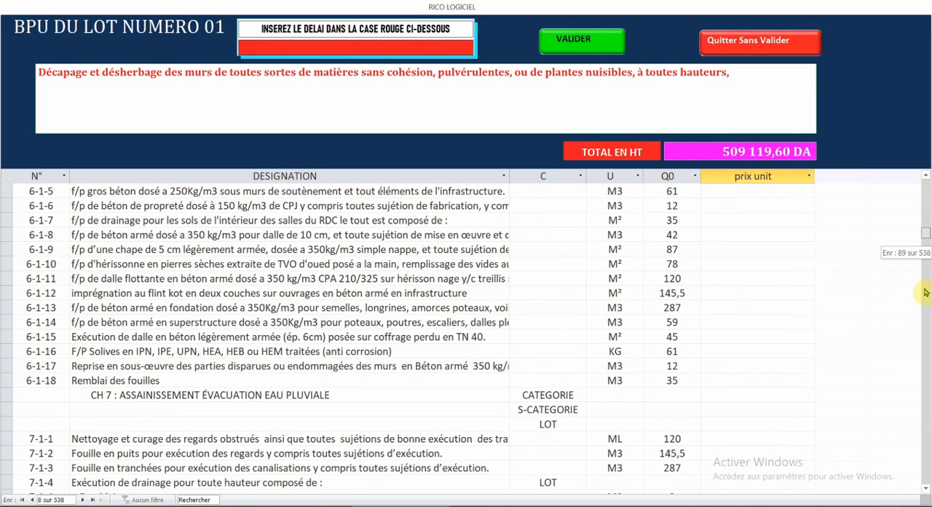
left_click_drag(925, 291, 917, 155)
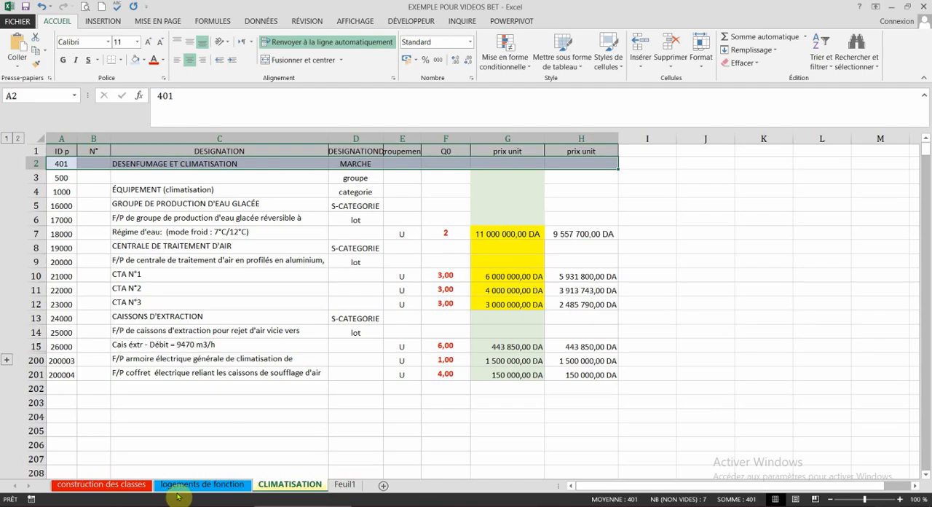
Step: Switch to the Excel workbook EXEMPLE POUR VIDEOS BET and copy unit prices J2:J539 from the sheet construction des classes
left_click(101, 484)
left_click_drag(738, 162, 732, 308)
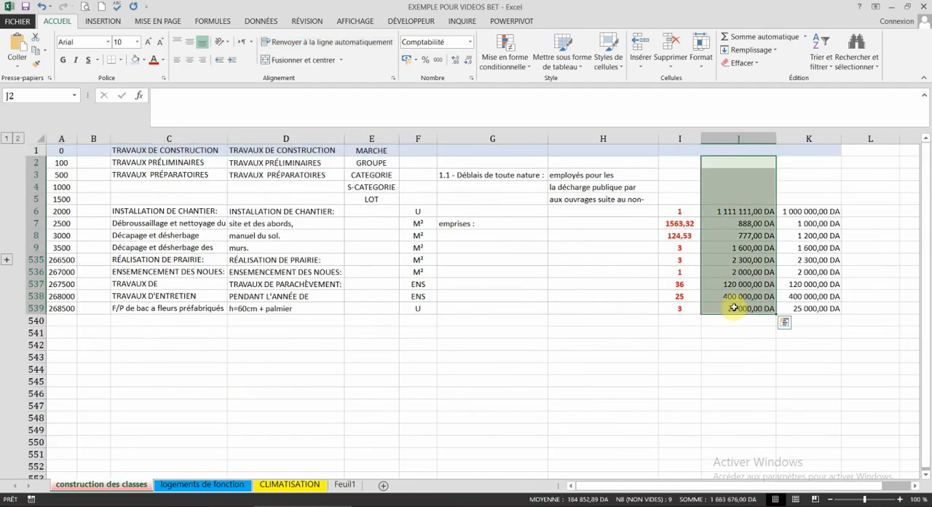
right_click(733, 308)
left_click(757, 95)
left_click(17, 138)
scroll(479, 266, "down", 20)
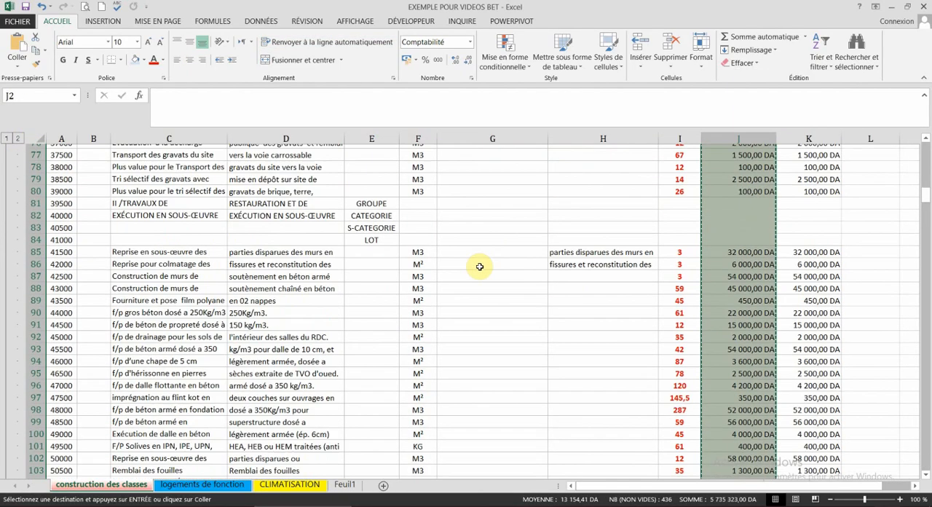
scroll(480, 267, "down", 20)
left_click(5, 138)
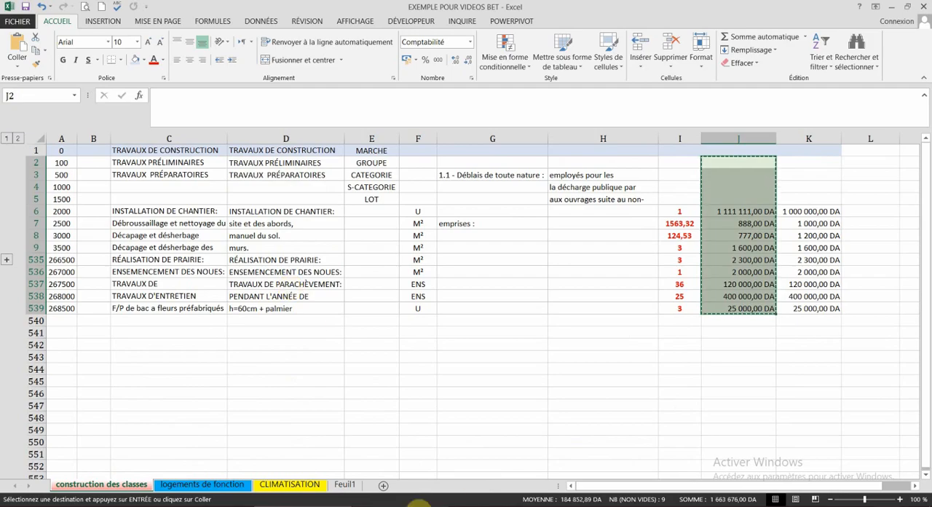
Step: Return to RICO and paste the copied prices over the whole prix unit column of LOT 01, accepting the paste
left_click(420, 502)
right_click(746, 177)
left_click(765, 224)
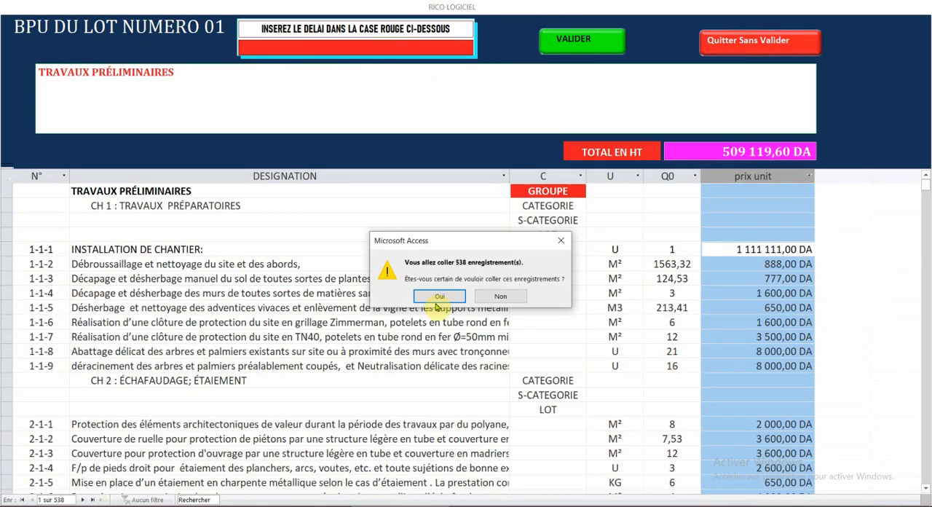
left_click(439, 296)
scroll(407, 291, "down", 15)
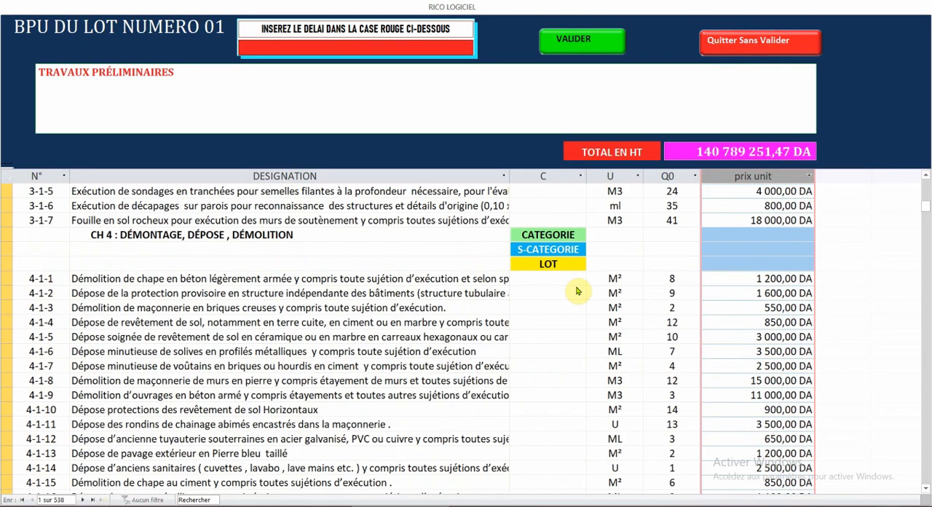
left_click(576, 291)
Step: Set the LOT 01 delay to DOUZE MOIS ZERO JOUR and validate the schedule
scroll(590, 276, "down", 20)
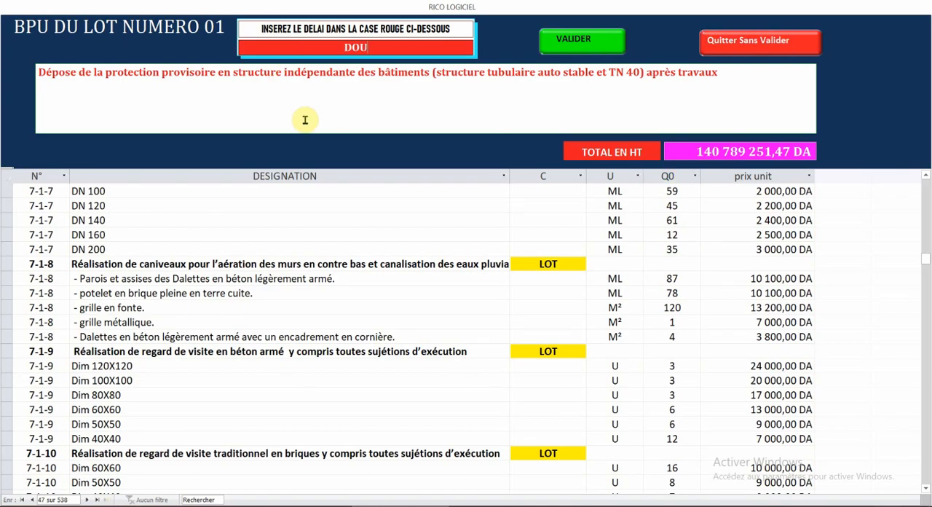
type("ZE MOIS ZERO JOUR")
left_click(579, 43)
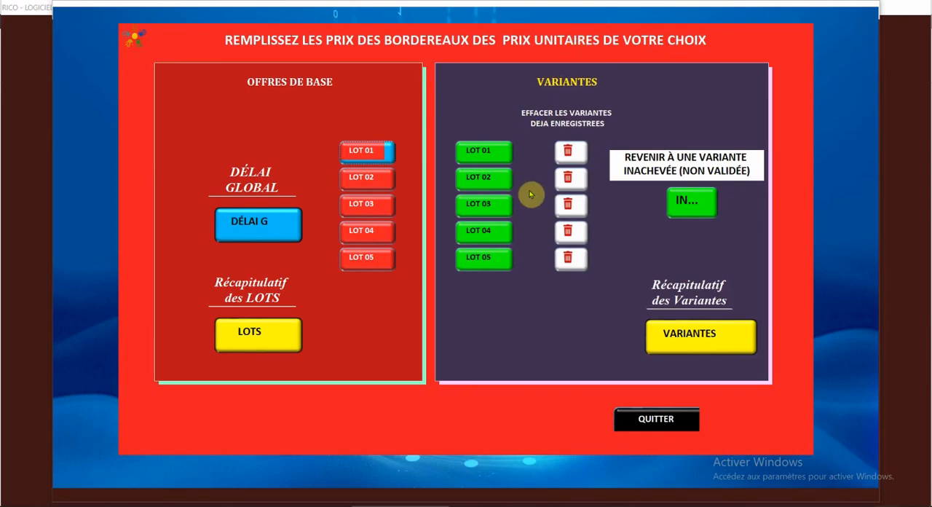
Step: Open the base offer's schedule for LOT 03 and set the unit price of item 1-1-1, Régime d'eau, to 2542
left_click(363, 207)
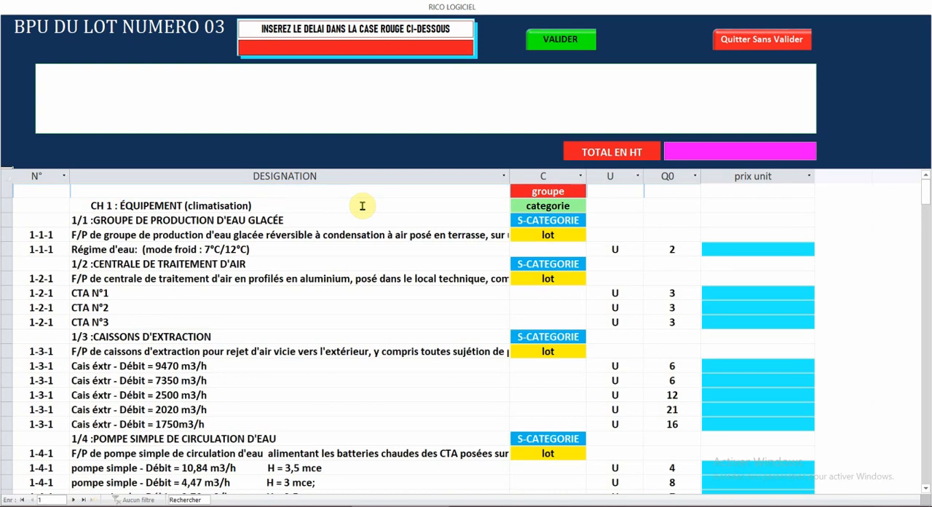
left_click(747, 250)
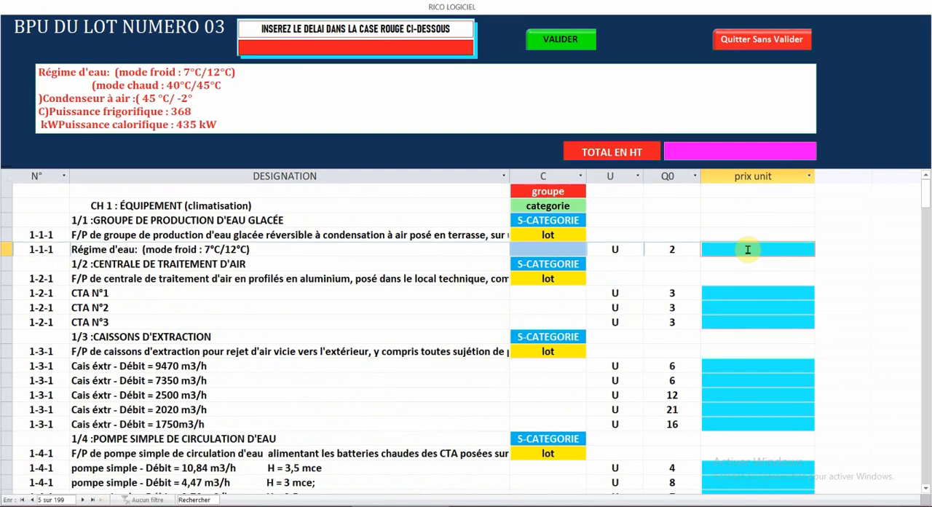
type("2 542")
left_click(727, 298)
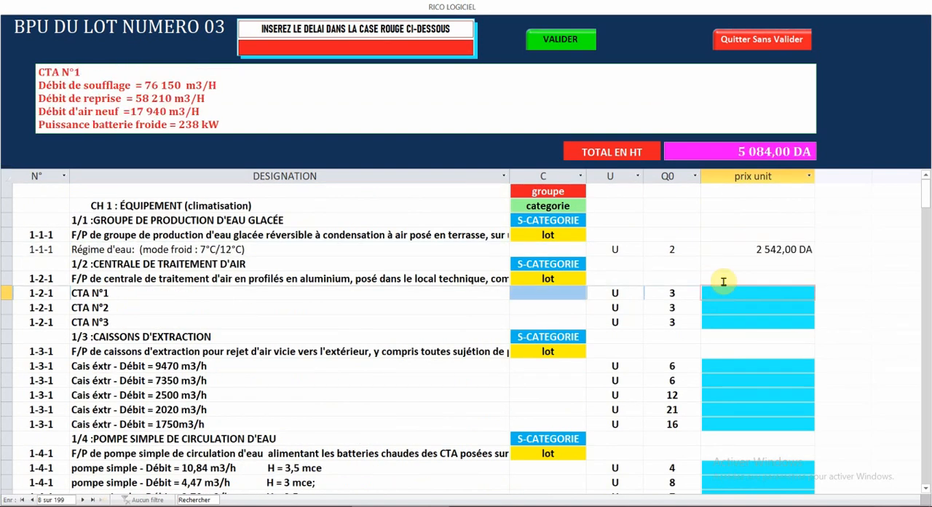
scroll(723, 281, "down", 5)
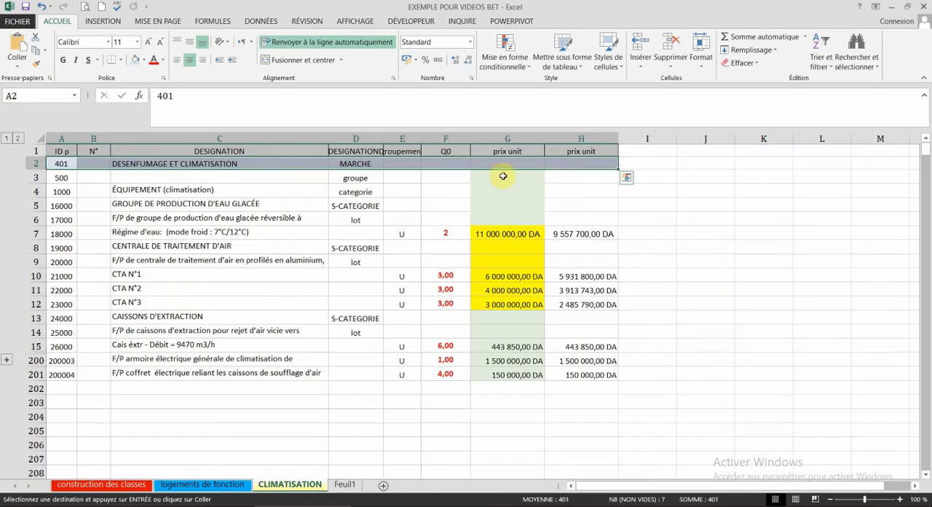
Step: Switch to the Excel workbook and copy the column of unit prices from the CLIMATISATION sheet
left_click_drag(502, 177, 498, 368)
right_click(499, 368)
left_click(522, 154)
Step: Return to RICO, paste the copied prices over the whole prix unit column of LOT 03, and look through the filled items
key("alt+Tab")
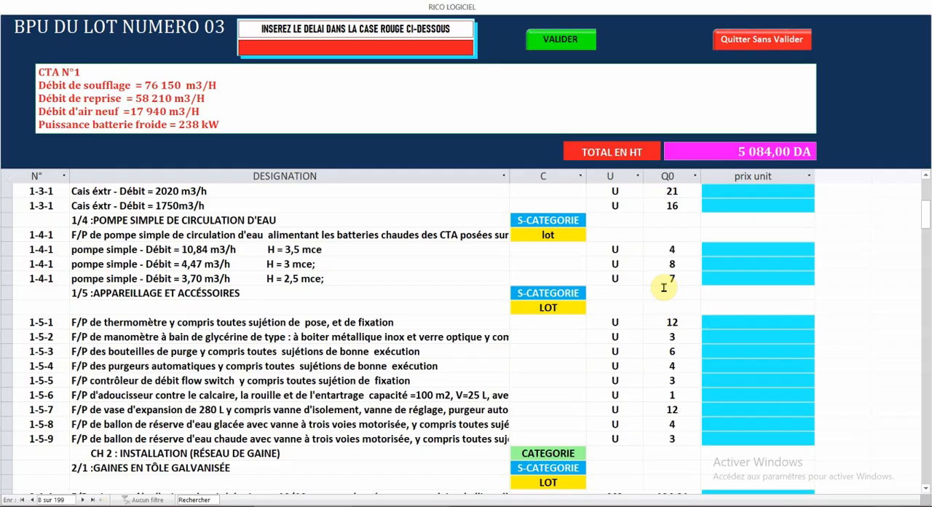
scroll(663, 289, "up", 5)
left_click(737, 175)
right_click(737, 176)
left_click(766, 223)
left_click(543, 295)
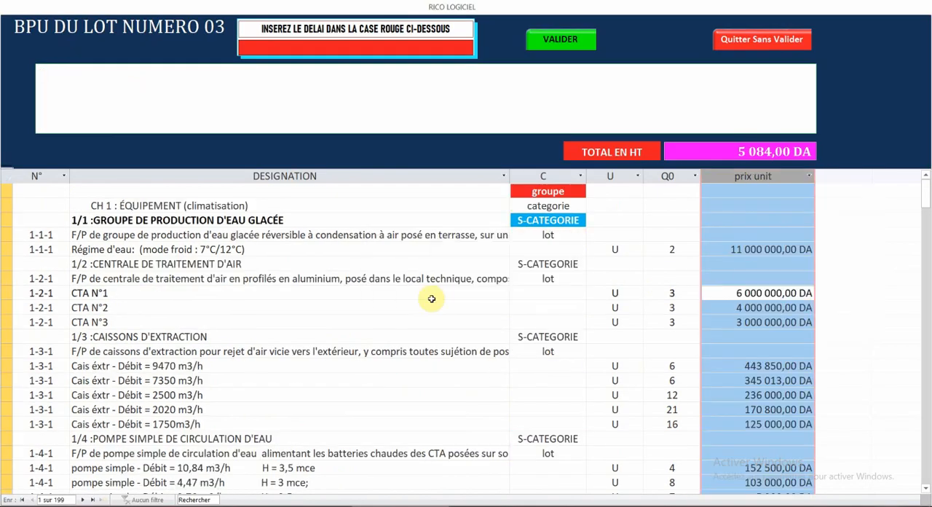
scroll(427, 292, "down", 6)
left_click(427, 293)
scroll(427, 294, "down", 20)
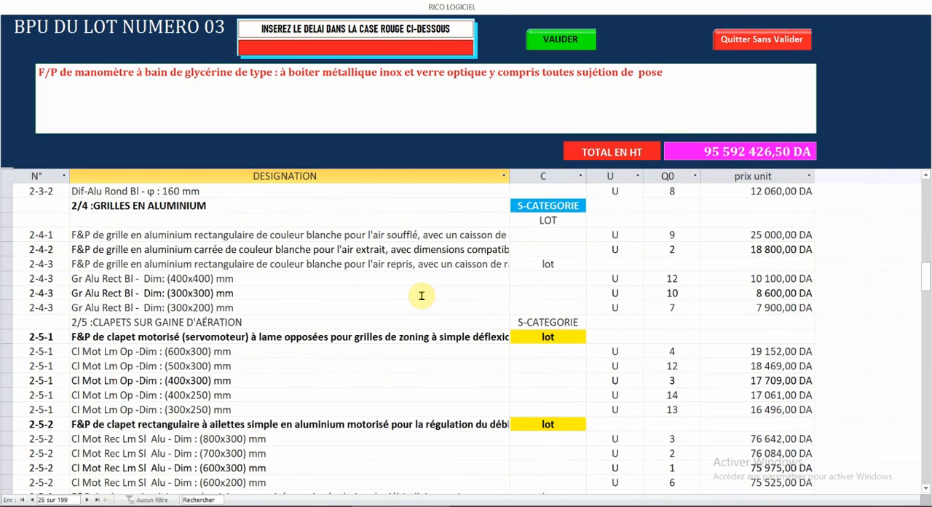
scroll(495, 205, "up", 4)
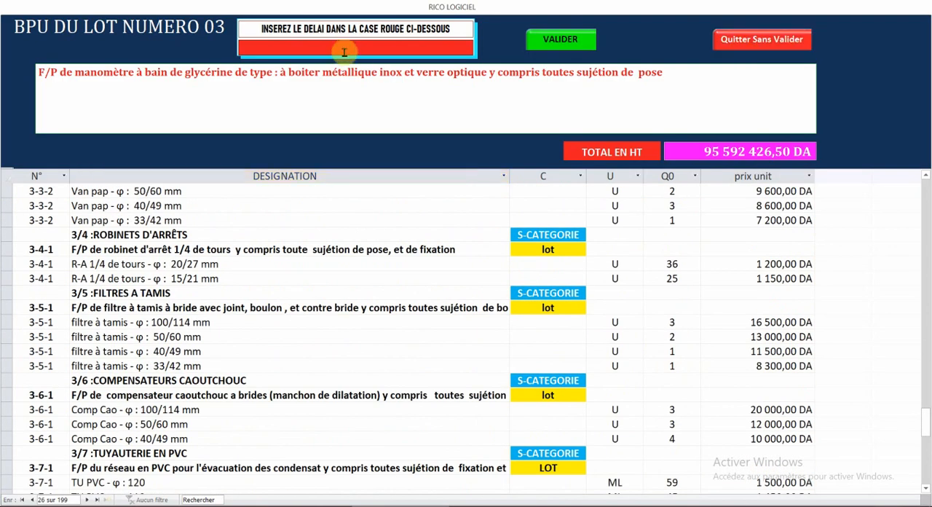
Step: Set the LOT 03 delay to VINGT MOIS ET QUINZE JOURS and validate the schedule
left_click(344, 52)
type("VINGT MOIS ET ")
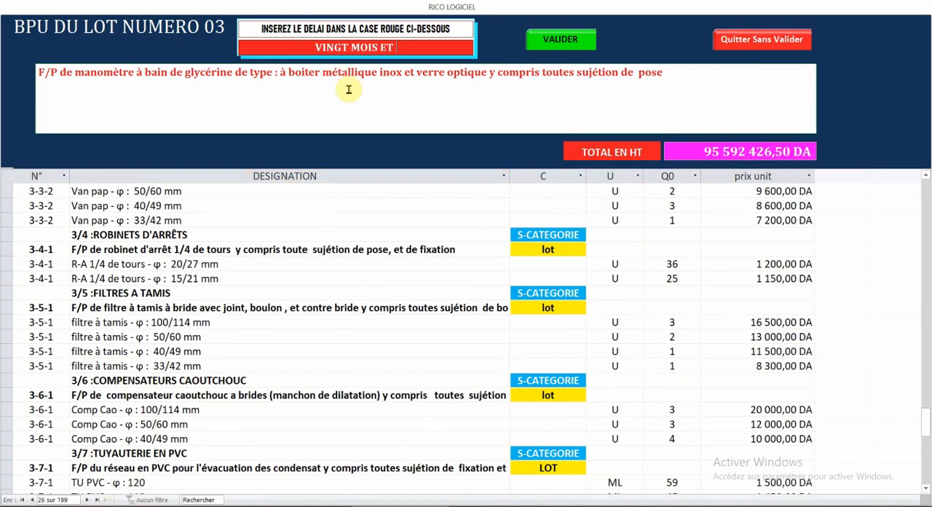
type("QUINZE JOURS")
left_click(560, 41)
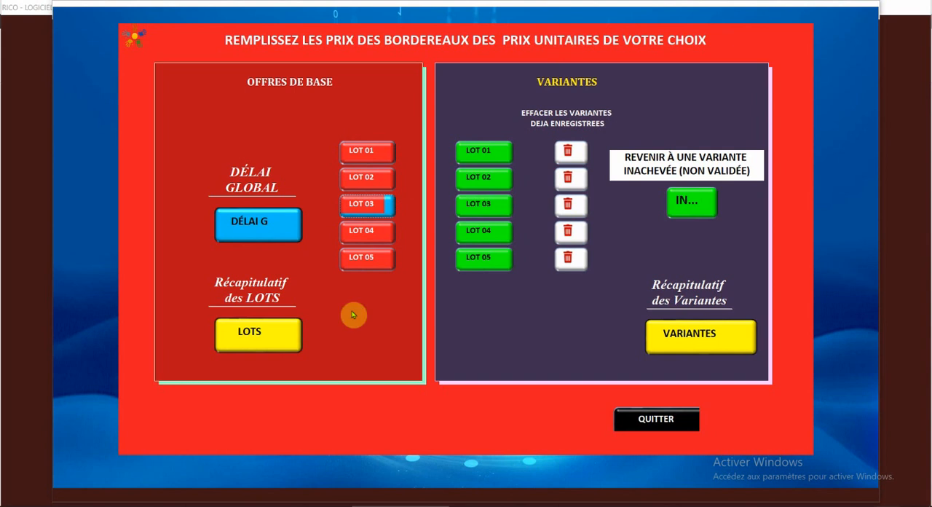
Step: Review the global delay and the summary of amounts and delays for the base offer lots, closing each form
left_click(248, 230)
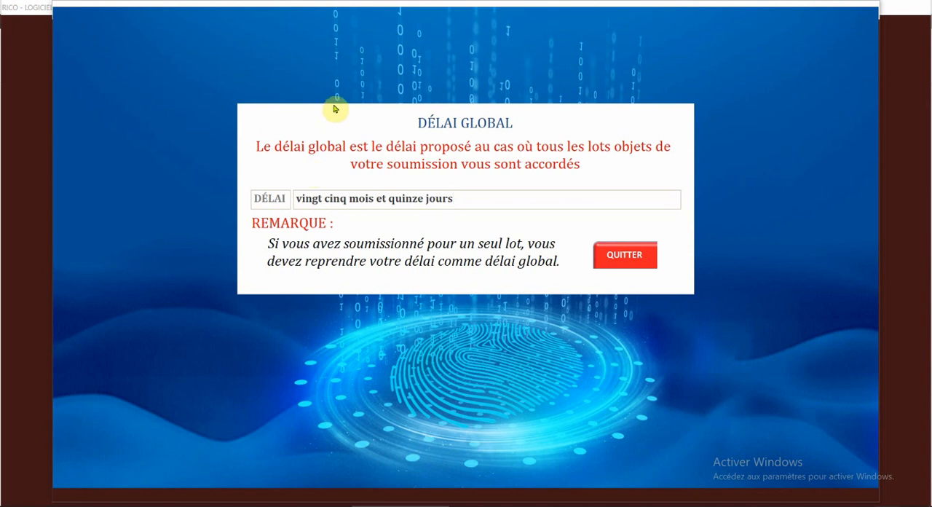
left_click(620, 255)
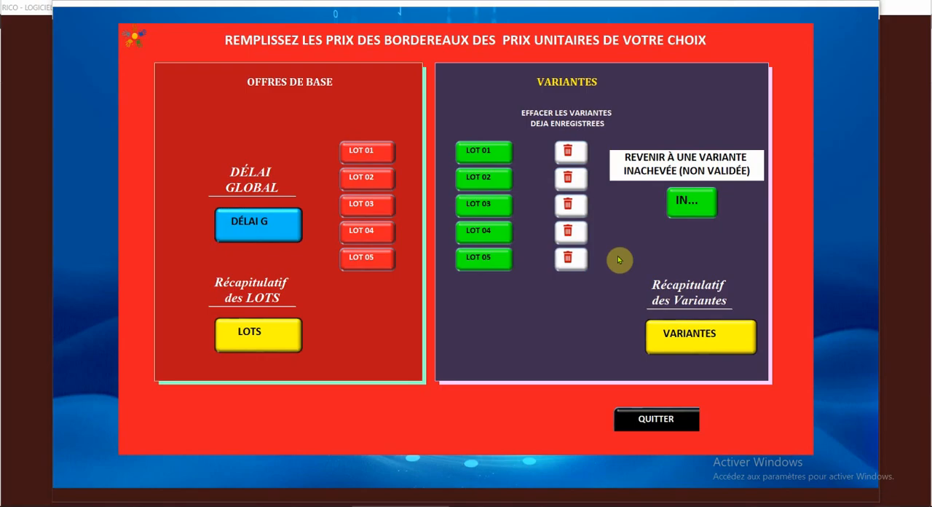
left_click(251, 335)
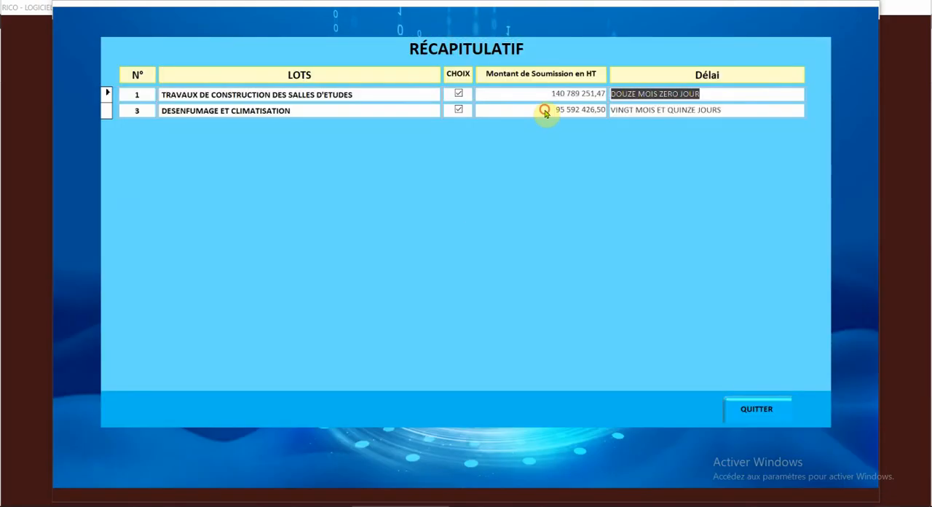
left_click(546, 110)
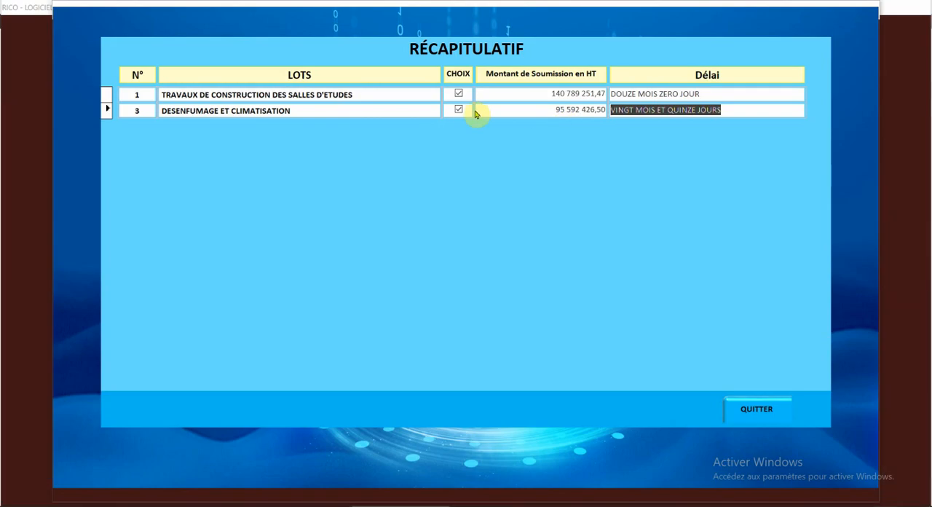
left_click(774, 414)
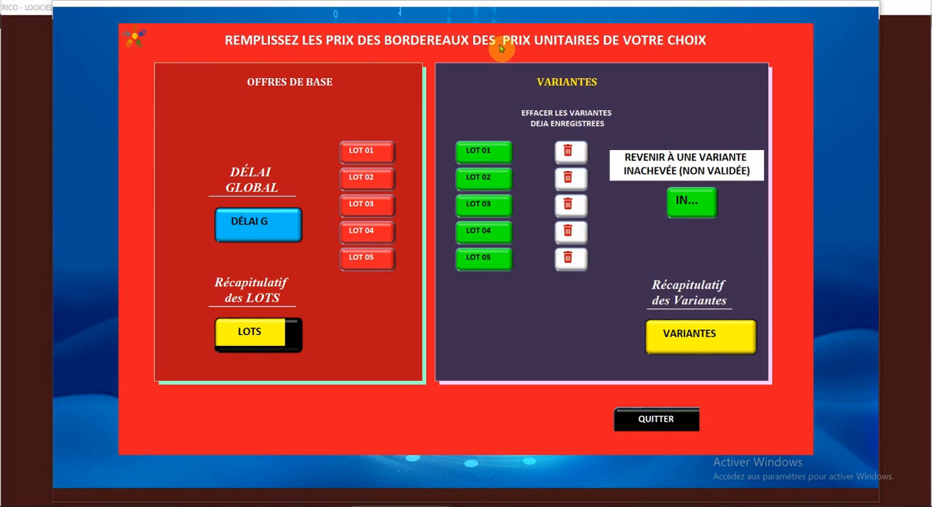
Step: Open the variant of LOT 01 and look through the items and unit prices in its schedule
left_click(491, 152)
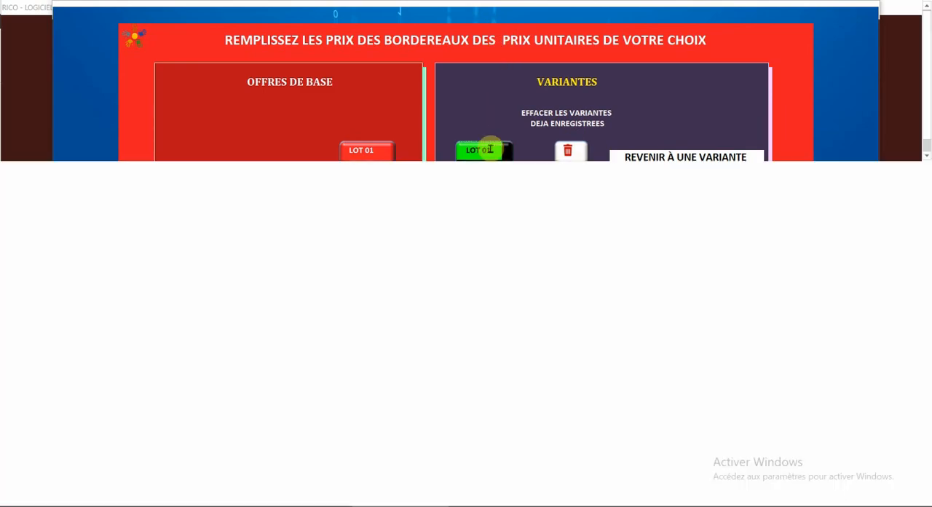
scroll(459, 255, "down", 8)
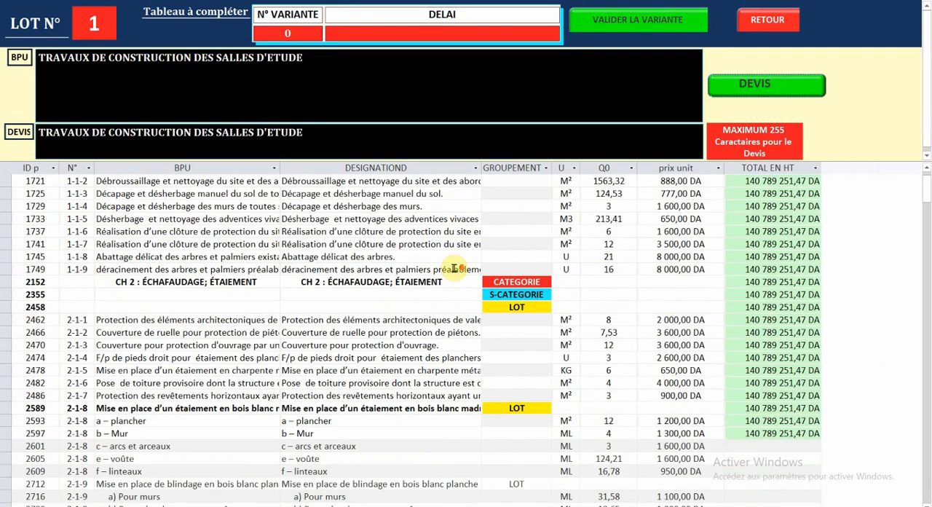
scroll(449, 267, "down", 1)
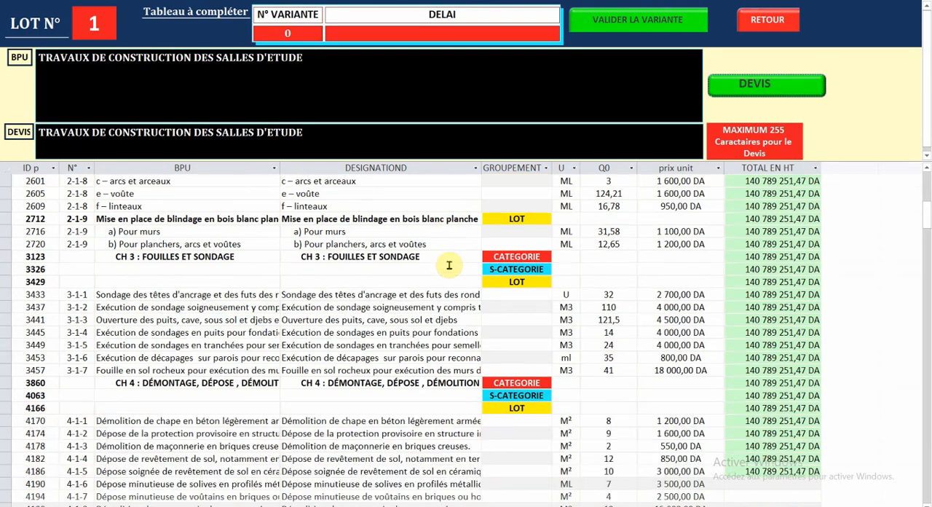
scroll(449, 265, "down", 8)
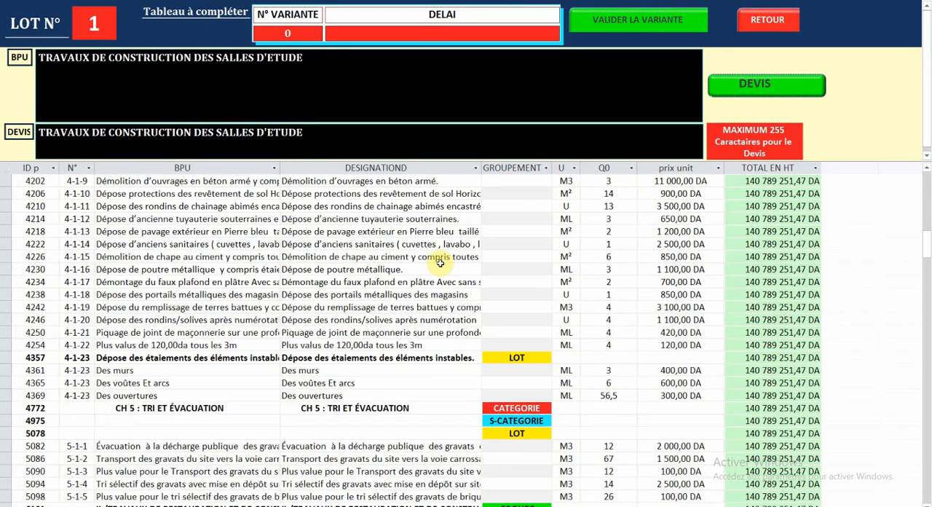
scroll(444, 267, "up", 8)
scroll(437, 260, "up", 15)
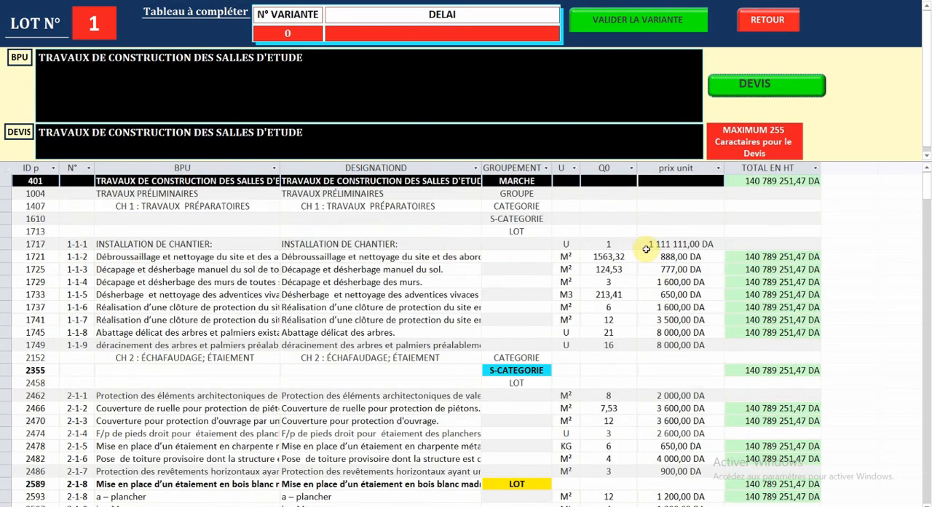
Step: Set the LOT 01 variant's unit prices to 2254 for INSTALLATION DE CHANTIER and 100 for item 1-1-8, Abattage délicat des arbres
left_click(647, 244)
double_click(701, 246)
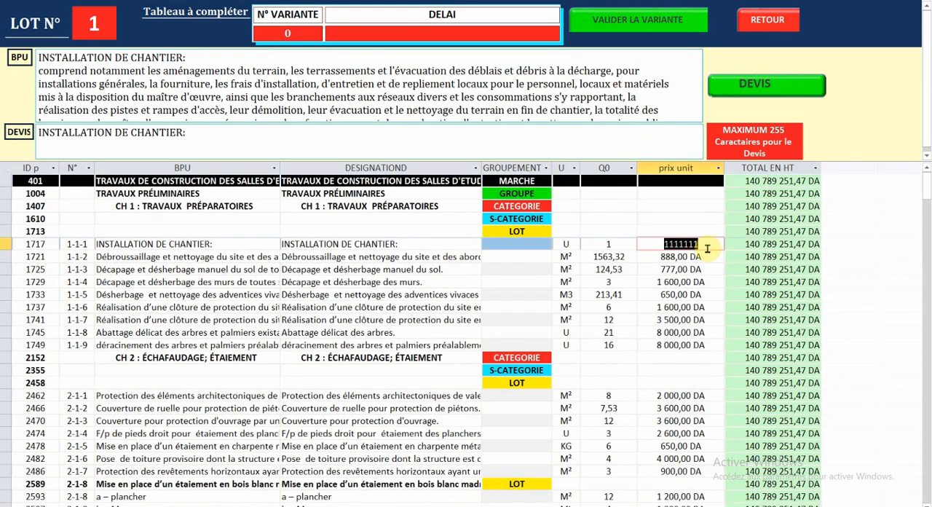
type("2 254")
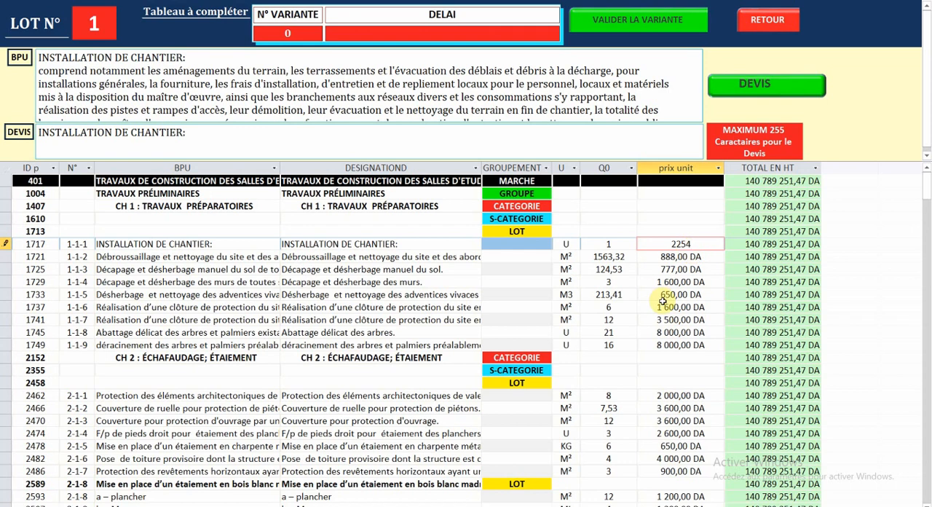
left_click(658, 302)
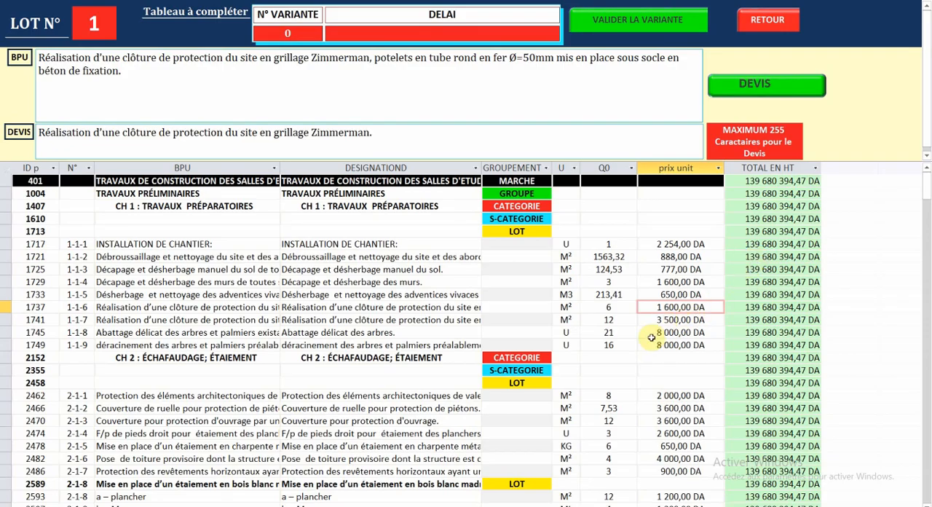
left_click(687, 335)
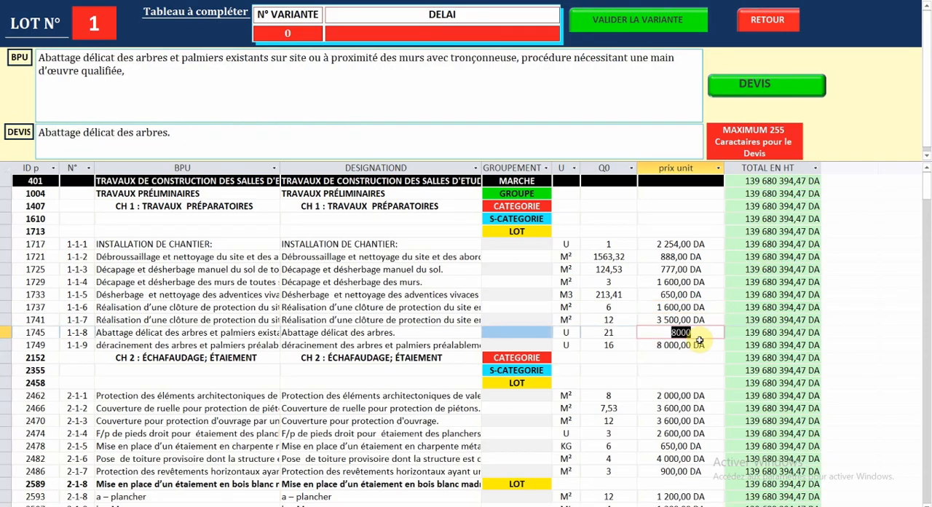
type("100")
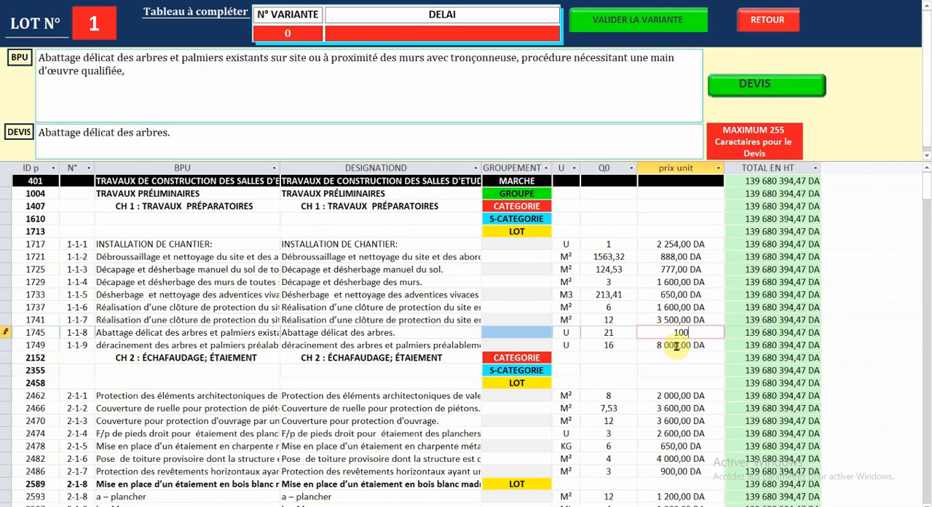
left_click(677, 345)
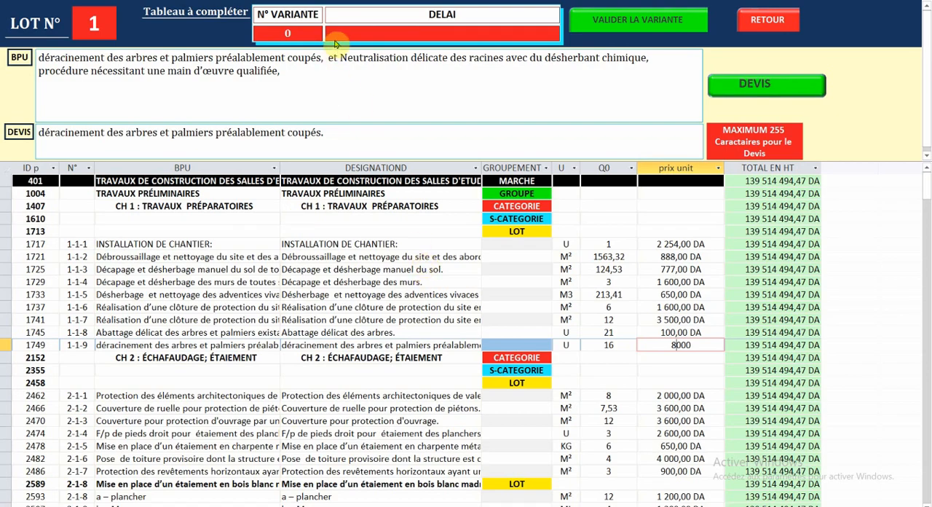
Step: Number the LOT 01 variant 1 and set its delay to quinze mois et zero jours
left_click(269, 32)
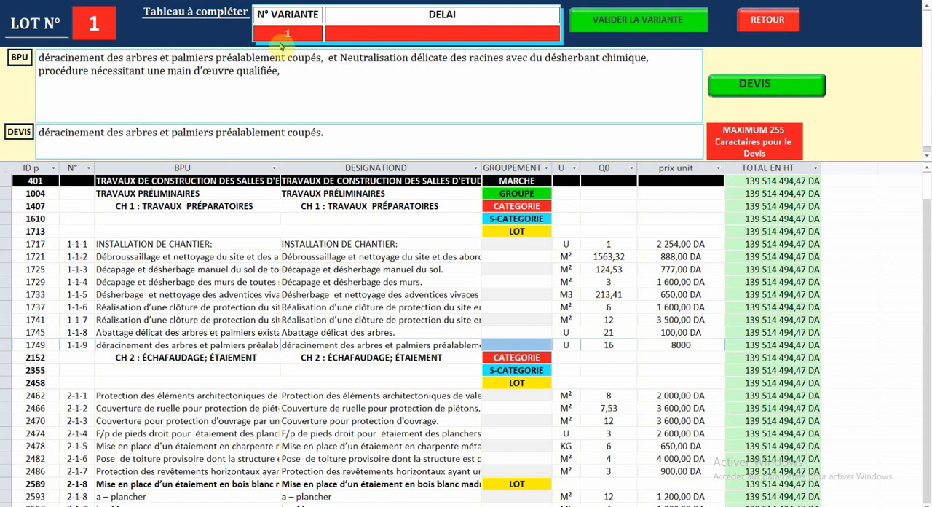
left_click(414, 32)
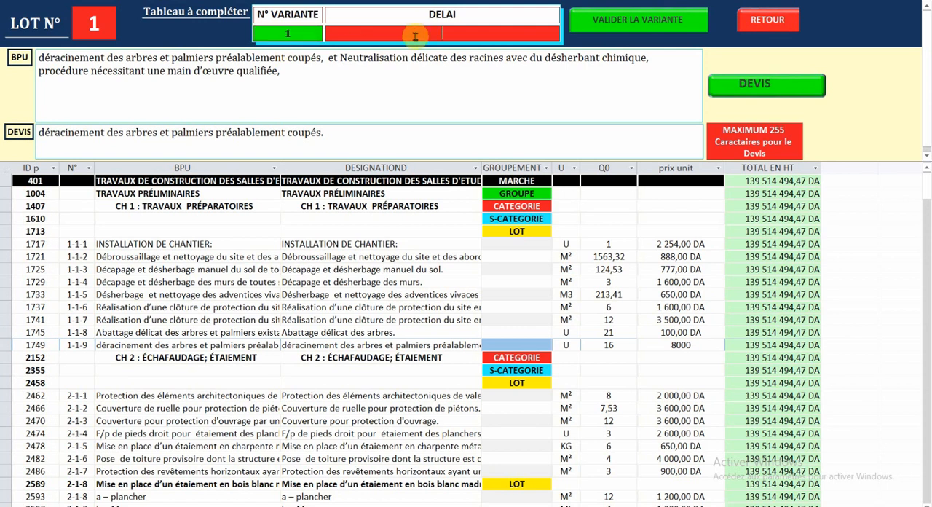
type("qu")
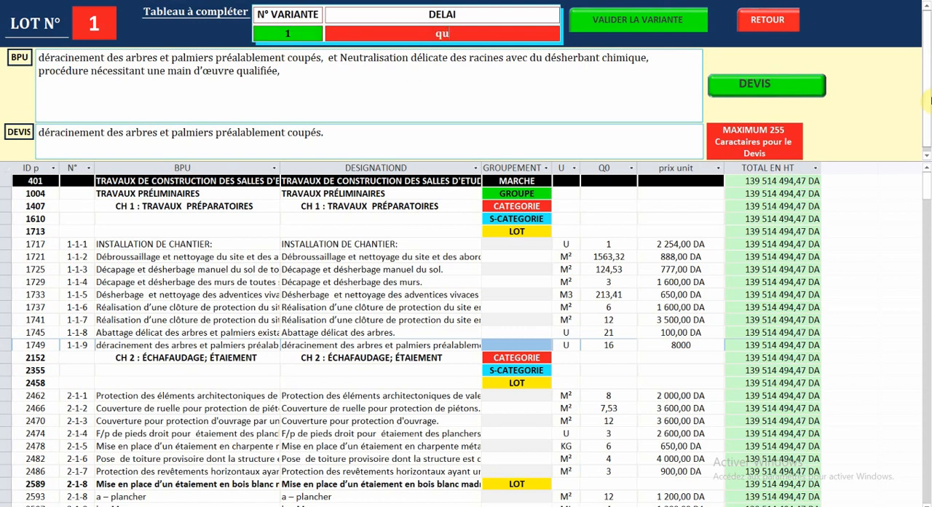
type("inze mois et zero jours")
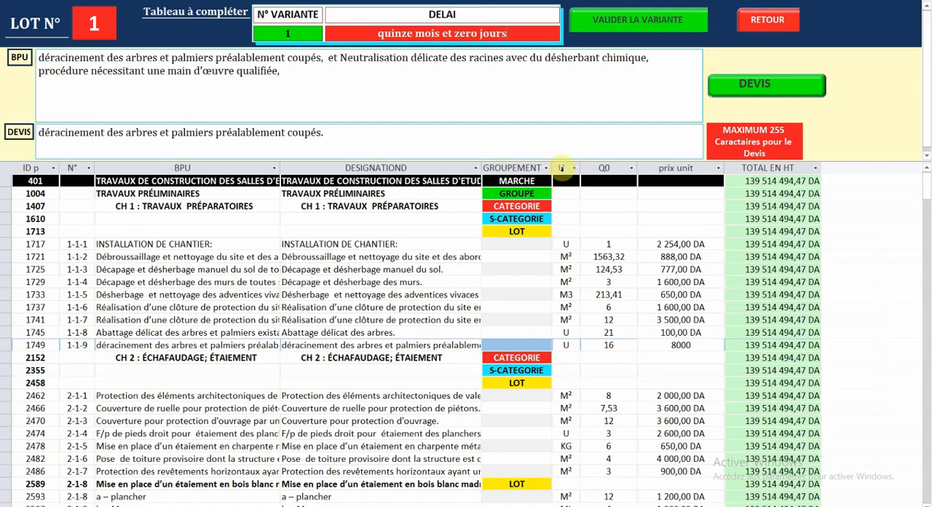
Step: Review the DEVIS of the LOT 01 variant from the first page to the totals on the last page, and close it
left_click(753, 86)
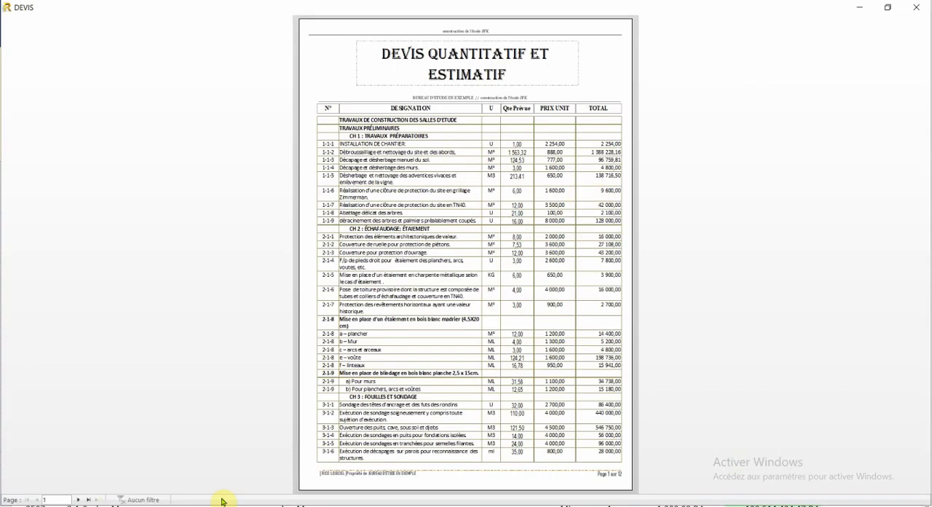
left_click(887, 7)
left_click(574, 29)
left_click(77, 500)
left_click(78, 500)
left_click(78, 500)
left_click(915, 7)
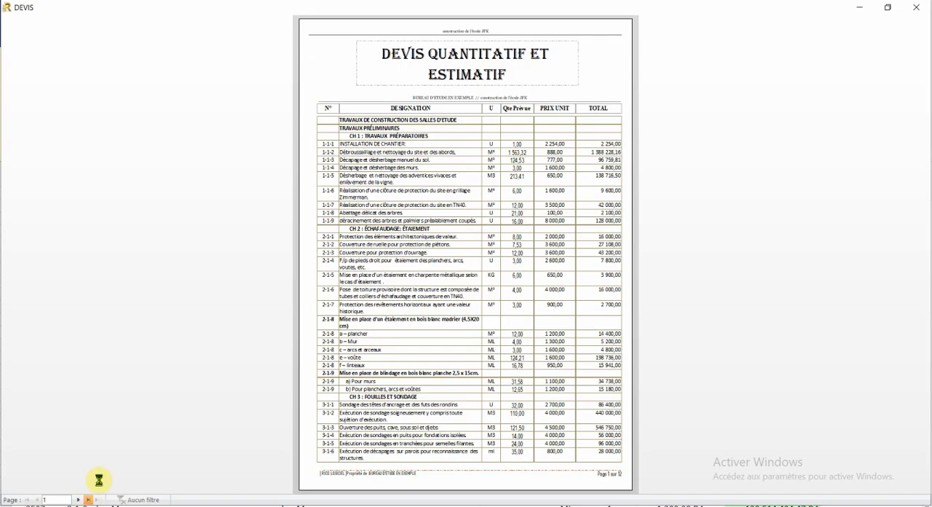
left_click(96, 499)
left_click(530, 400)
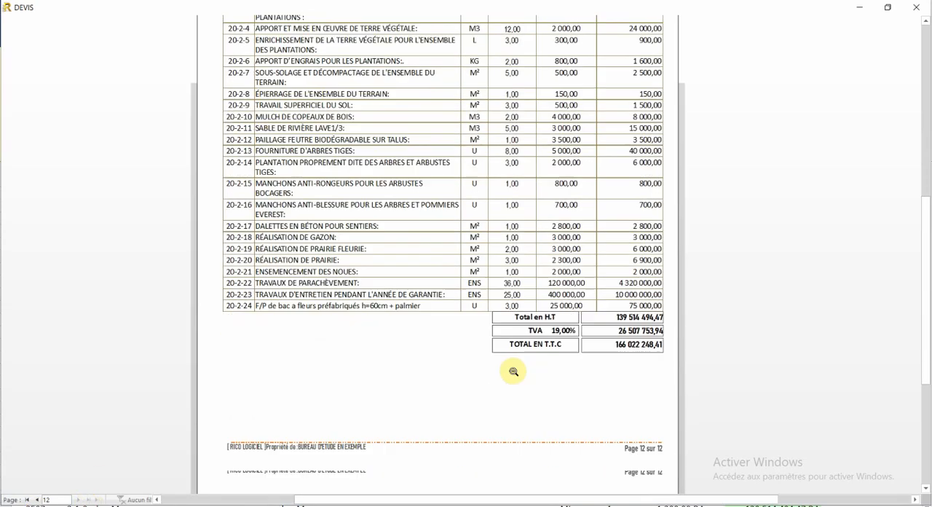
left_click(513, 371)
left_click(915, 8)
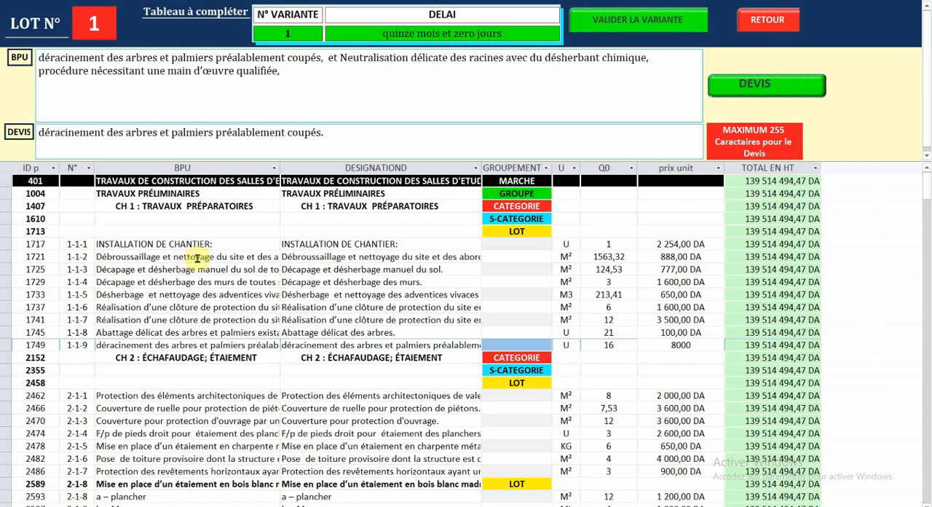
Step: Validate variant 1 of LOT 01 and check its amount and delay in the variants summary, closing the list
left_click(313, 257)
left_click(636, 26)
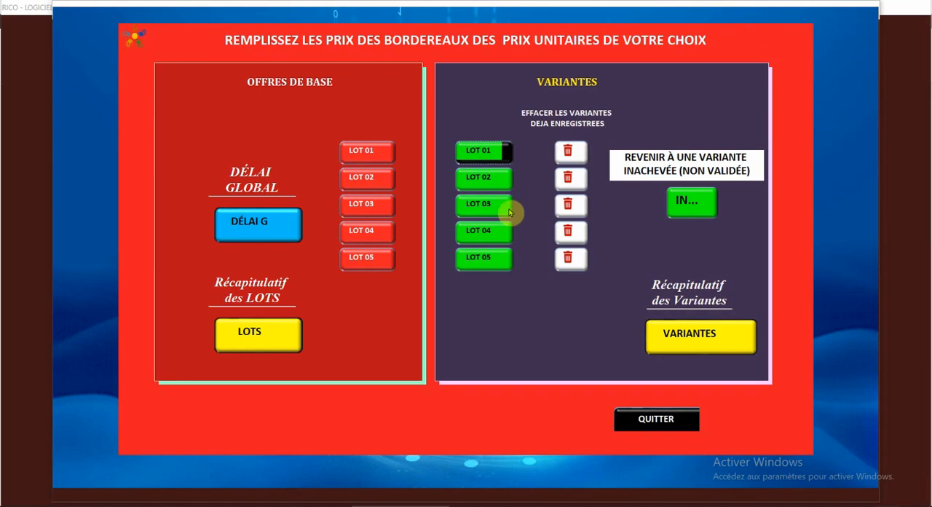
left_click(686, 335)
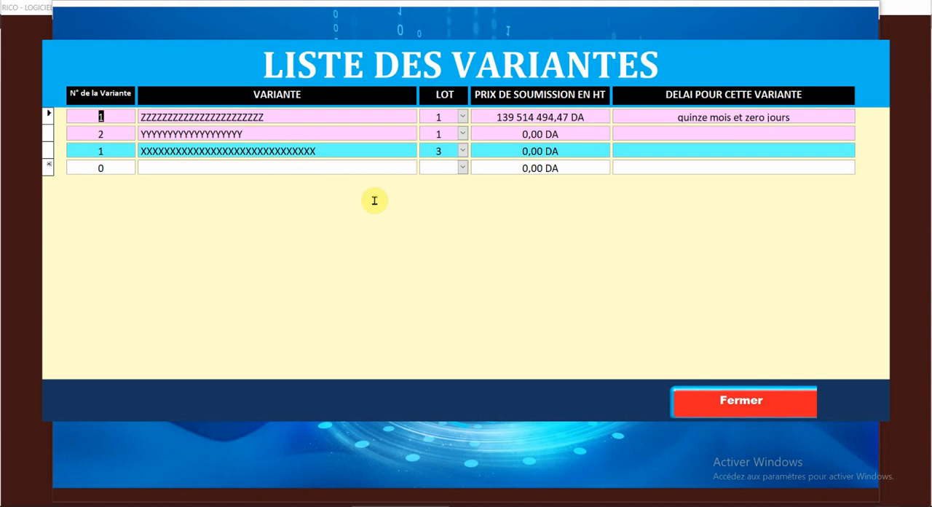
left_click(748, 401)
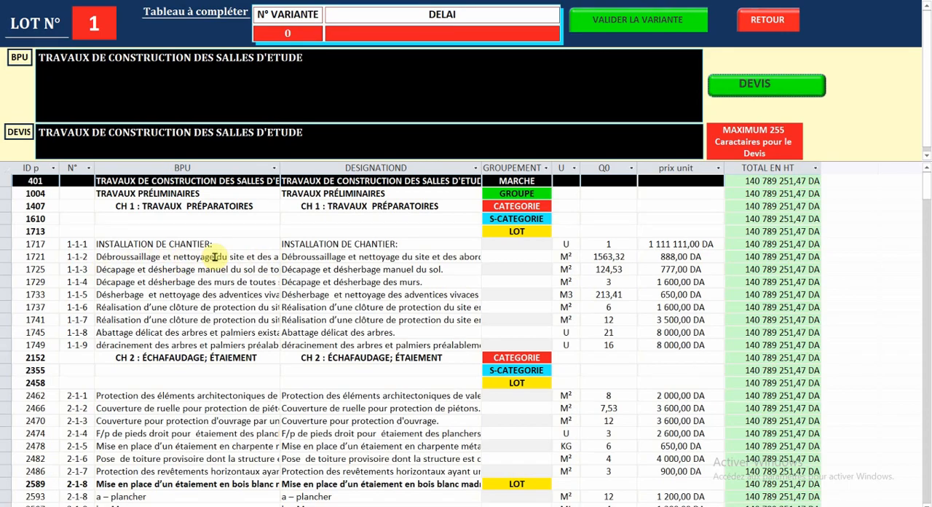
Step: In a new LOT 01 variant, shorten both the BPU text and the designation of item 1-1-2 to Débroussaillage et nettoyage
left_click_drag(217, 257, 342, 327)
key("Delete")
left_click_drag(402, 257, 437, 311)
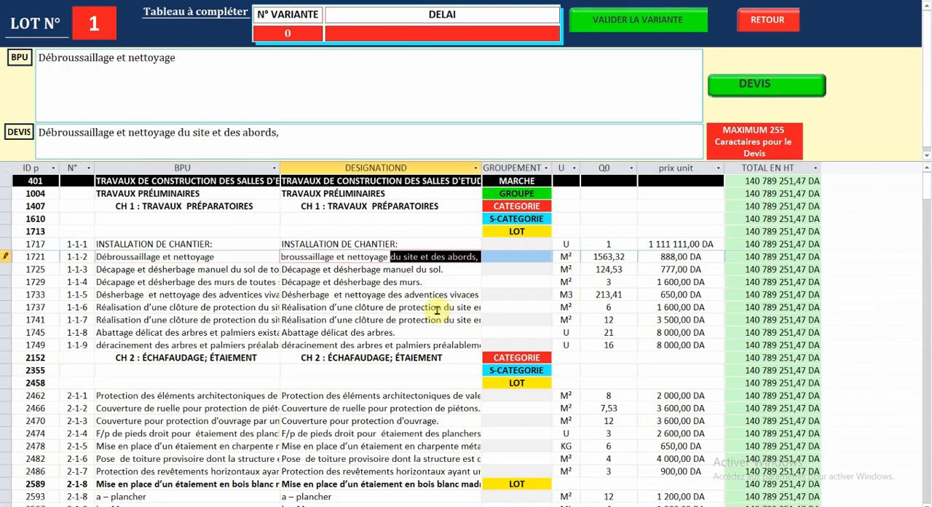
key("Delete")
left_click(437, 311)
Step: Set the unit prices to 2545 for Débroussaillage et nettoyage and 365 for INSTALLATION DE CHANTIER
left_click(597, 255)
left_click(703, 258)
type("2 5")
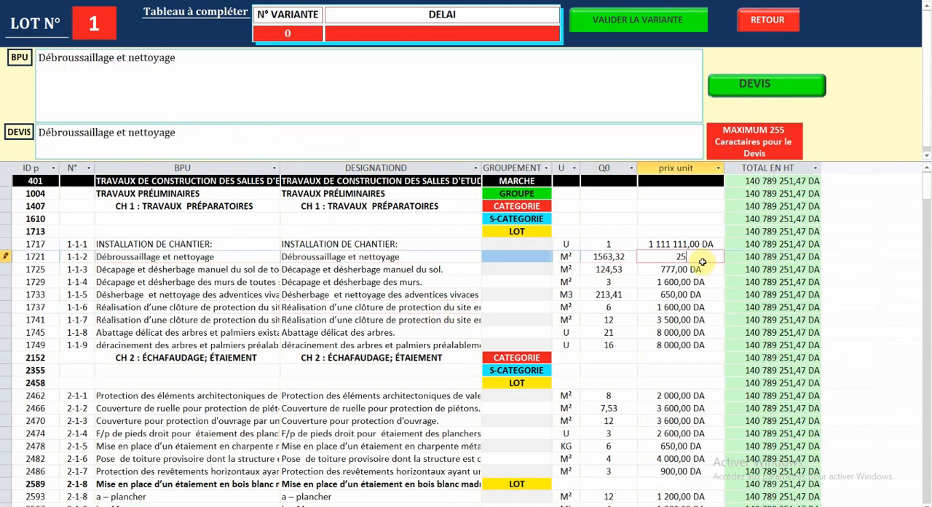
type("45")
double_click(711, 244)
type("365")
double_click(667, 270)
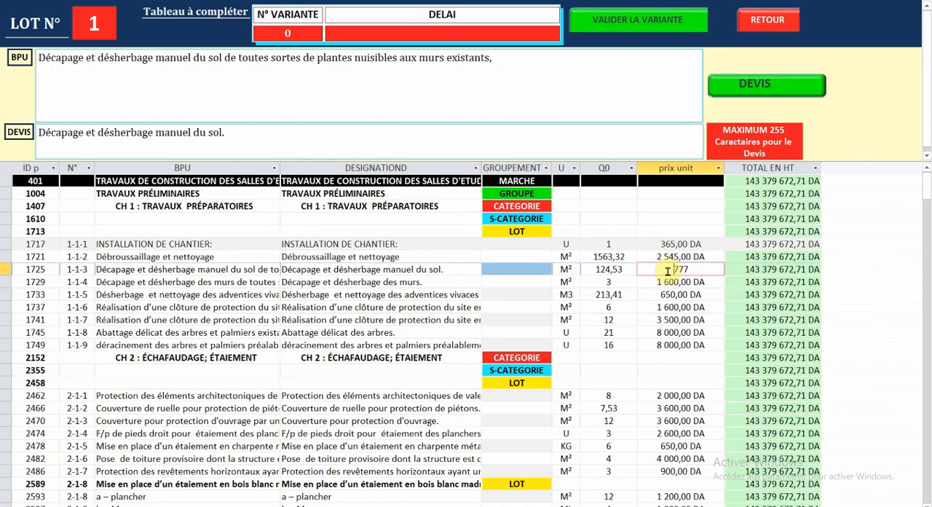
Step: Number this LOT 01 variant 2 and set its delay to douze mois et quinze jours
double_click(278, 32)
type("2")
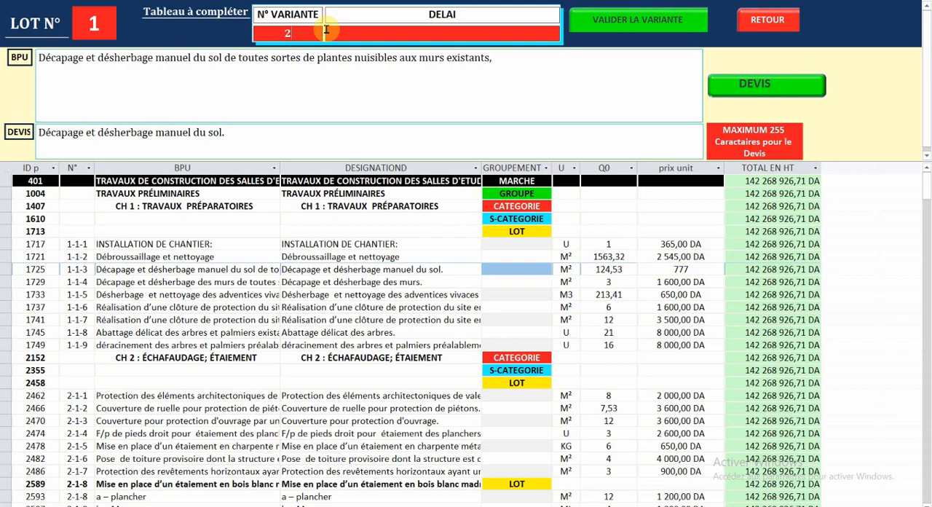
left_click(444, 31)
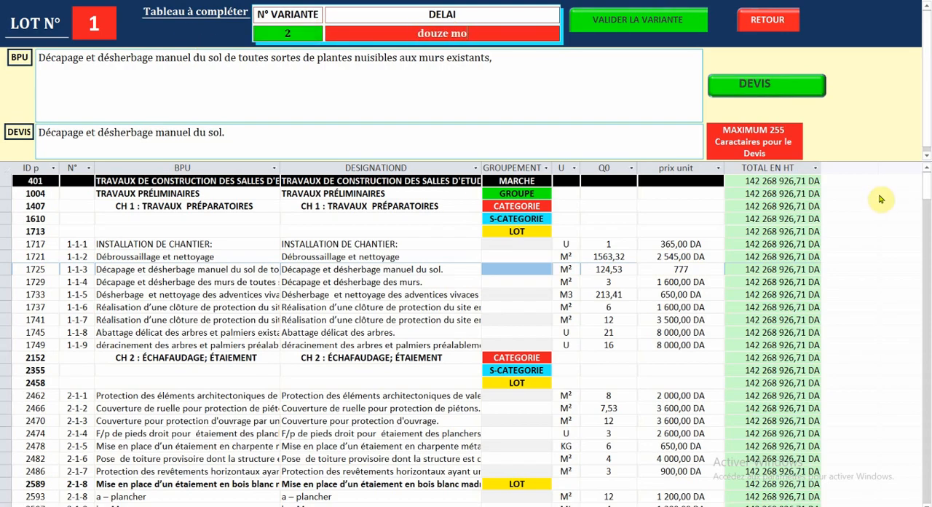
type("douze mois et quinze jours")
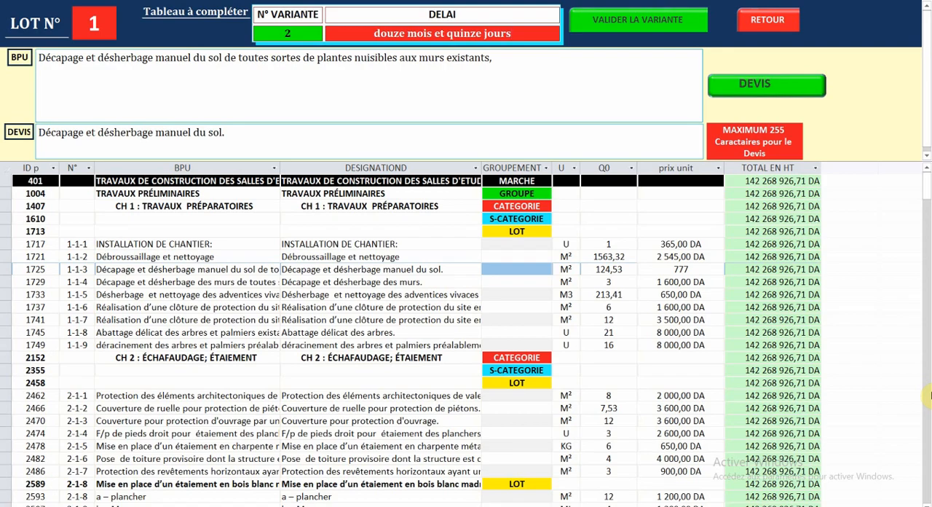
Step: Validate variant 2 of LOT 01 and check its entry in the variants summary, closing the list
left_click(582, 23)
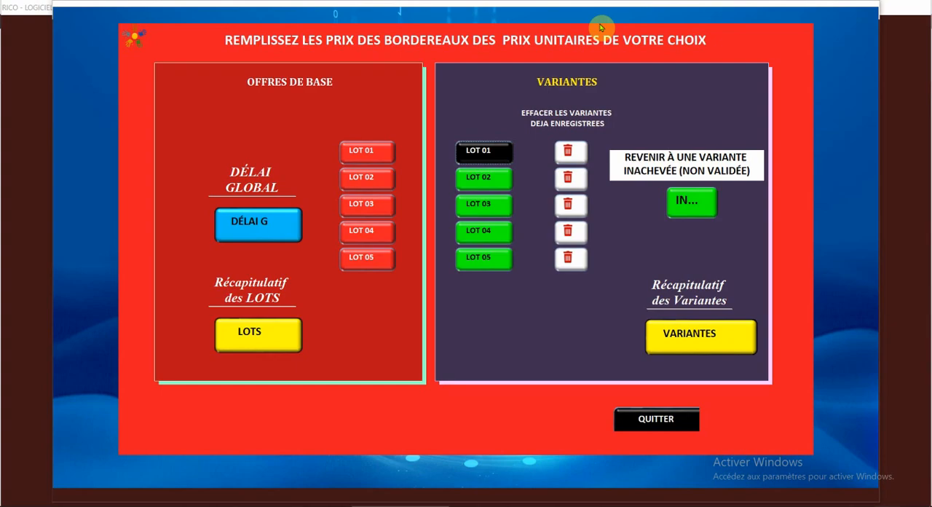
left_click(677, 344)
left_click(686, 399)
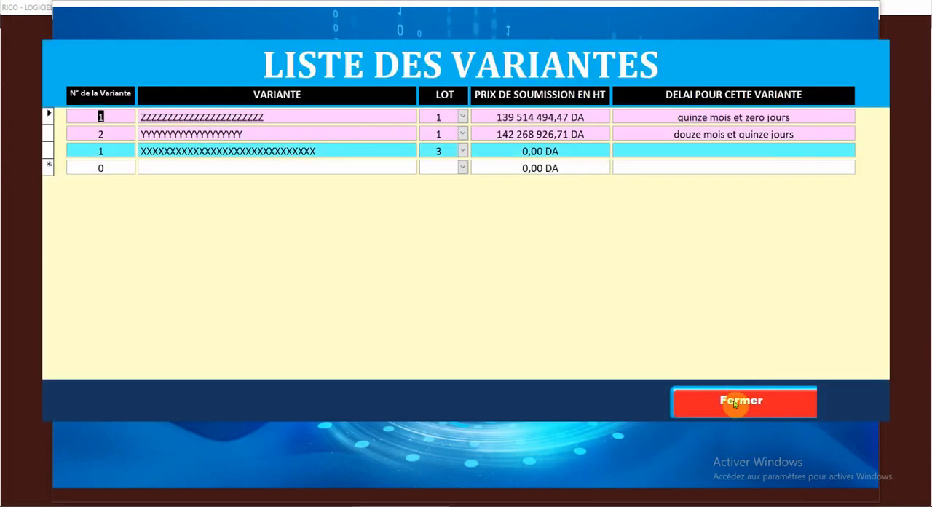
Step: In the LOT 03 variant, set the unit prices to 300 000 for the Régime d'eau item and 2 000 000 for CTA N°1
scroll(389, 309, "down", 1)
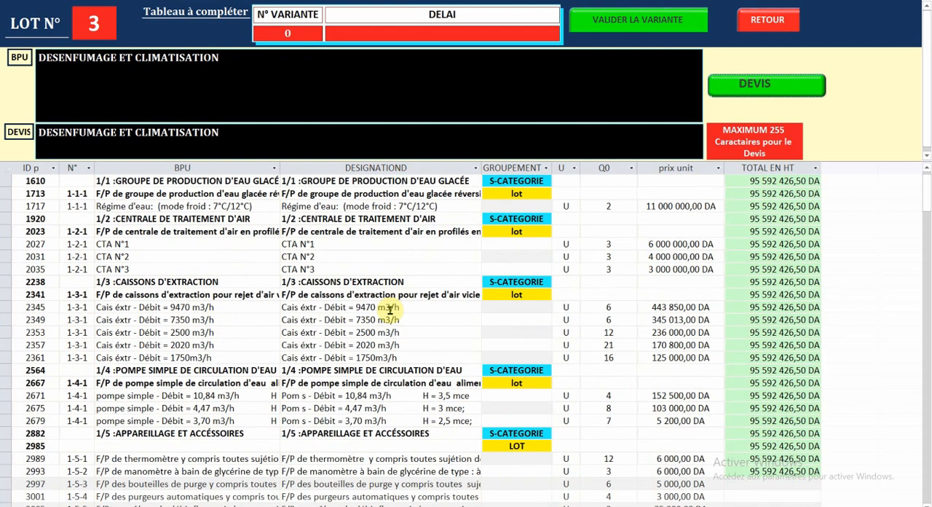
scroll(389, 309, "up", 1)
left_click(647, 244)
left_click_drag(647, 244, 620, 245)
type("3000")
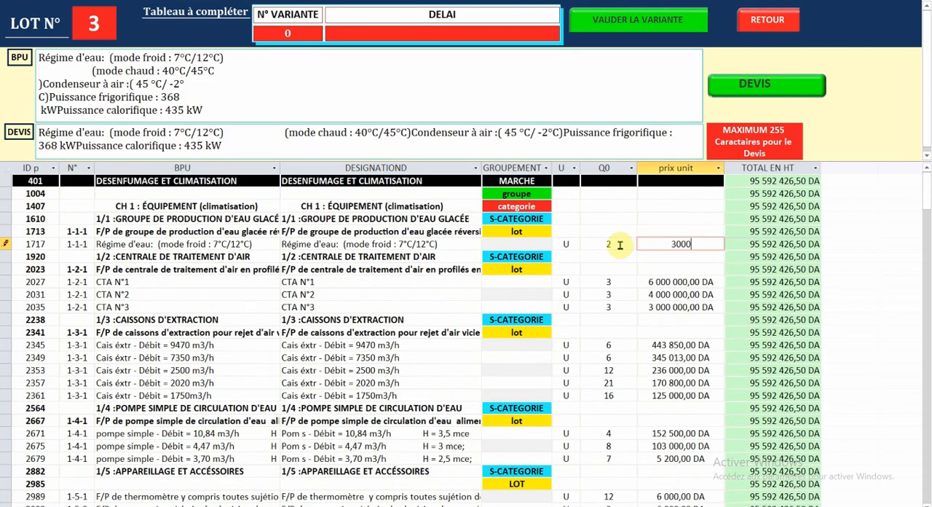
type("00")
left_click(662, 281)
left_click(661, 294)
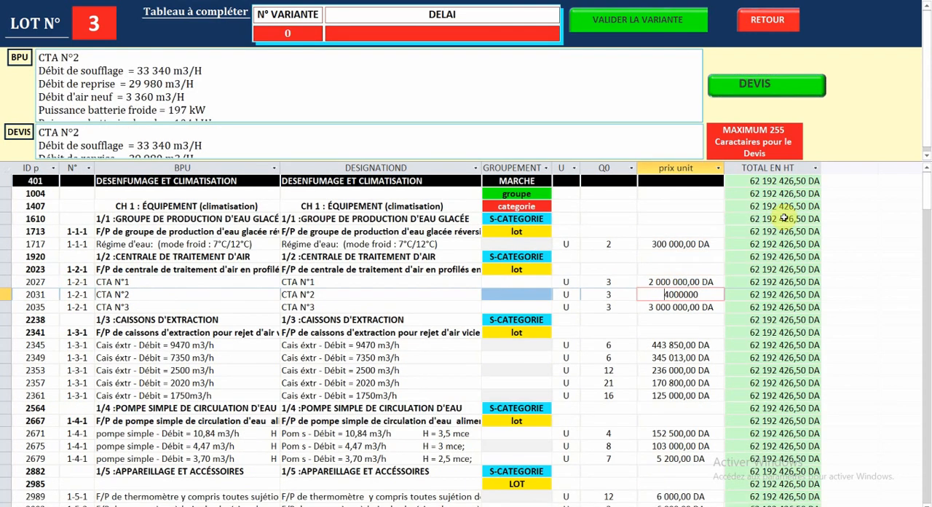
Step: Review the DEVIS of the LOT 03 variant through to the totals on its last page, and close it
left_click(739, 83)
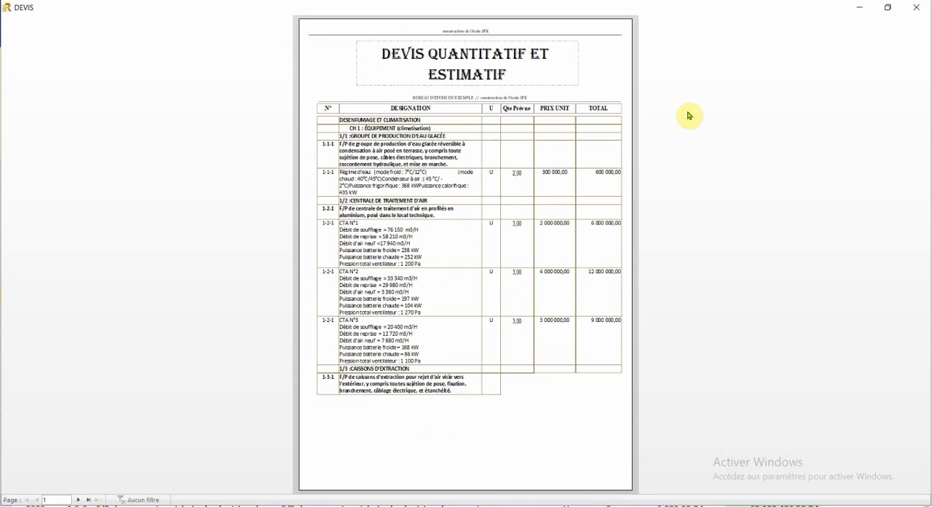
left_click(78, 499)
left_click(78, 499)
left_click(78, 500)
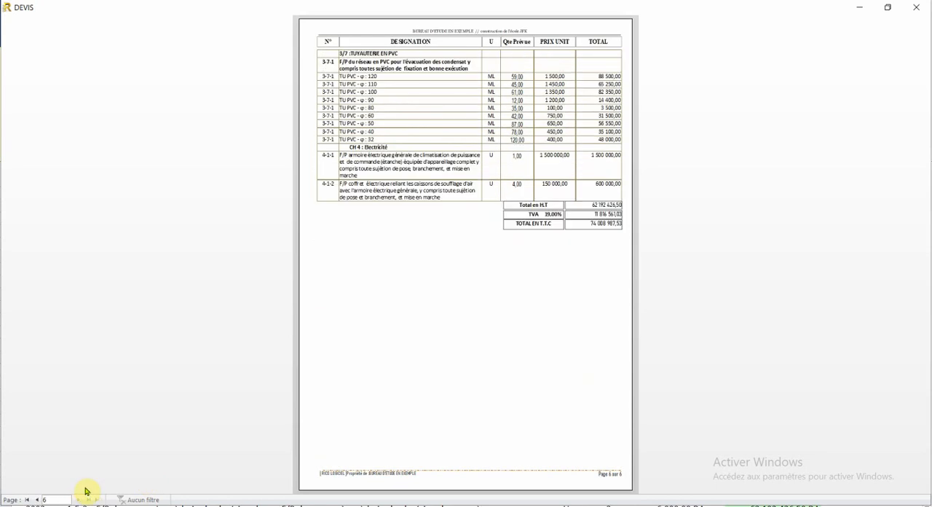
left_click(924, 6)
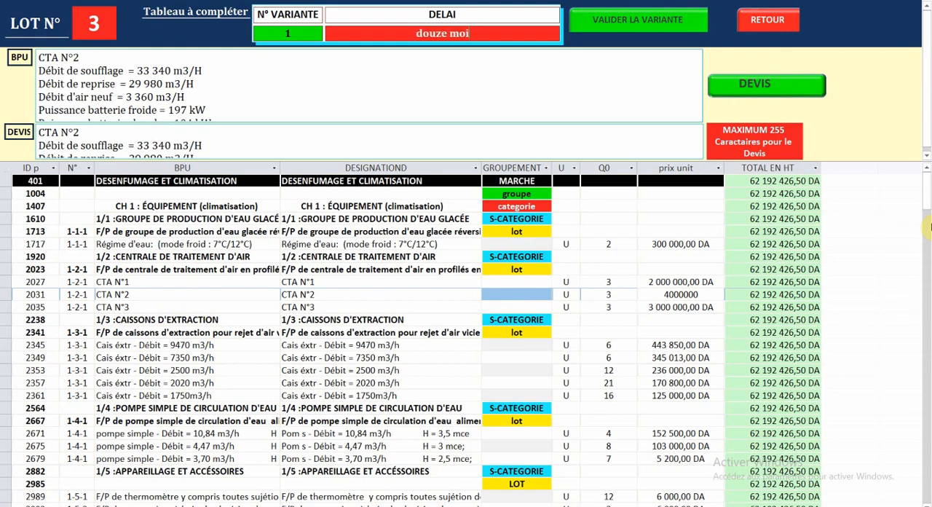
Step: Validate the LOT 03 variant as number 1 with a delay of douze mois et zero jours, and check the variants summary
type("ro jours")
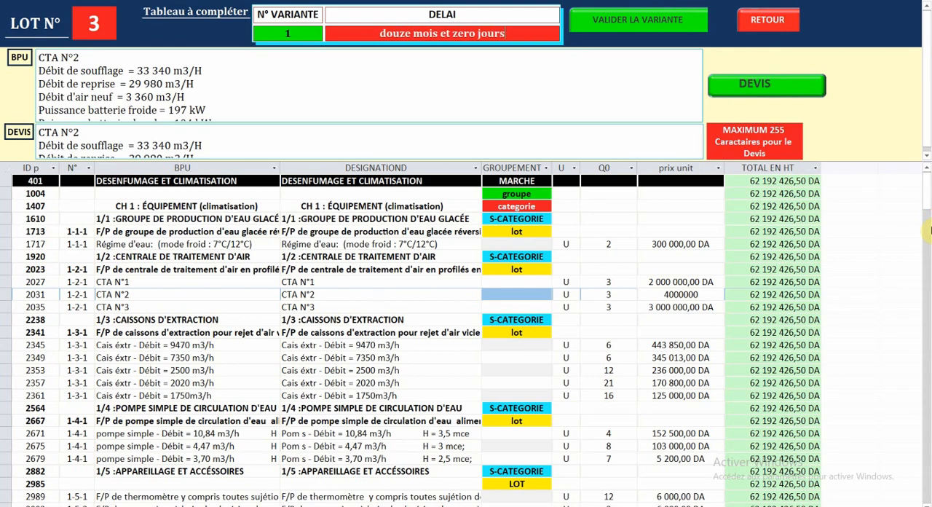
left_click(639, 20)
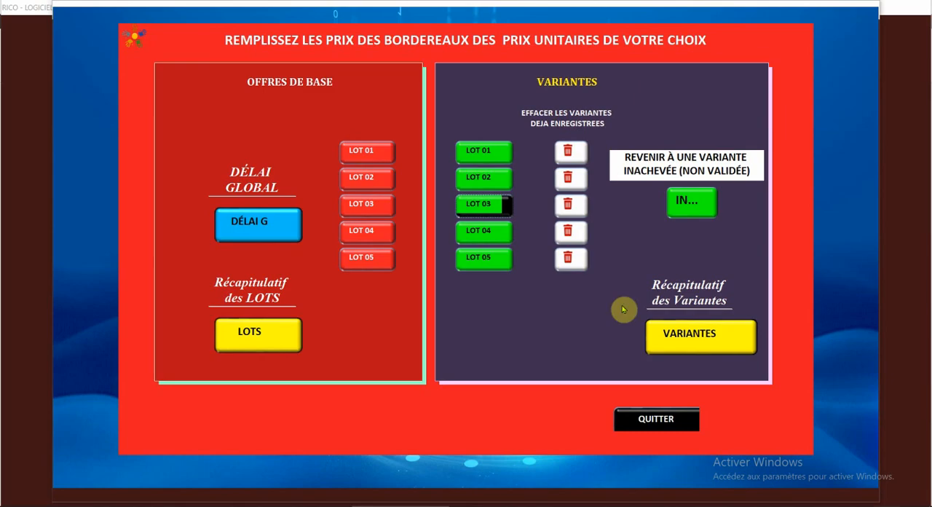
left_click(671, 341)
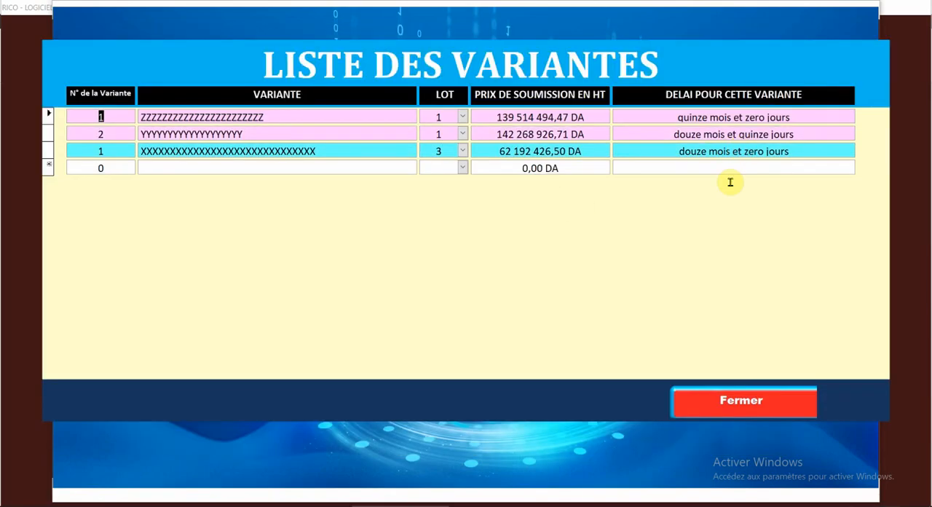
left_click(728, 401)
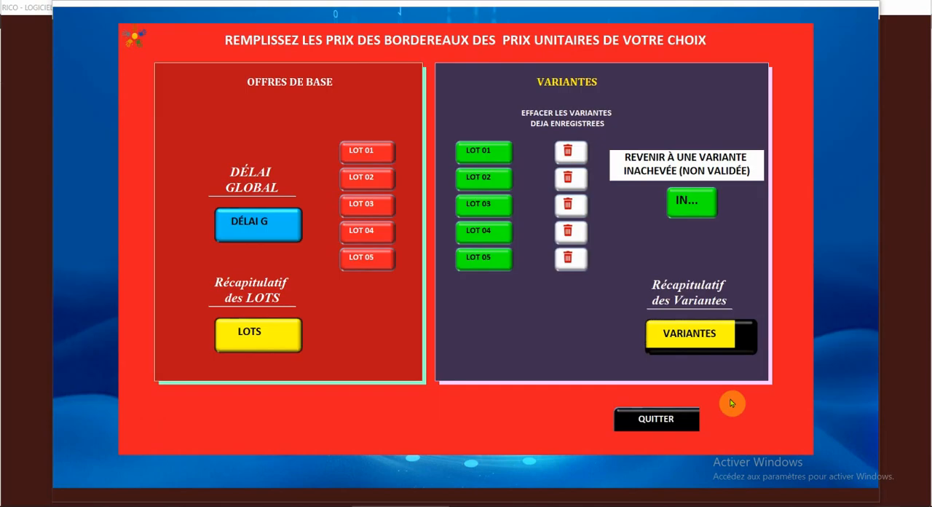
Step: Leave the unit price form, check the Prix en option list, and close it
left_click(650, 420)
left_click(518, 239)
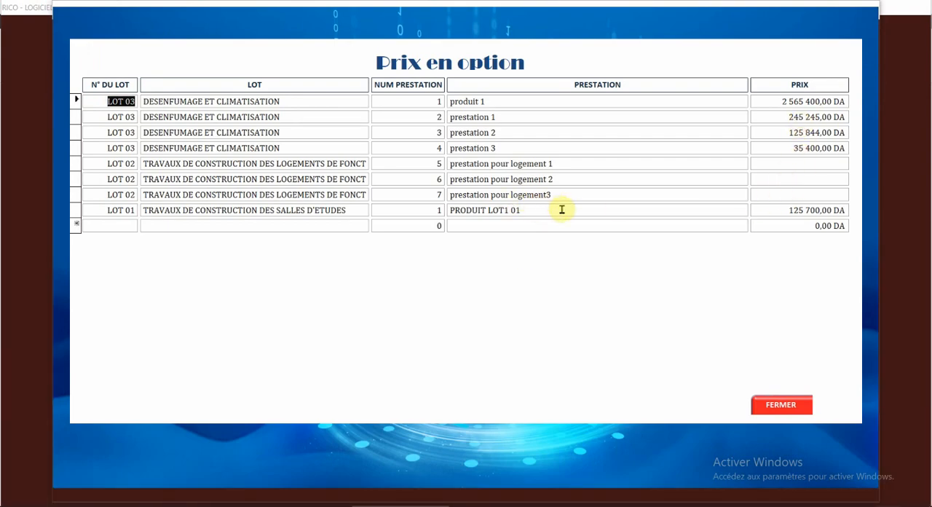
left_click(781, 405)
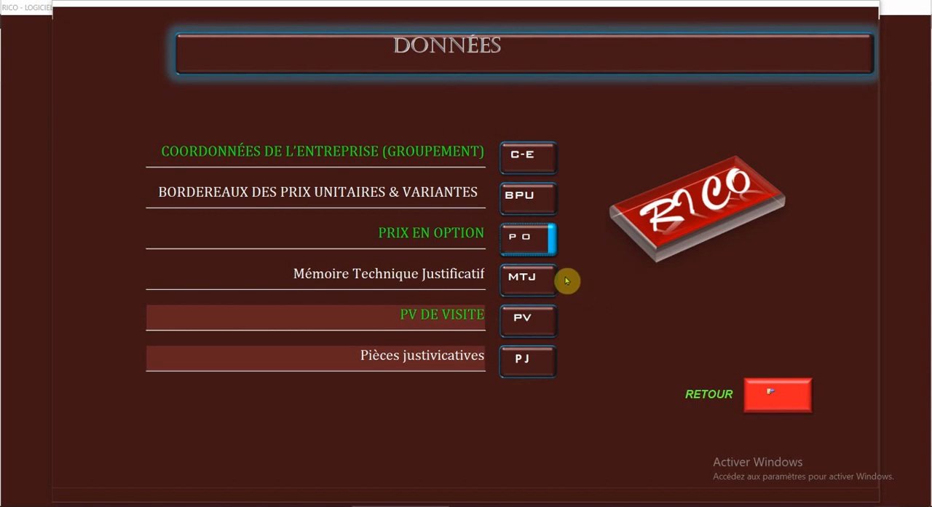
Step: Open the Mémoire Technique Justificatif data and set the Régime fiscale to Réel
left_click(528, 277)
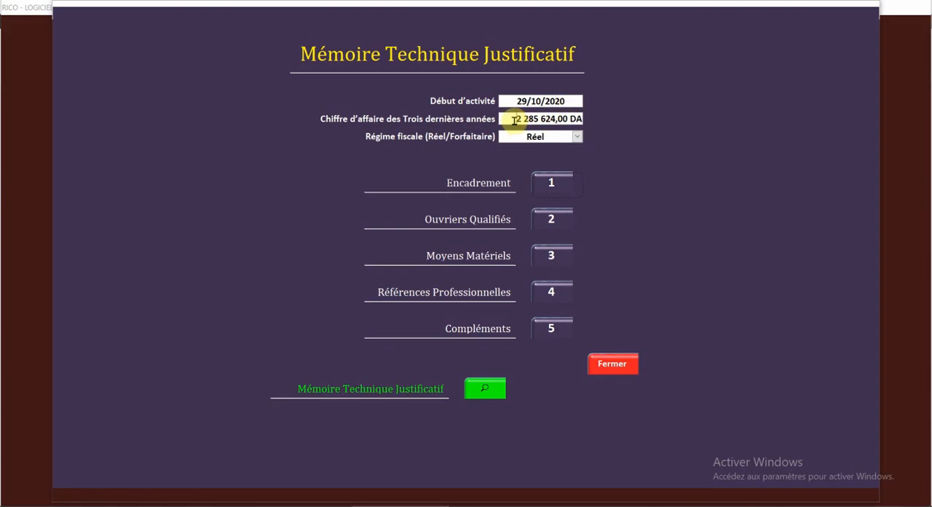
left_click(577, 138)
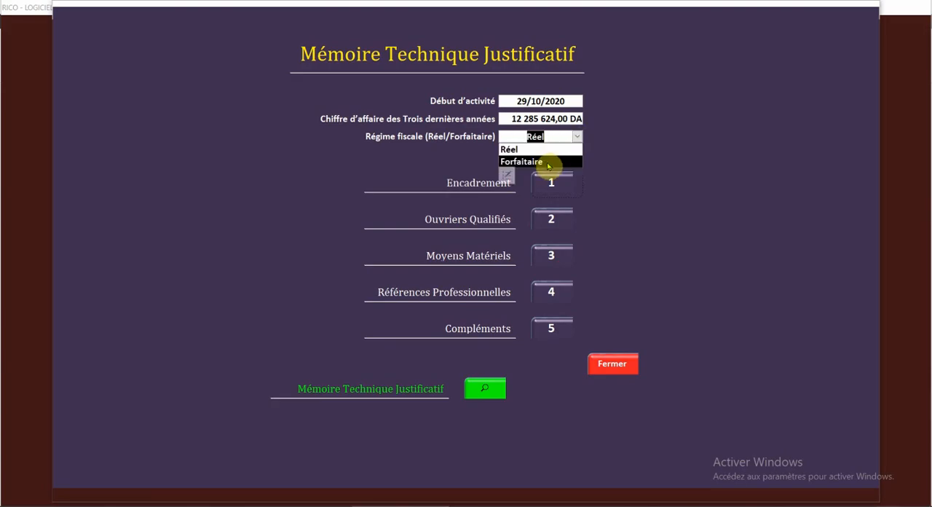
left_click(538, 149)
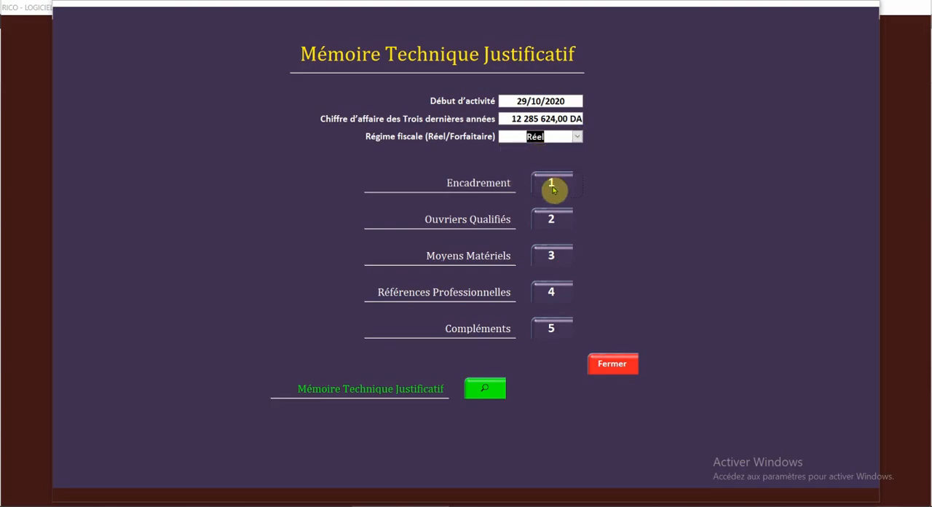
Step: Add an Encadrement record with the person's full name, age 53, diploma "ingénieur en,,,," and experience "10 ans"
left_click(552, 189)
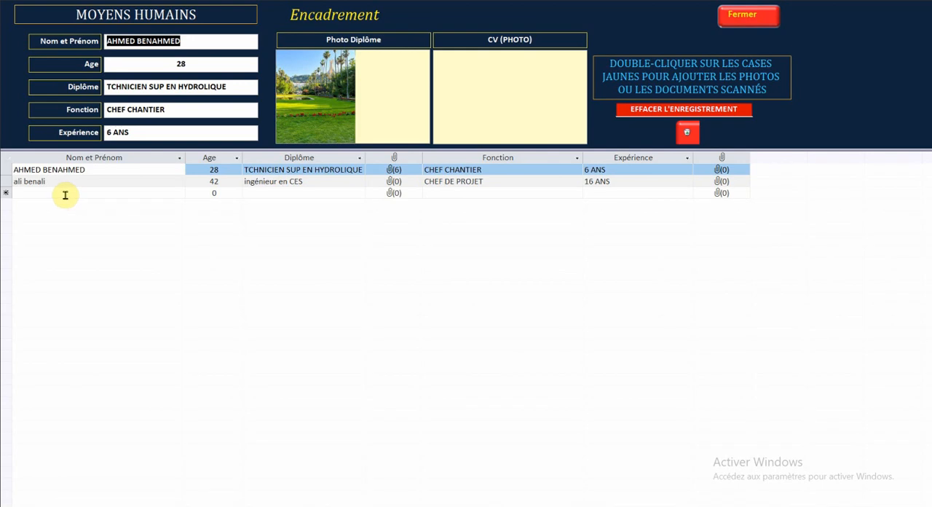
left_click(64, 193)
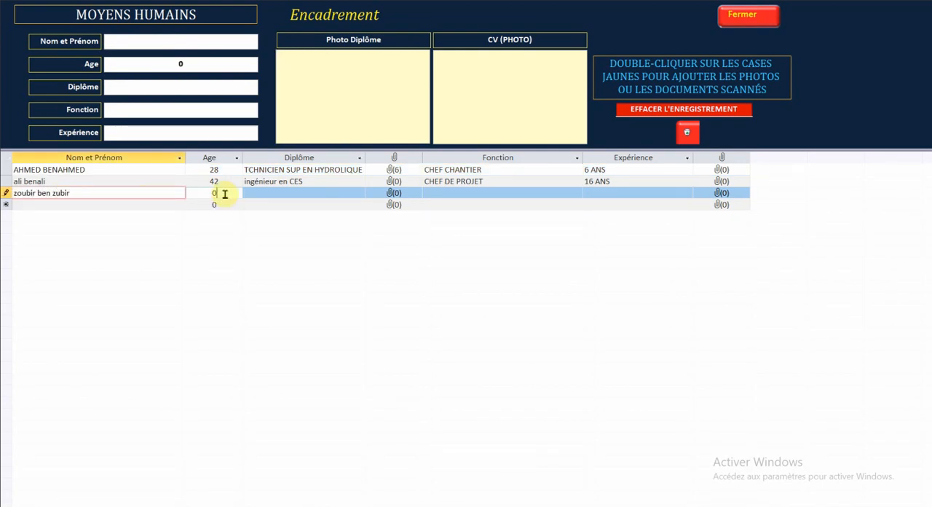
left_click_drag(223, 195, 195, 195)
left_click(254, 192)
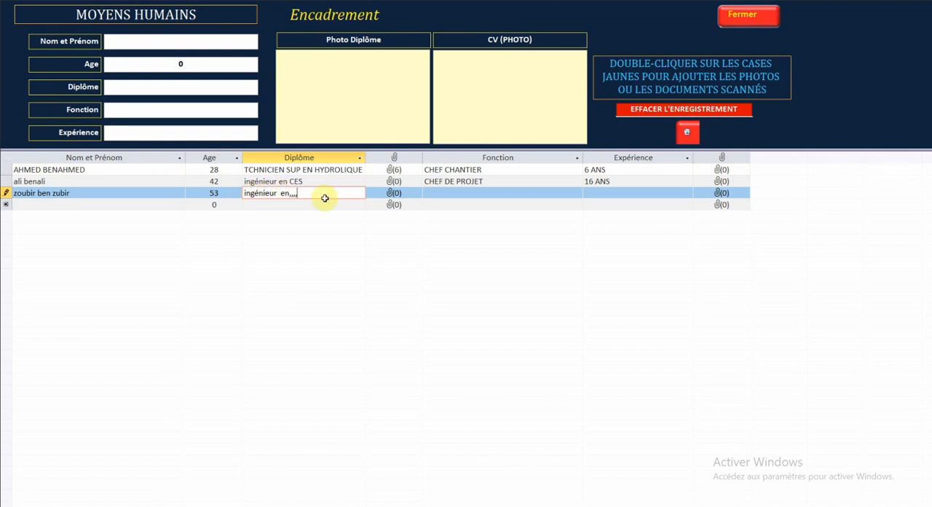
left_click(451, 194)
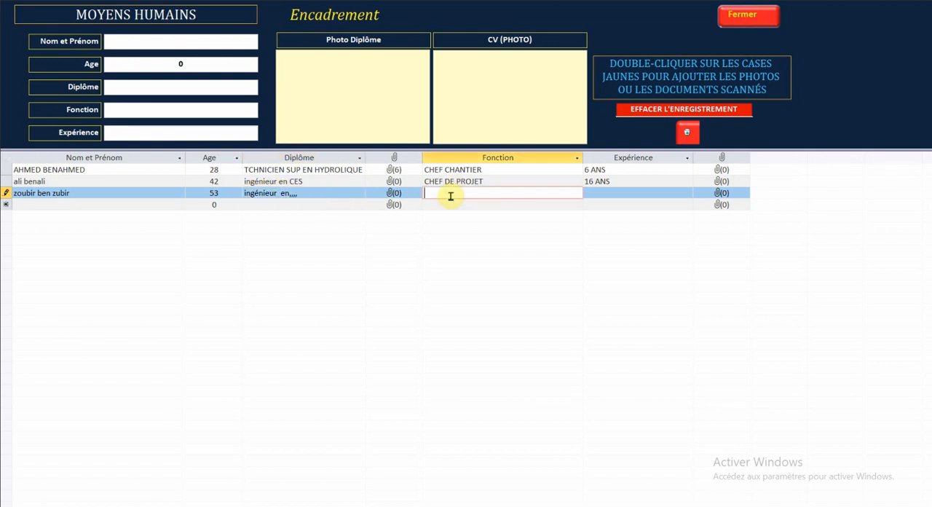
left_click(654, 193)
type("10 ans")
Step: Attach a picture from the desktop's photos alg folder as the new supervisor's Photo Diplôme
left_click(342, 96)
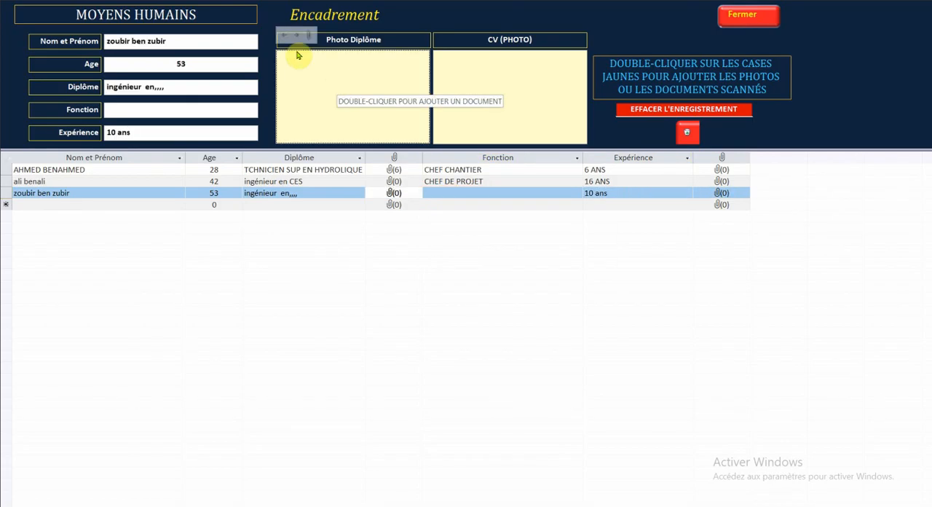
double_click(347, 109)
left_click(559, 222)
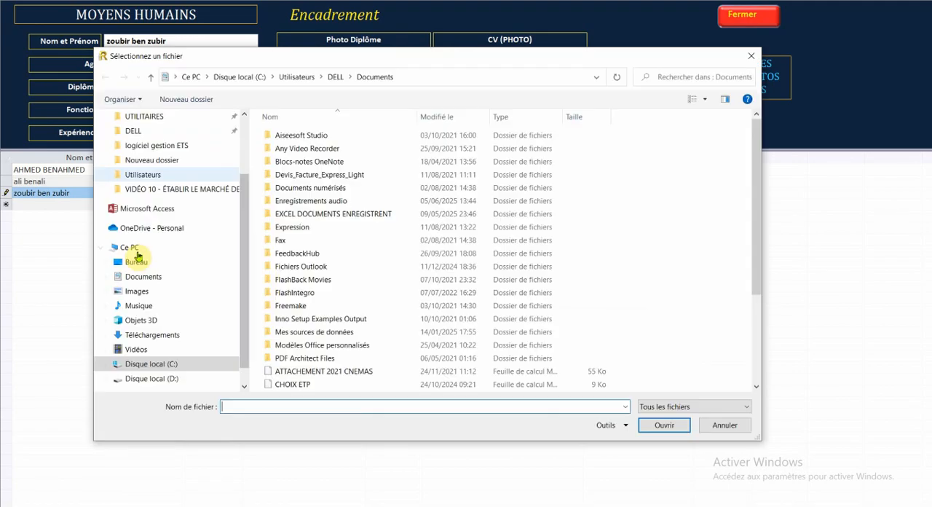
left_click(135, 260)
left_click(292, 162)
double_click(292, 162)
double_click(502, 291)
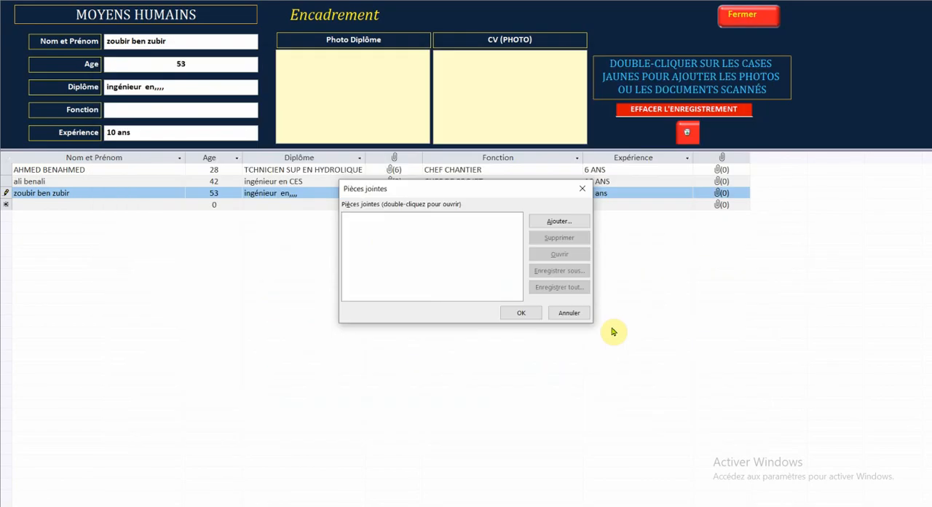
left_click(522, 312)
Step: Attach the desktop document "Présentation du logiciel de l'entreprise" as the new supervisor's CV
double_click(721, 193)
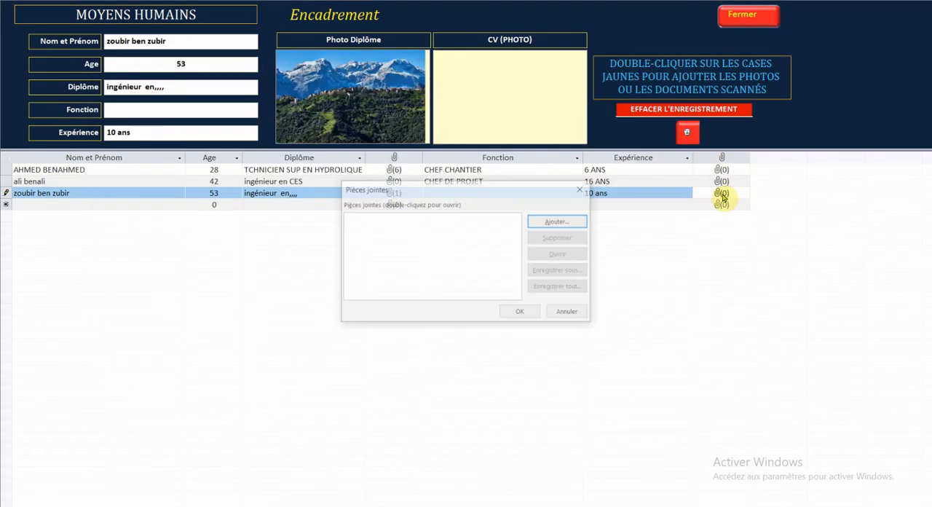
left_click(537, 222)
left_click(136, 261)
scroll(442, 224, "down", 5)
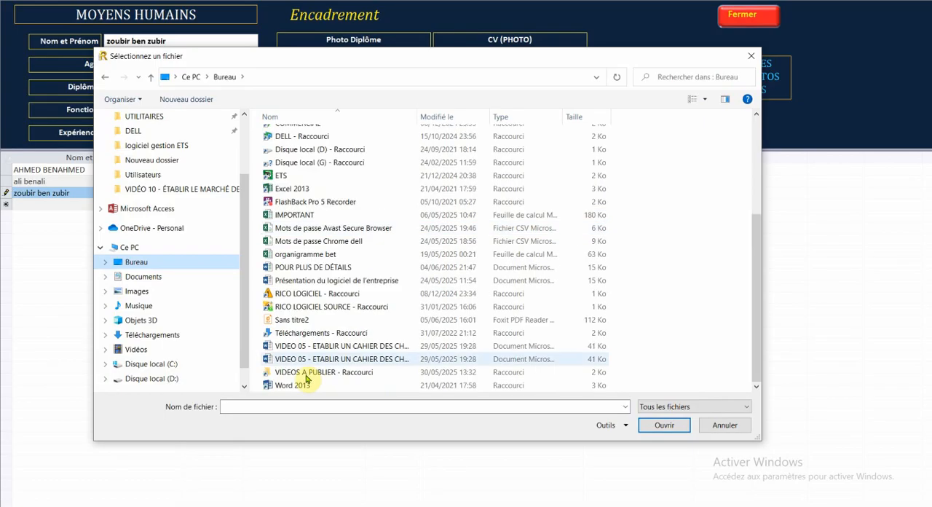
double_click(305, 281)
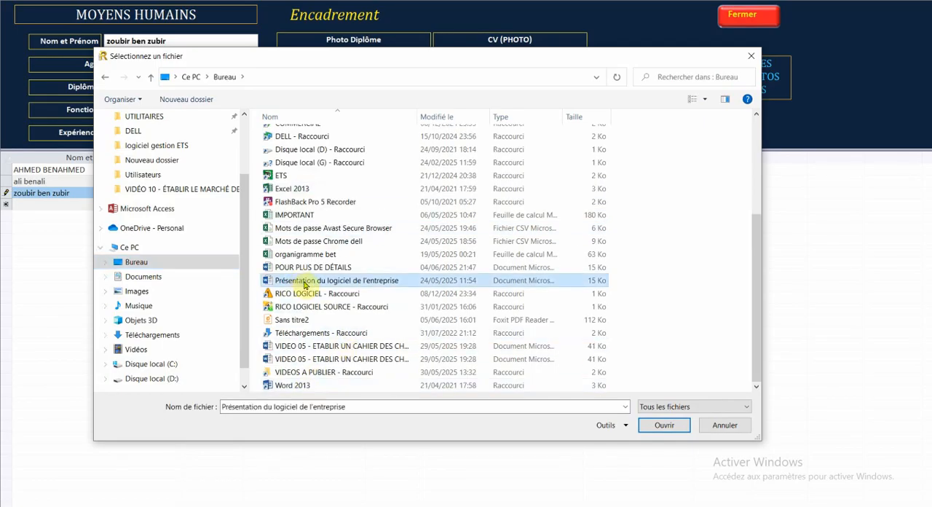
left_click(523, 314)
left_click(479, 182)
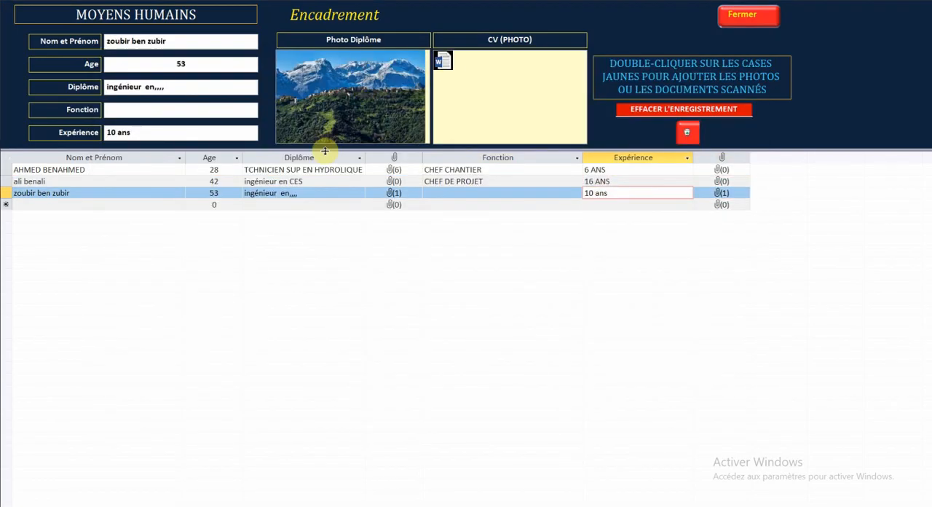
Step: Close the Encadrement form and look over the Ouvriers Qualifiés records, closing them too
left_click(761, 16)
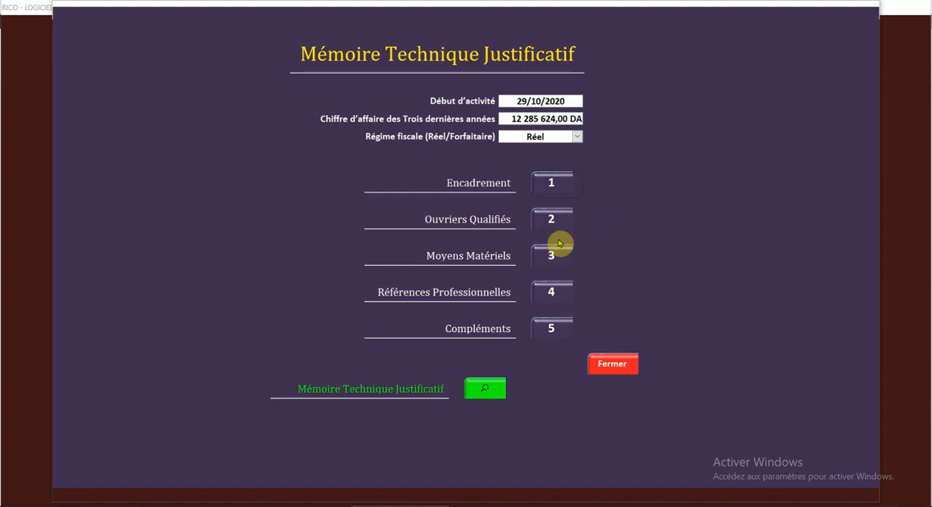
left_click(551, 220)
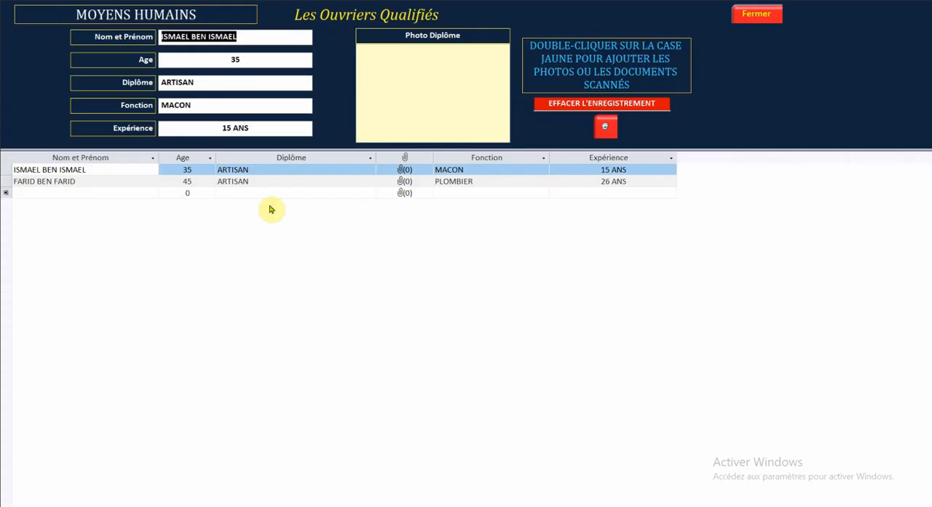
left_click(754, 14)
Step: Add a "camion" record to the Moyens Matériels and attach photo (3) and photo (20) from the photos alg folder as its equipment photos
left_click(551, 254)
left_click(93, 189)
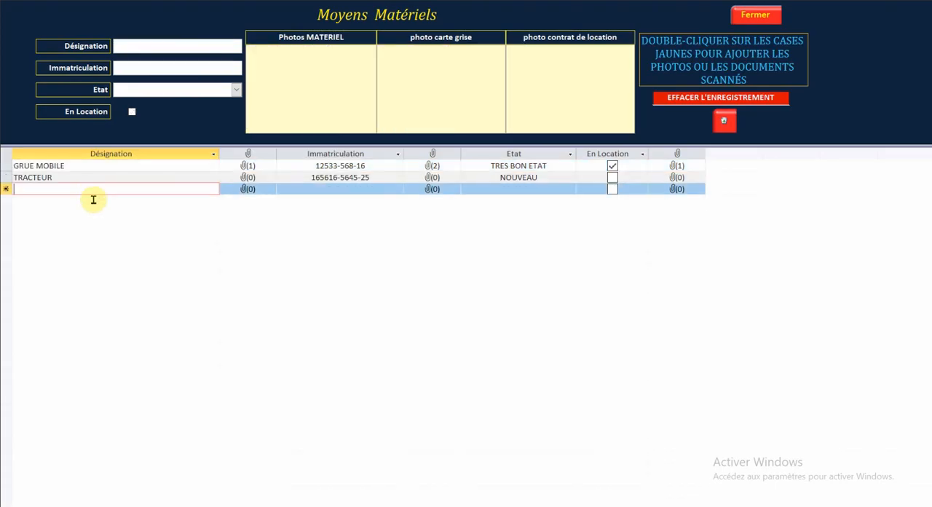
type("camion")
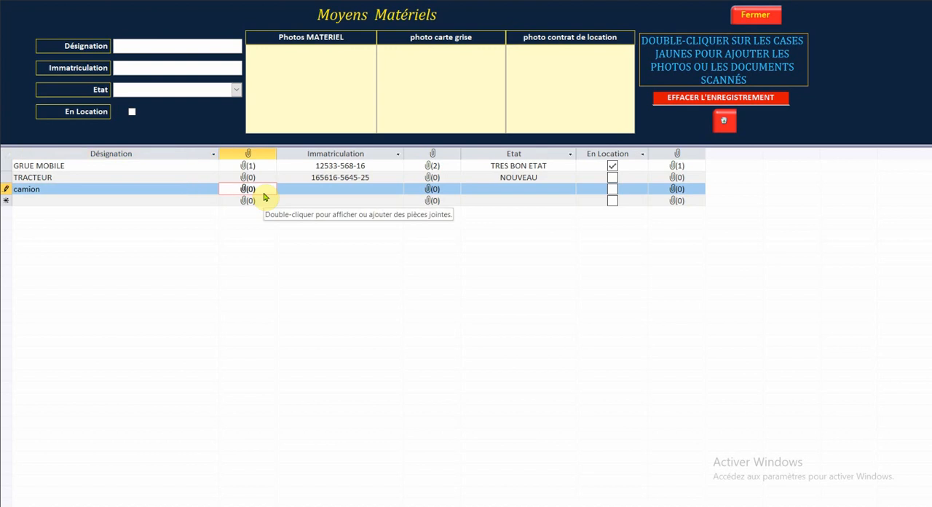
double_click(264, 196)
left_click(562, 231)
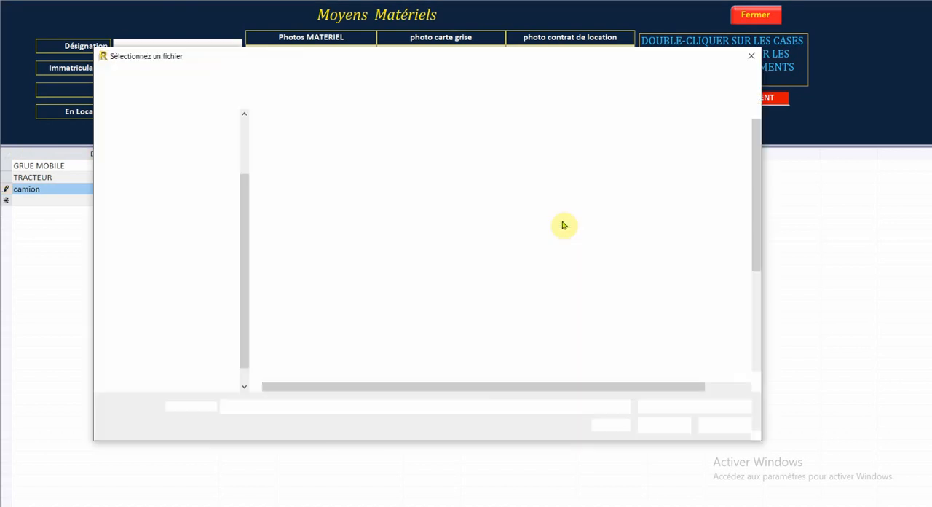
left_click(136, 261)
double_click(313, 161)
double_click(401, 161)
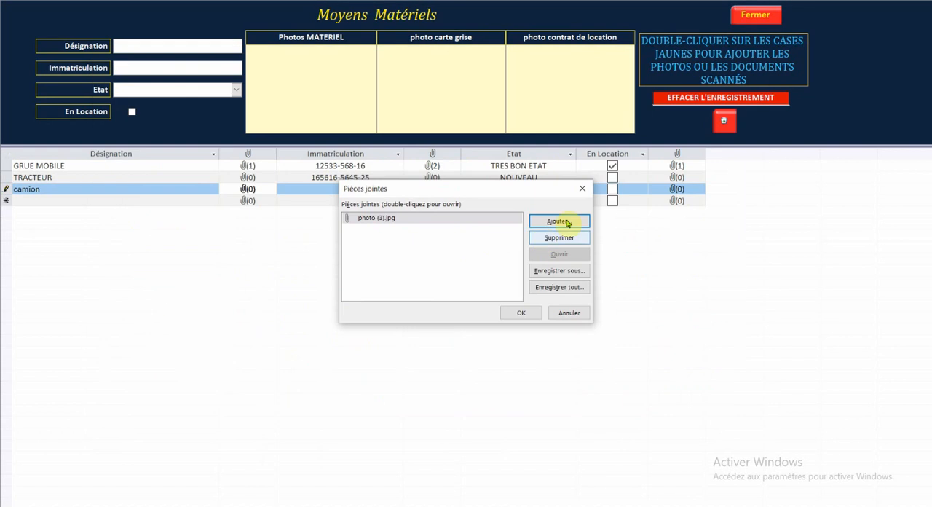
left_click(561, 222)
left_click(640, 291)
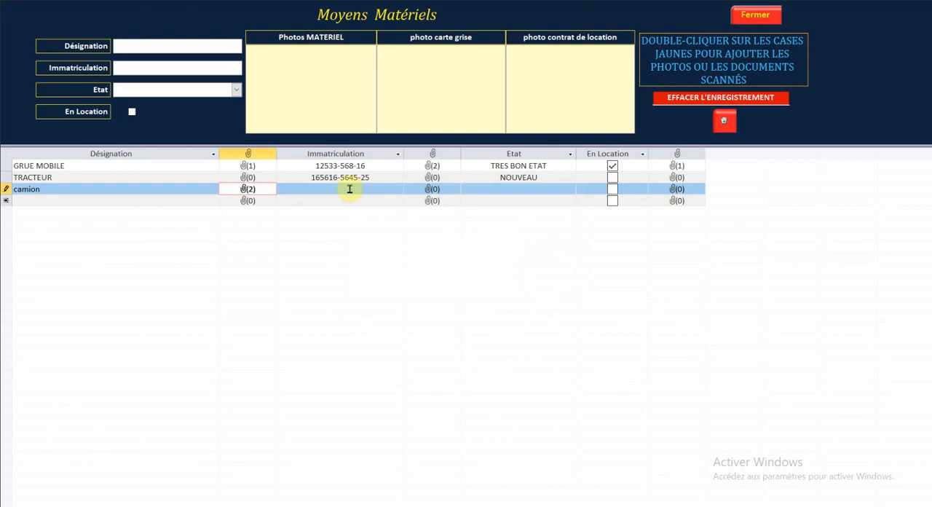
left_click(349, 188)
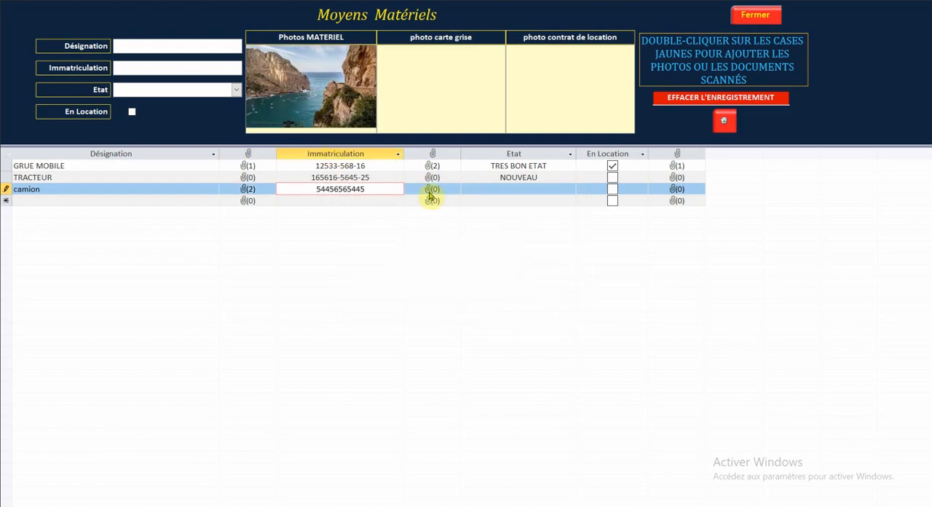
left_click(546, 189)
left_click(570, 188)
left_click(518, 241)
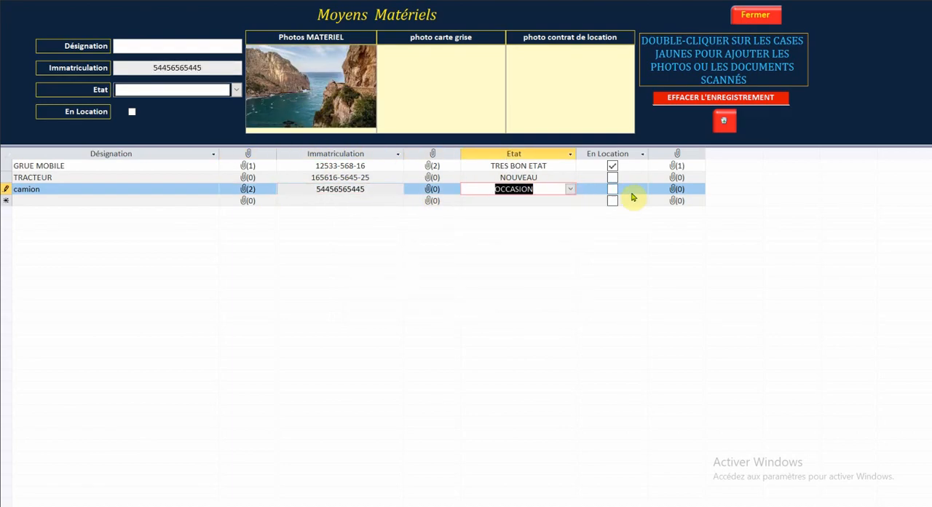
Step: Mark the camion as En Location and attach photo (9) as its rental contract
left_click(612, 189)
left_click(678, 192)
left_click(556, 217)
double_click(365, 220)
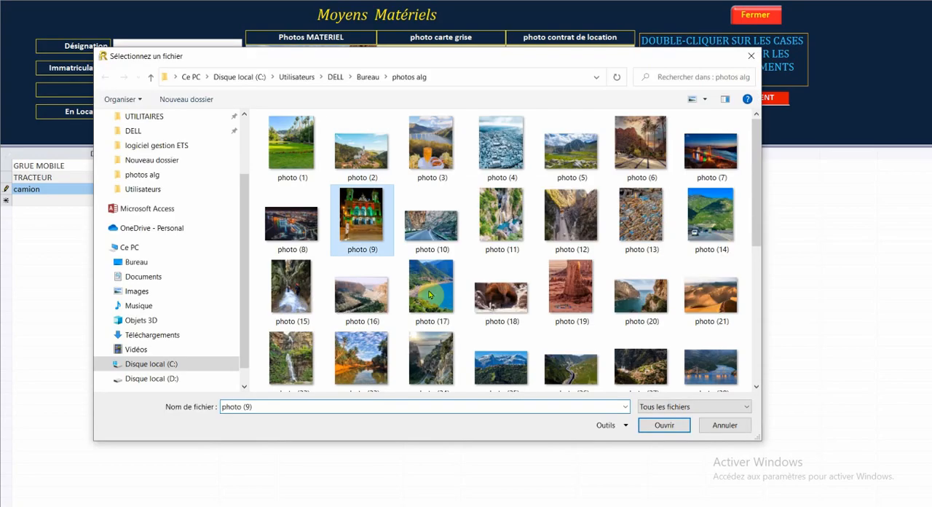
left_click(524, 316)
left_click(476, 177)
left_click(464, 192)
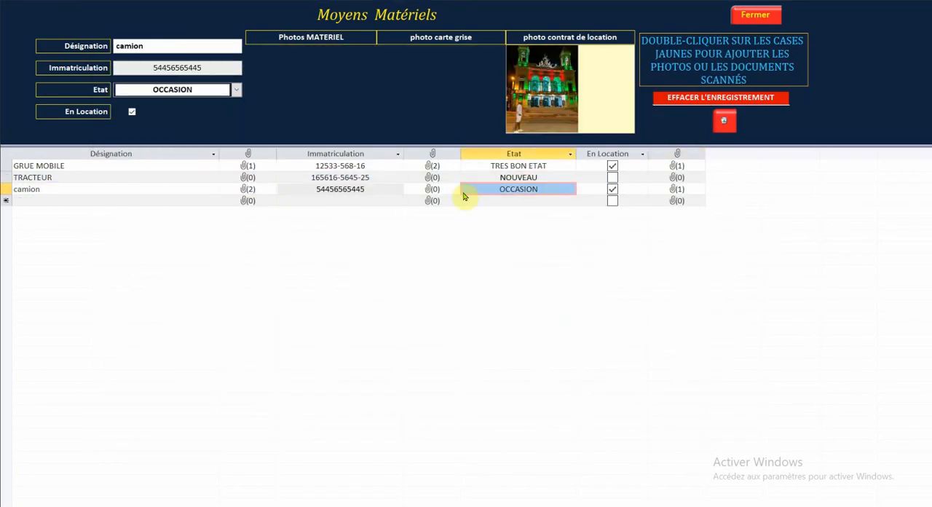
Step: Close the Moyens Matériels and look through the Références Professionnelles and the Compléments, closing each
left_click(751, 18)
left_click(551, 296)
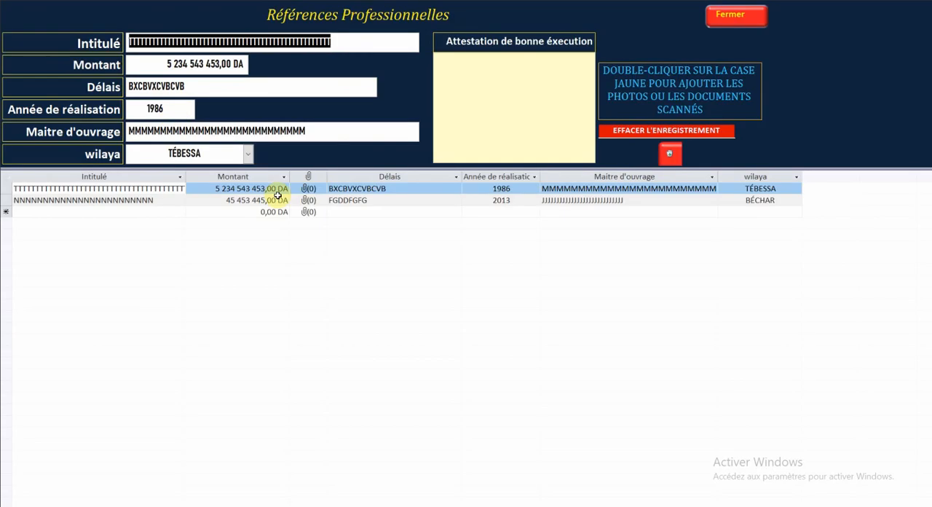
left_click(734, 16)
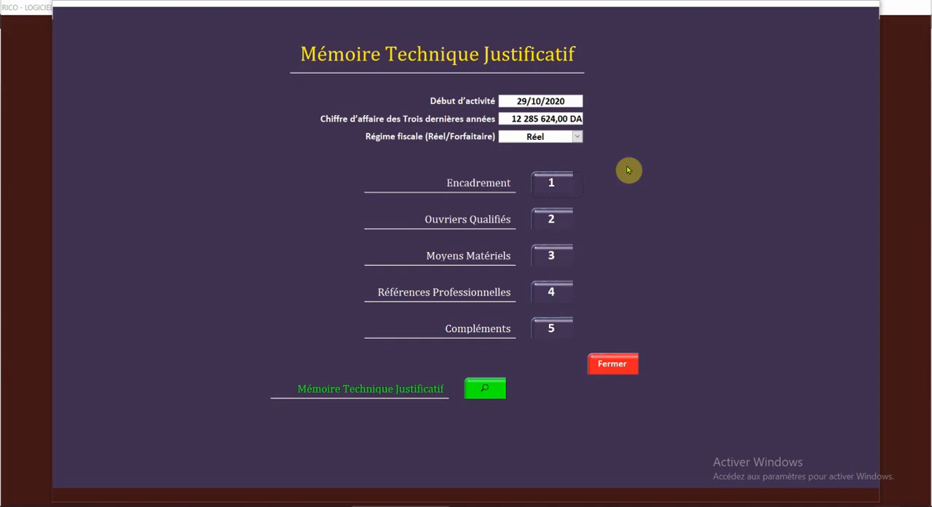
left_click(553, 327)
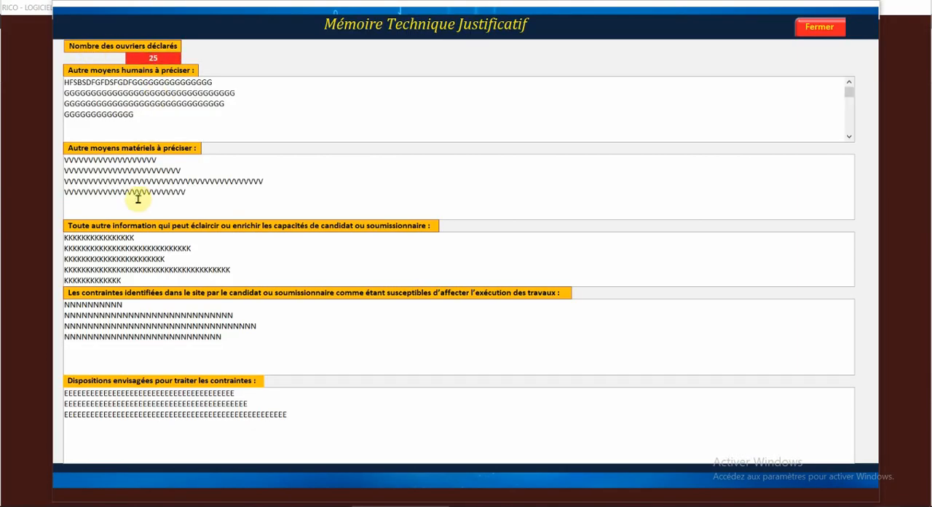
left_click(819, 27)
Step: Review both pages of the Mémoire Technique Justificatif report and close it
left_click(499, 382)
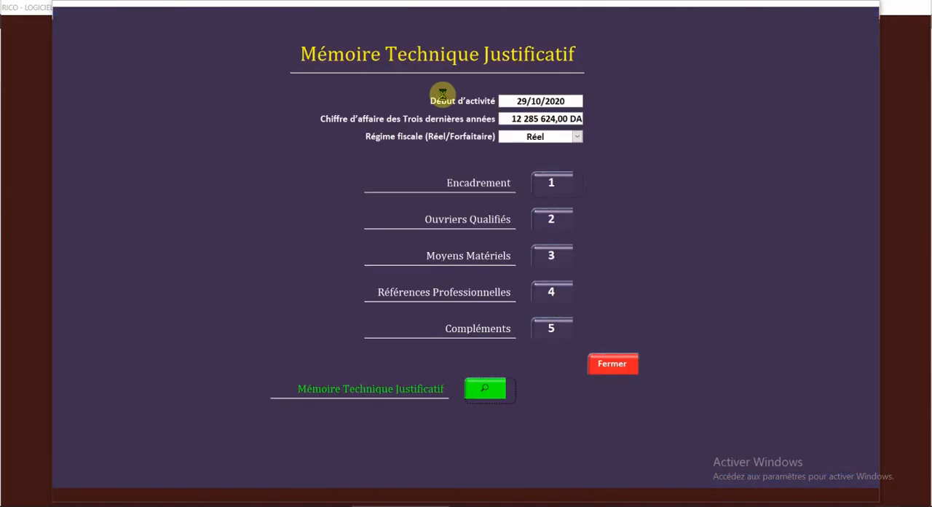
left_click(388, 160)
scroll(377, 194, "up", 2)
scroll(439, 247, "down", 5)
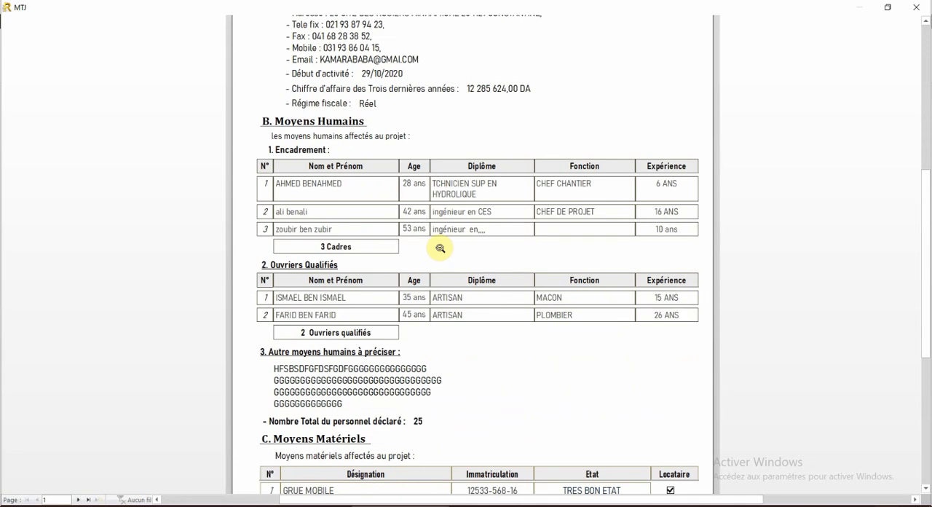
left_click(78, 499)
scroll(410, 264, "up", 4)
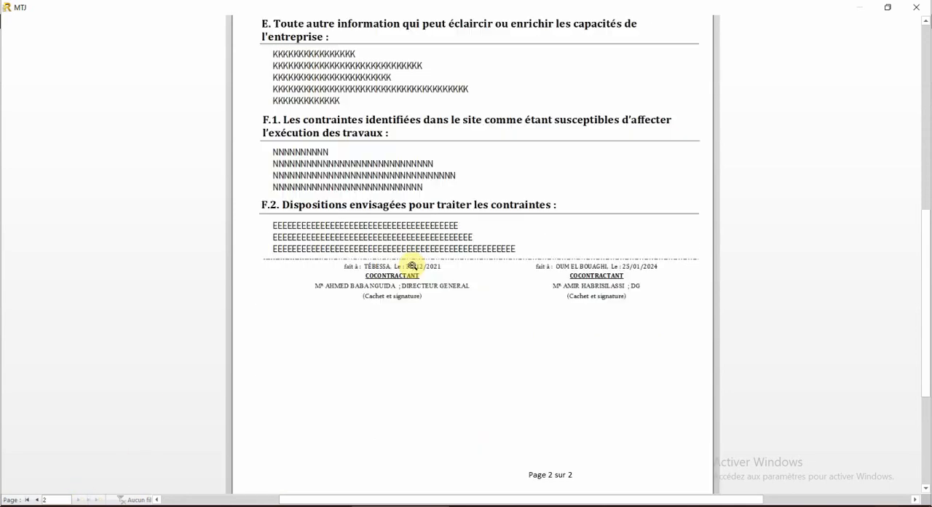
left_click(916, 7)
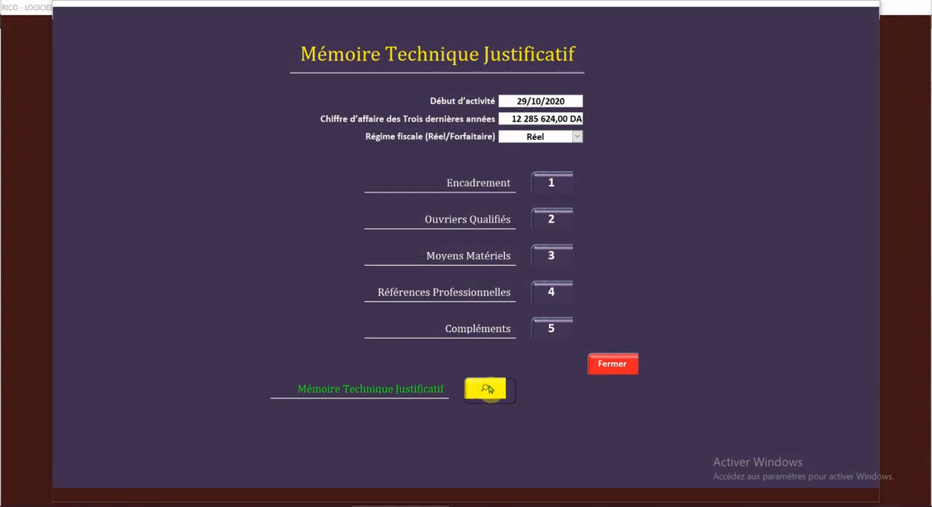
Step: Close the Mémoire Technique Justificatif form, preview the PV de visite report, and close it
left_click(595, 366)
left_click(522, 326)
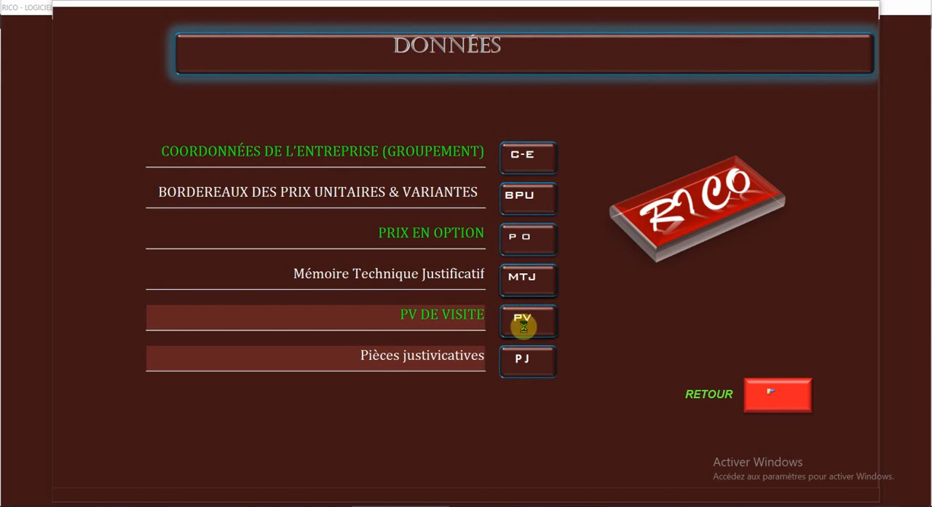
right_click(477, 234)
left_click(497, 346)
left_click(596, 113)
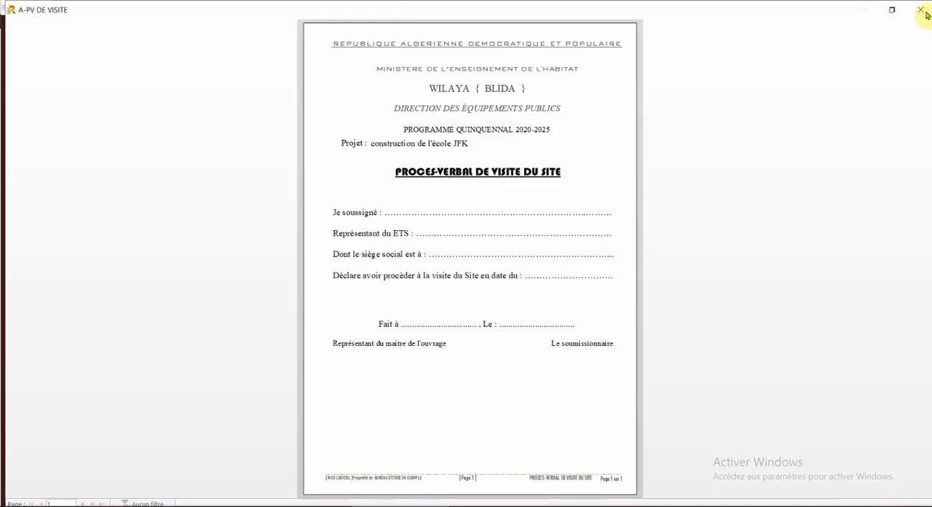
left_click(916, 9)
Step: Look through the Documents Justificatifs from the attestations de bonne exécution to the statut de l'entreprise, and close the form
left_click(524, 355)
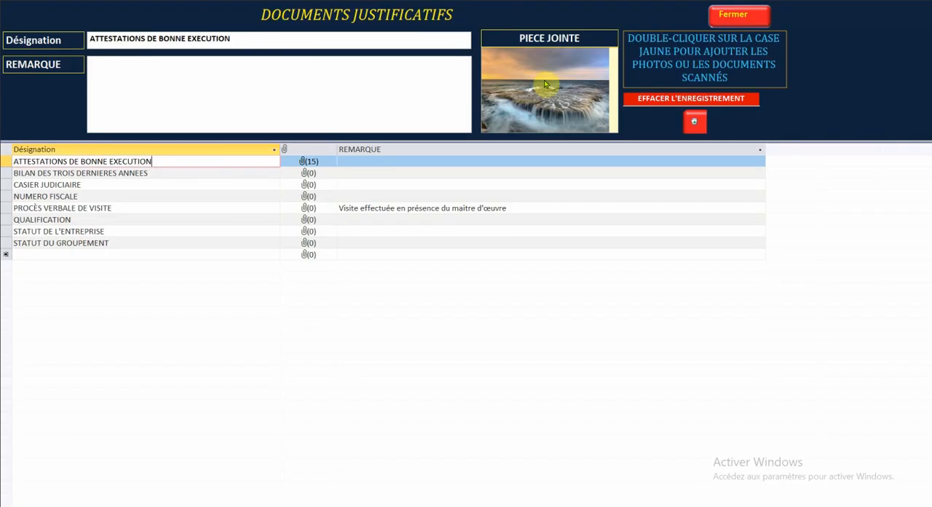
left_click(640, 34)
left_click(641, 35)
left_click(60, 174)
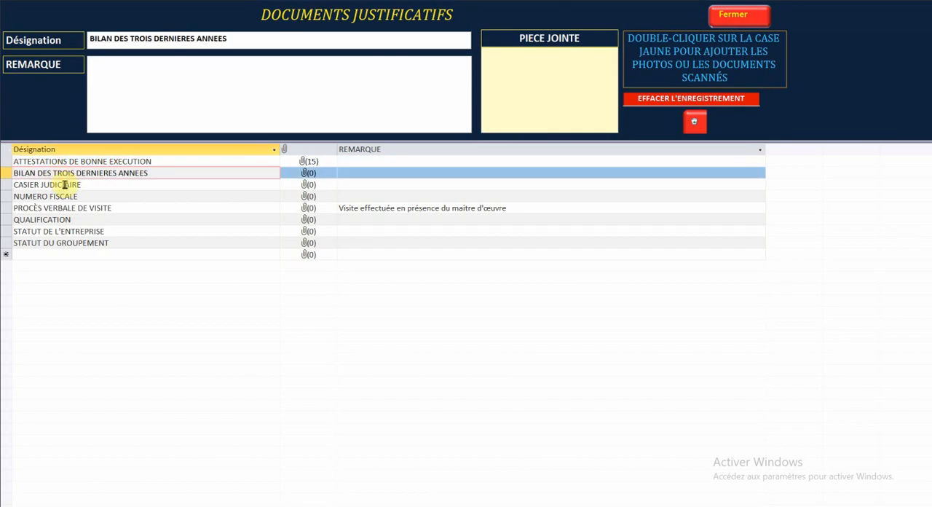
left_click(64, 185)
left_click(63, 197)
left_click(64, 209)
left_click(64, 220)
left_click(63, 232)
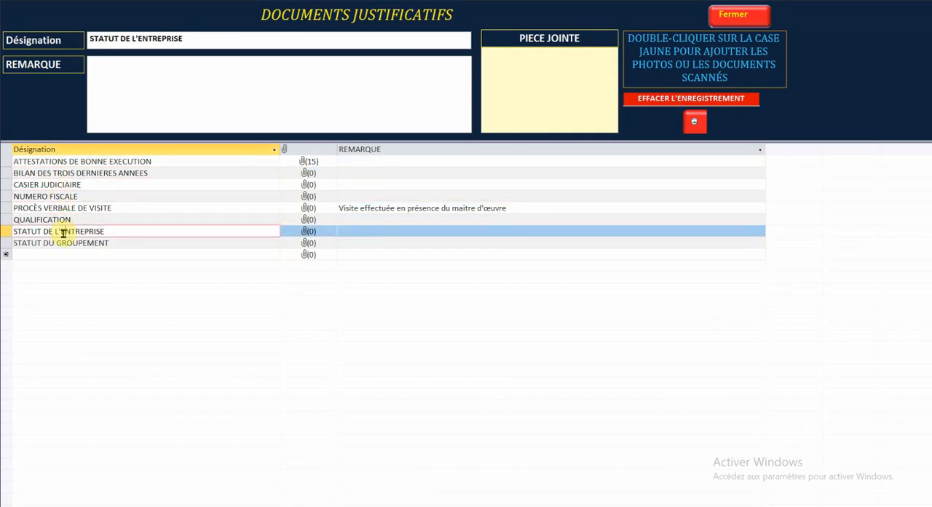
left_click(733, 14)
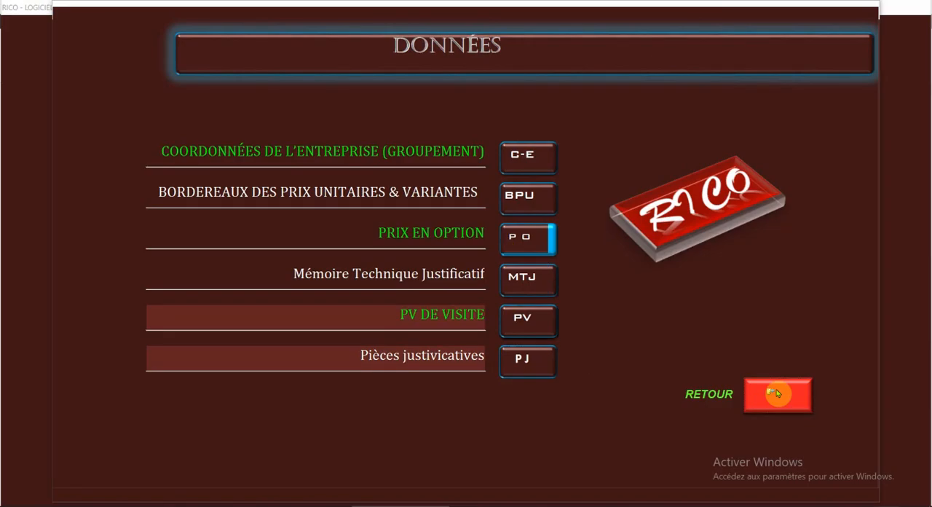
Step: Leave the Données for the Impression du cahier des charges, page through the devis descriptif détaillé of lot 01, and close it
left_click(778, 391)
left_click(549, 291)
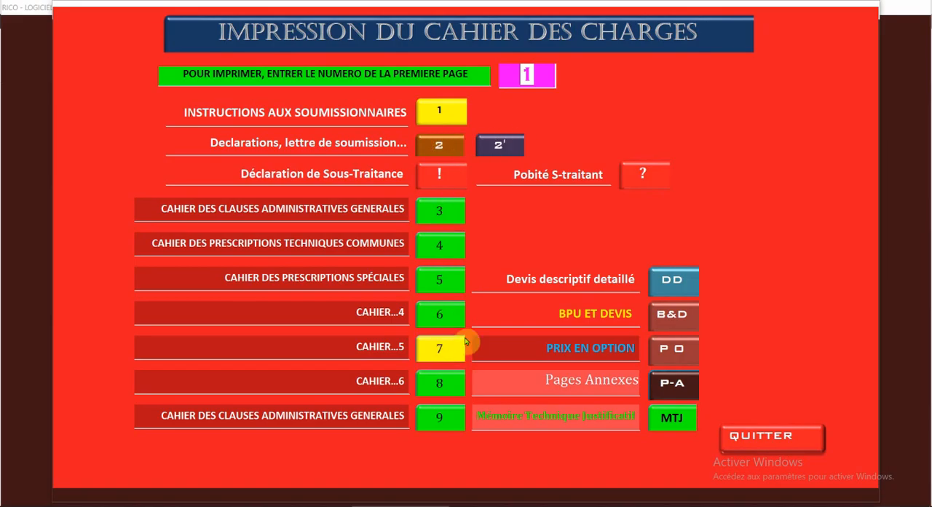
left_click(674, 281)
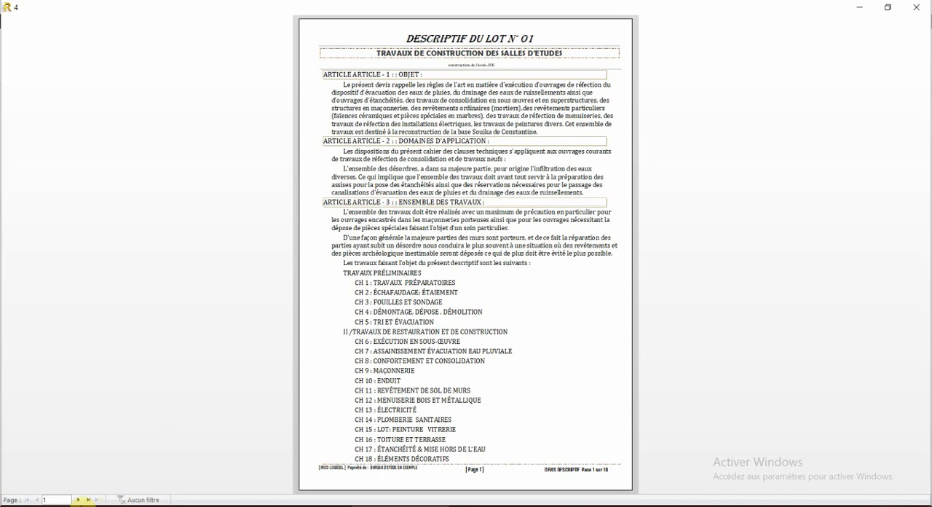
left_click(78, 500)
left_click(77, 501)
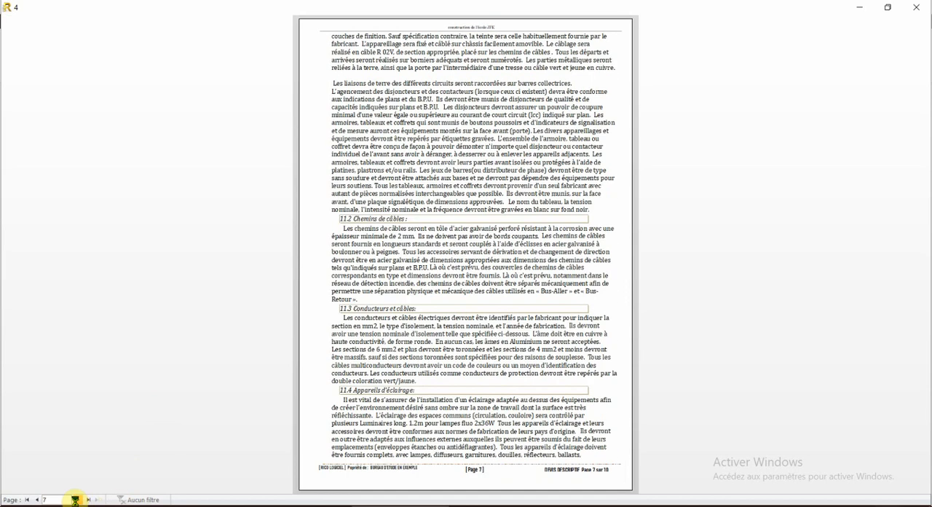
left_click(77, 500)
left_click(916, 8)
Step: Enter the BPU et Devis printing form, examine the base offer's BPU for LOT 01 up to page 3, and close the report
left_click(606, 311)
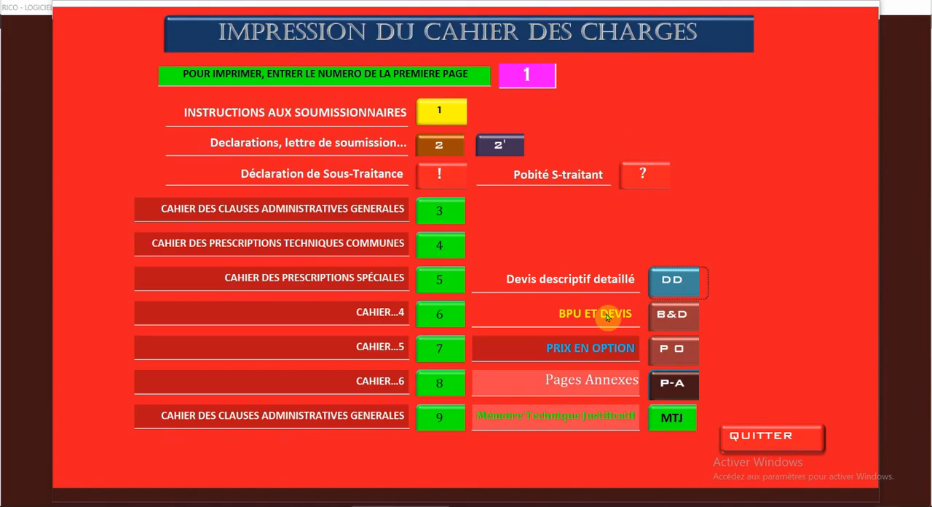
left_click(676, 313)
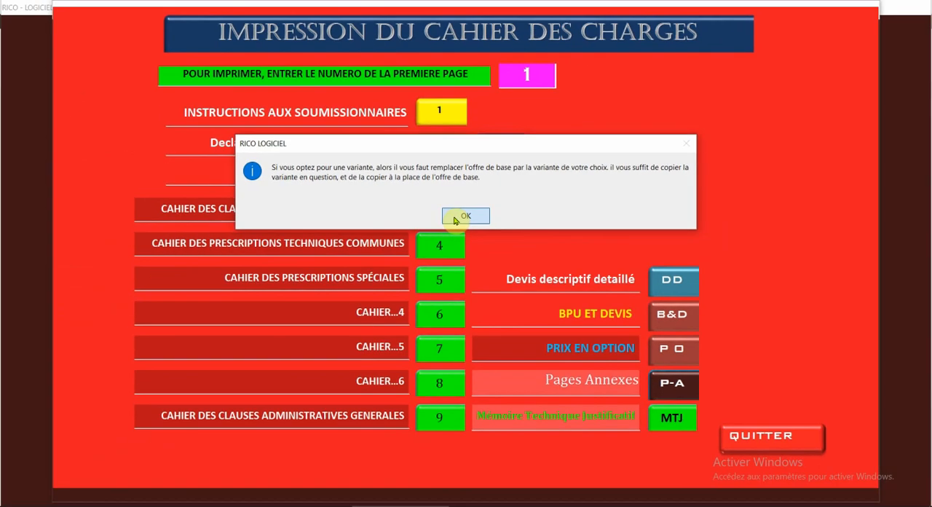
left_click(454, 217)
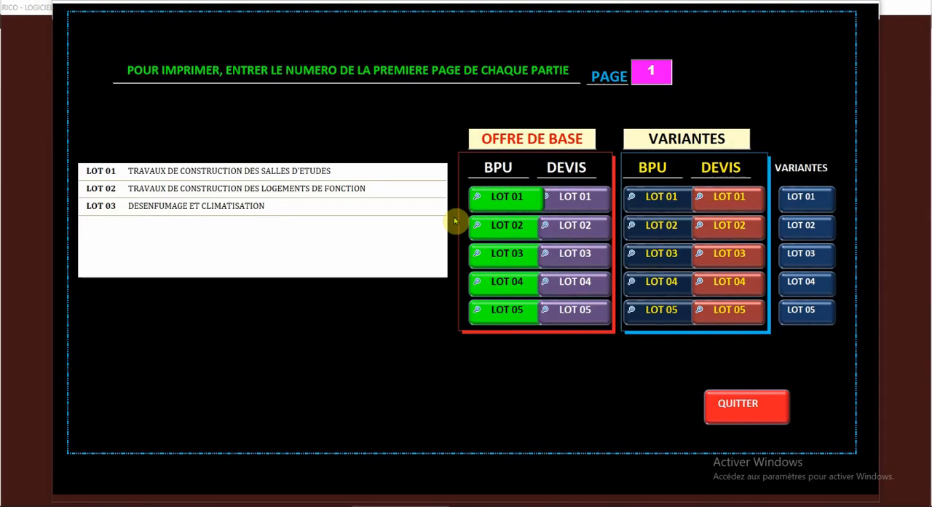
left_click(499, 204)
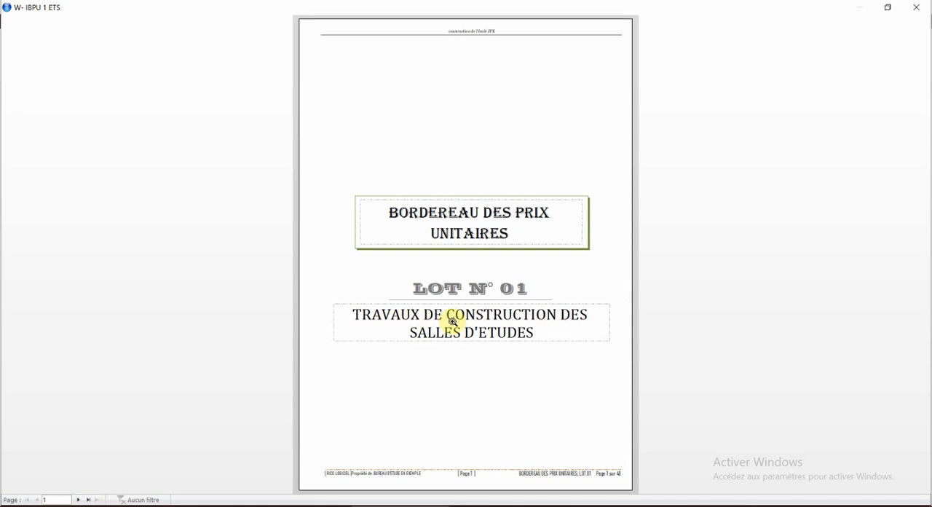
left_click(79, 500)
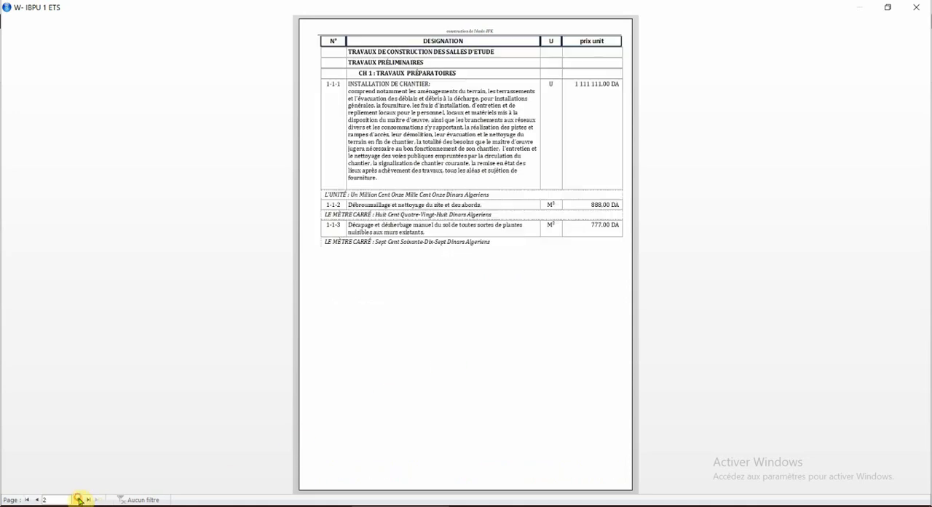
left_click(79, 499)
left_click(481, 168)
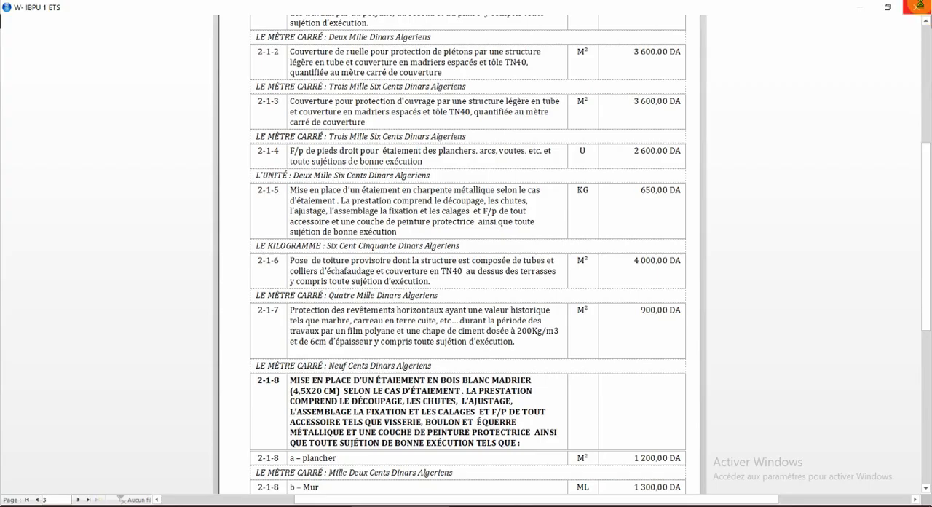
left_click(918, 6)
Step: Examine the base offer's Devis for LOT 01 through to the totals on its last page, and close it
left_click(564, 199)
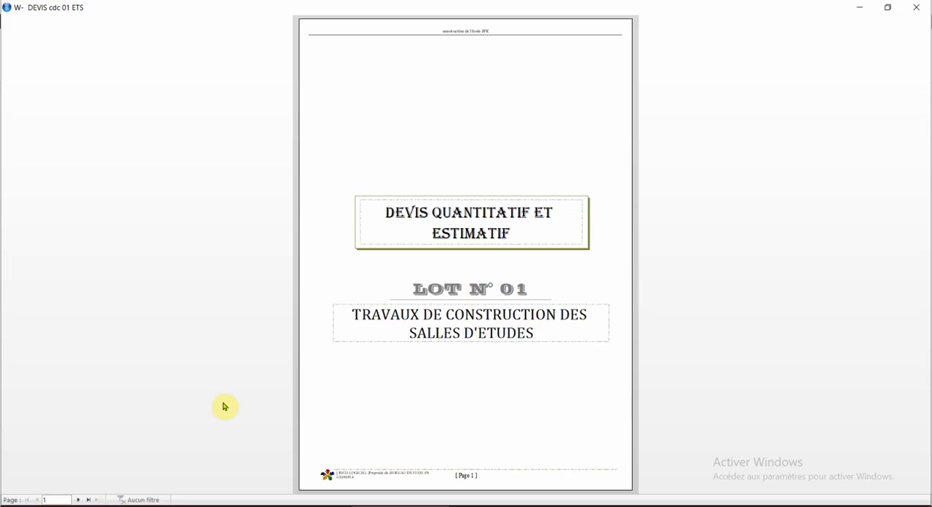
left_click(78, 499)
left_click(79, 499)
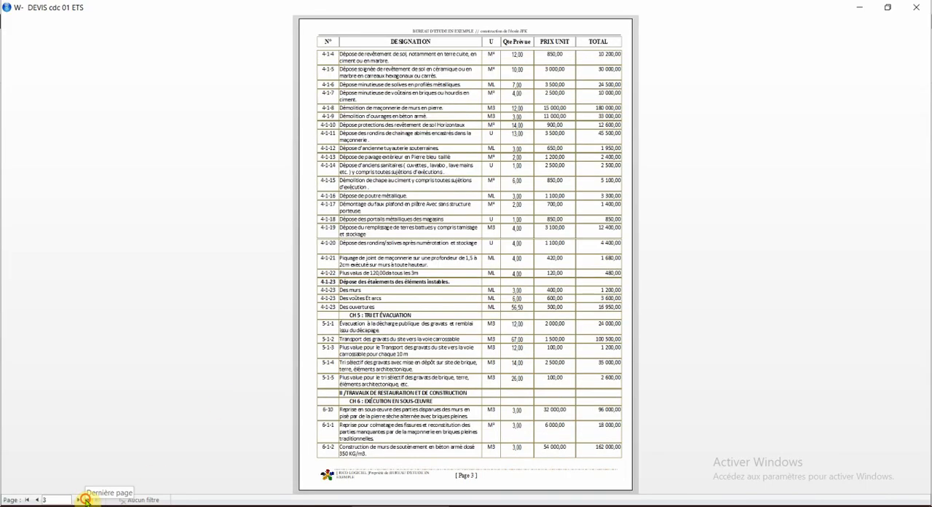
left_click(537, 211)
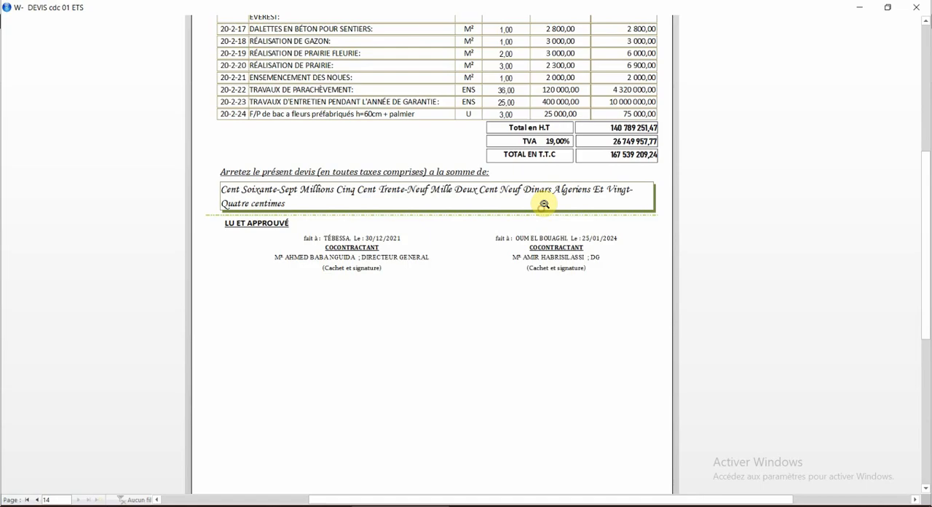
left_click(917, 7)
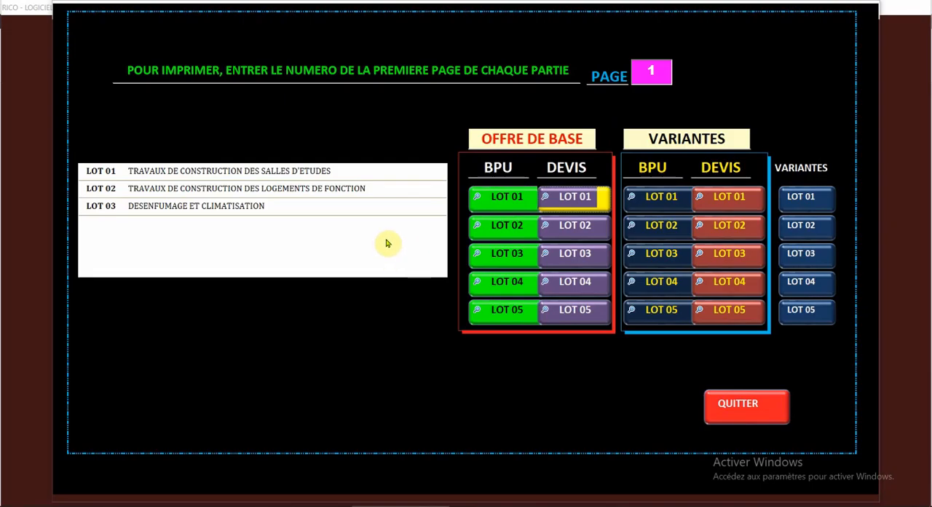
Step: Examine the unit prices on pages 2 and 3 of the base offer's BPU for LOT 03, and close it
left_click(489, 255)
left_click(79, 500)
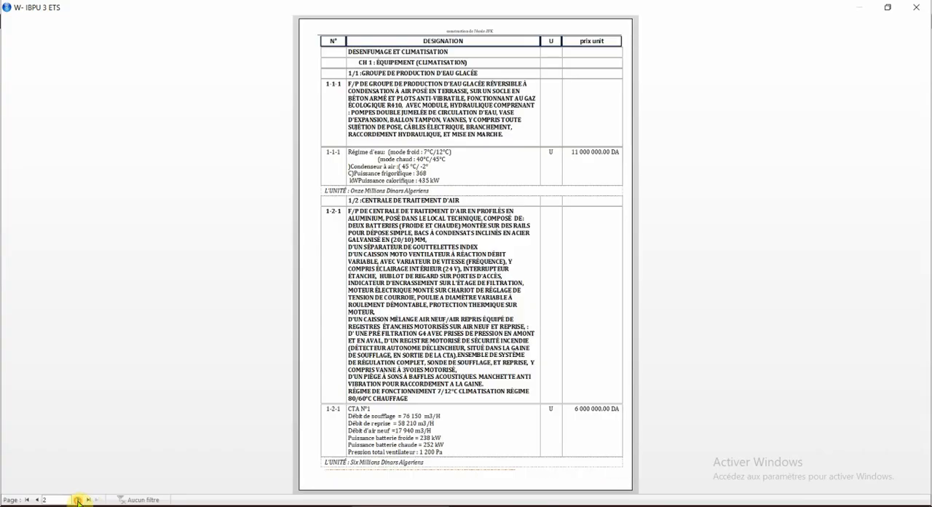
left_click(499, 353)
scroll(537, 232, "up", 3)
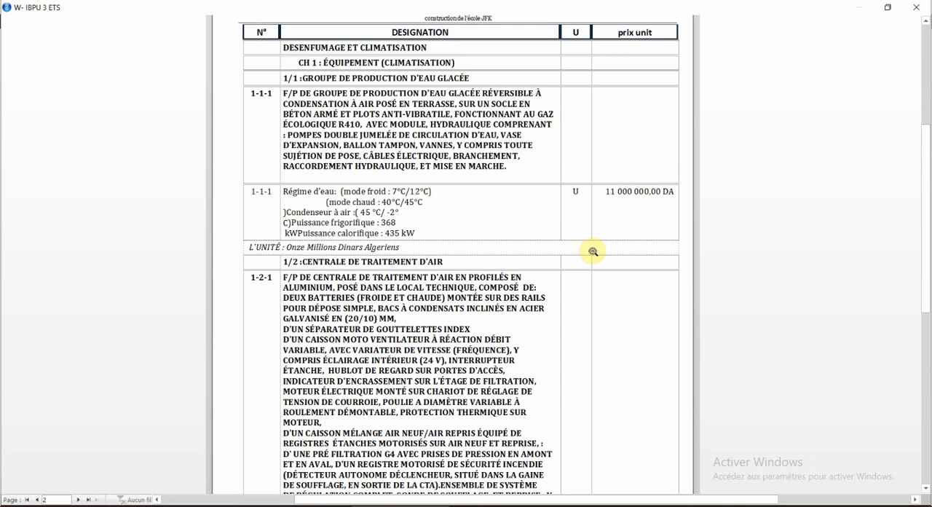
left_click(79, 500)
left_click(464, 395)
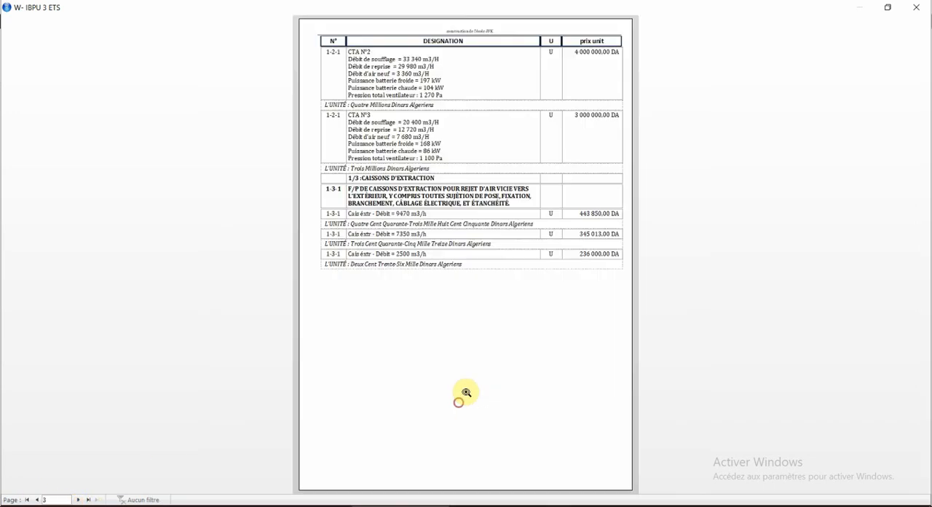
left_click(442, 288)
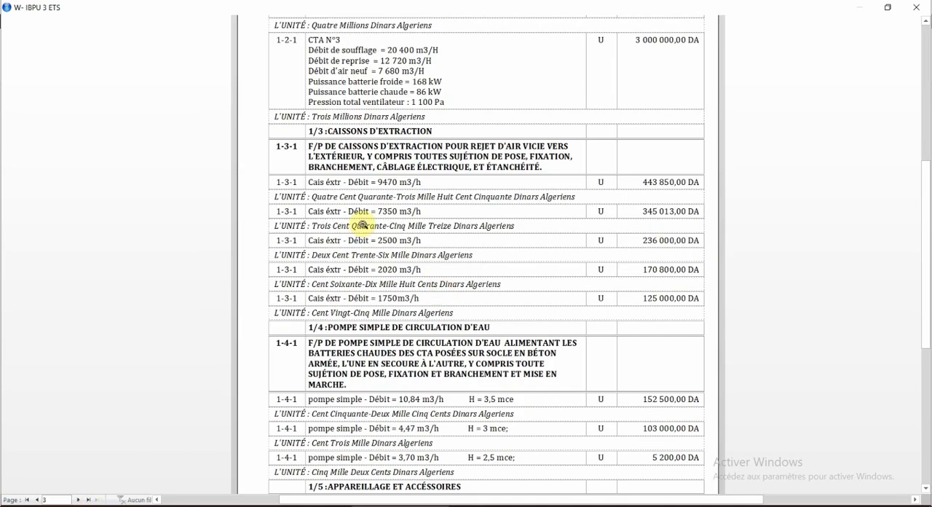
left_click(915, 7)
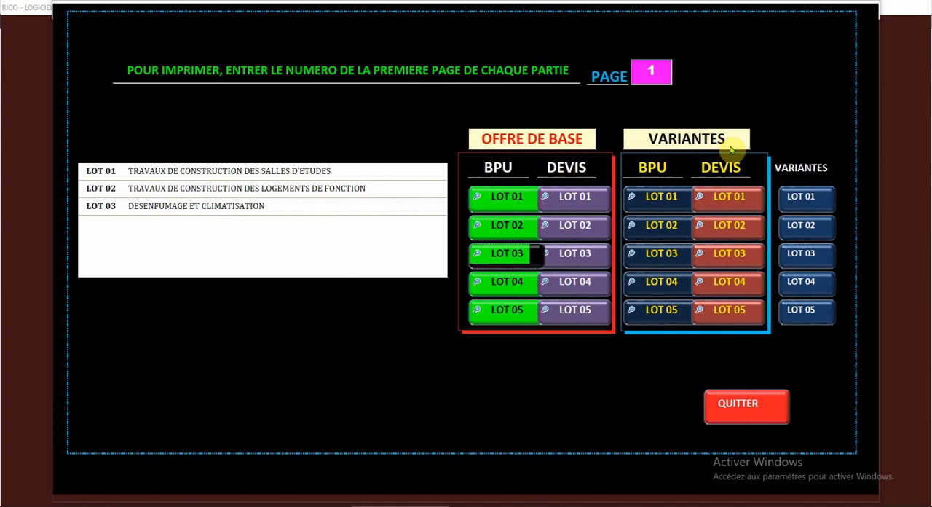
Step: Examine the base offer's Devis for LOT 03 through to the totals on its last page, and close it
left_click(579, 254)
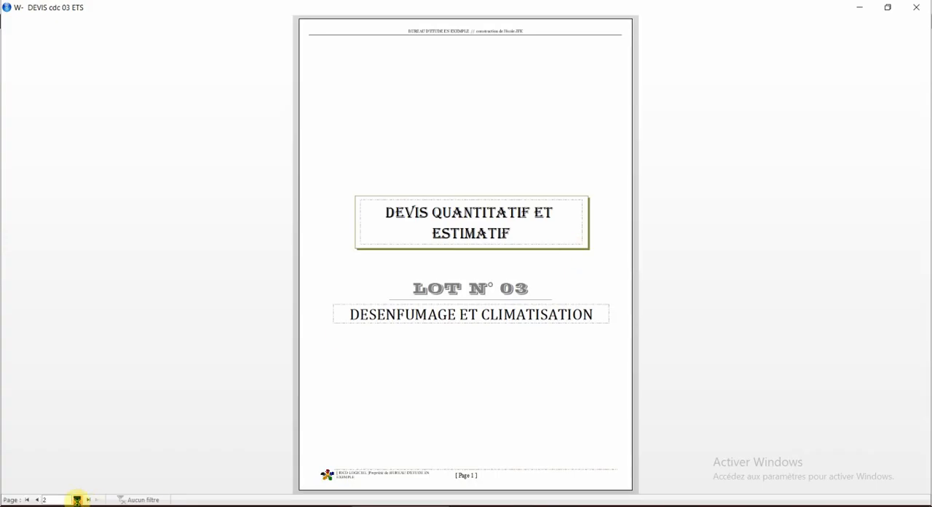
left_click(76, 499)
left_click(76, 499)
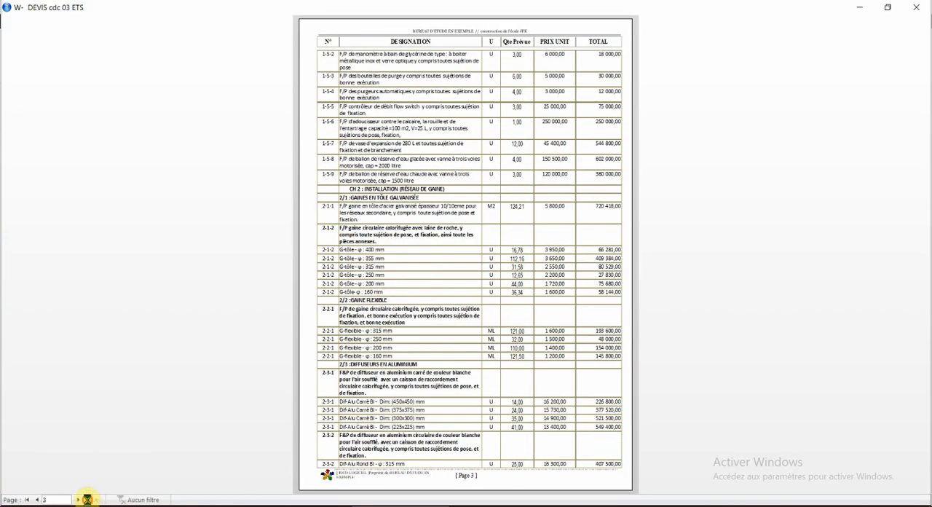
left_click(87, 499)
left_click(469, 215)
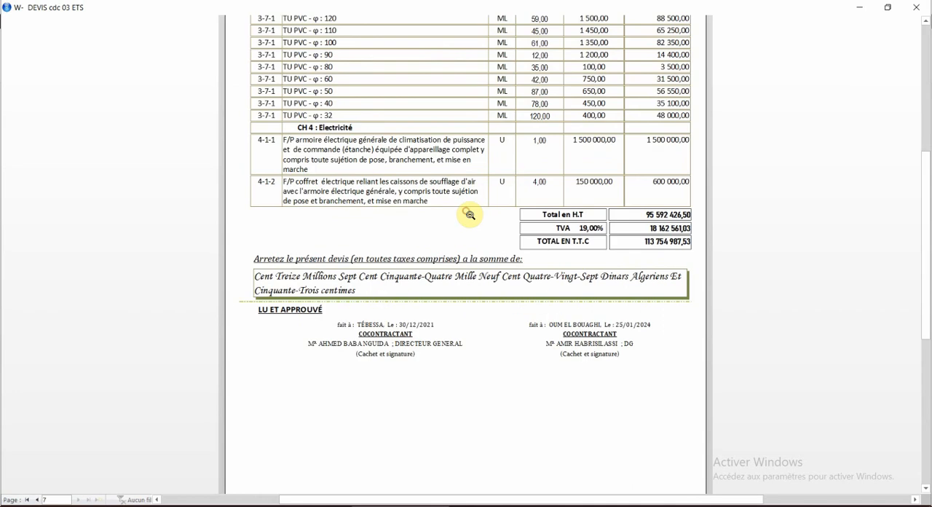
scroll(470, 215, "up", 1)
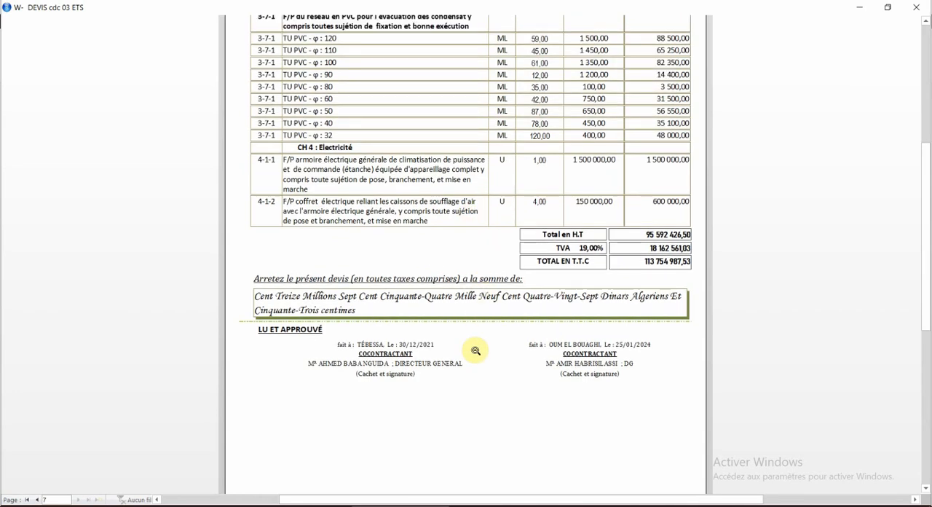
left_click(916, 7)
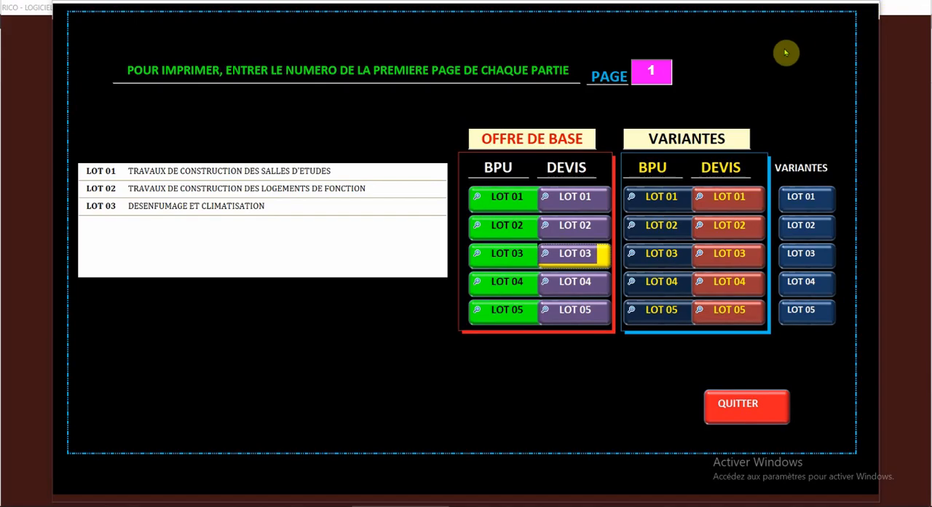
Step: Open the variants' BPU for LOT 01 and examine the unit prices on page 3 and from page 28 to page 36
left_click(651, 198)
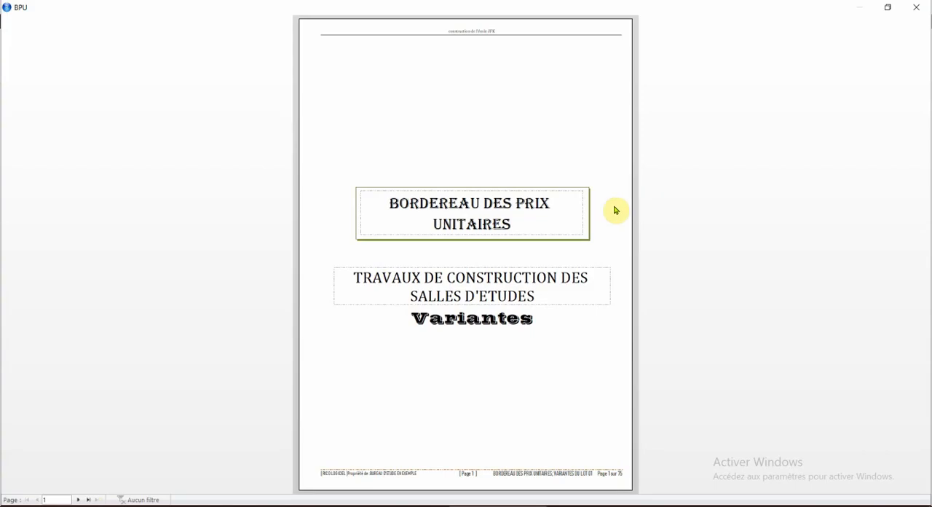
left_click(78, 499)
left_click(78, 499)
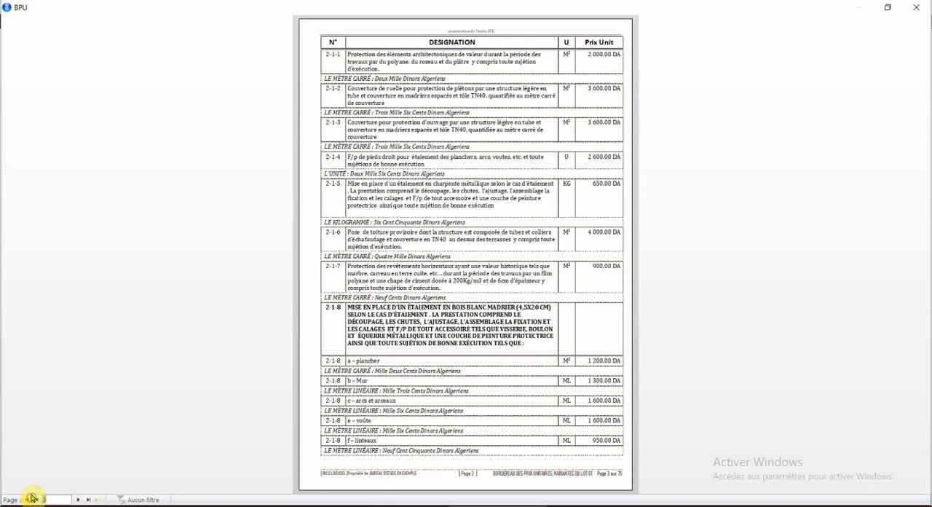
key("Return")
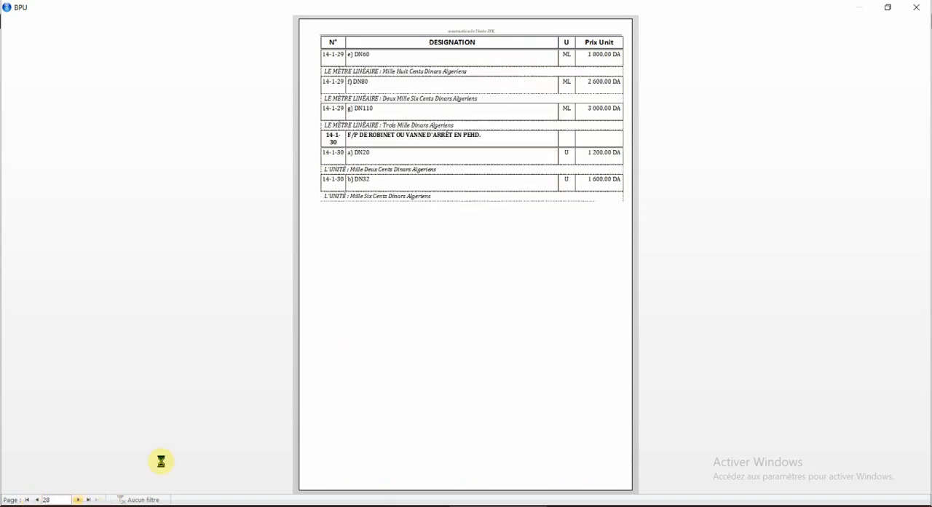
left_click(47, 500)
left_click(77, 500)
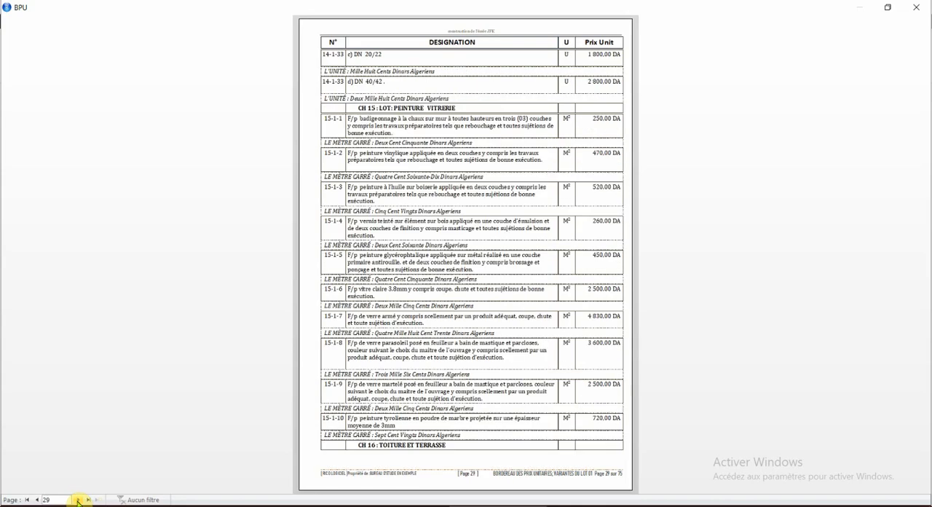
left_click(79, 499)
left_click(79, 499)
left_click(78, 499)
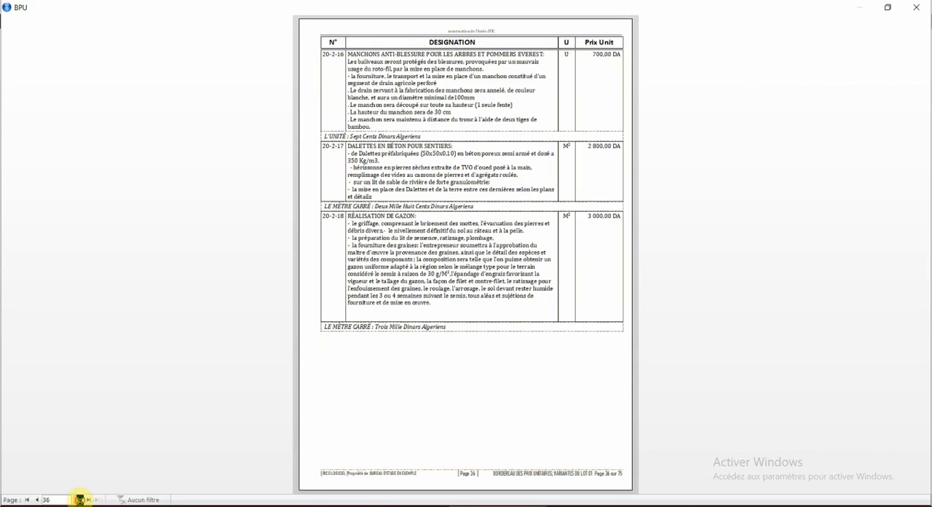
Step: Examine the signature page ending variant 1 and the first page of variant 2 in the LOT 01 BPU, and close it
left_click(78, 499)
left_click(79, 499)
left_click(37, 499)
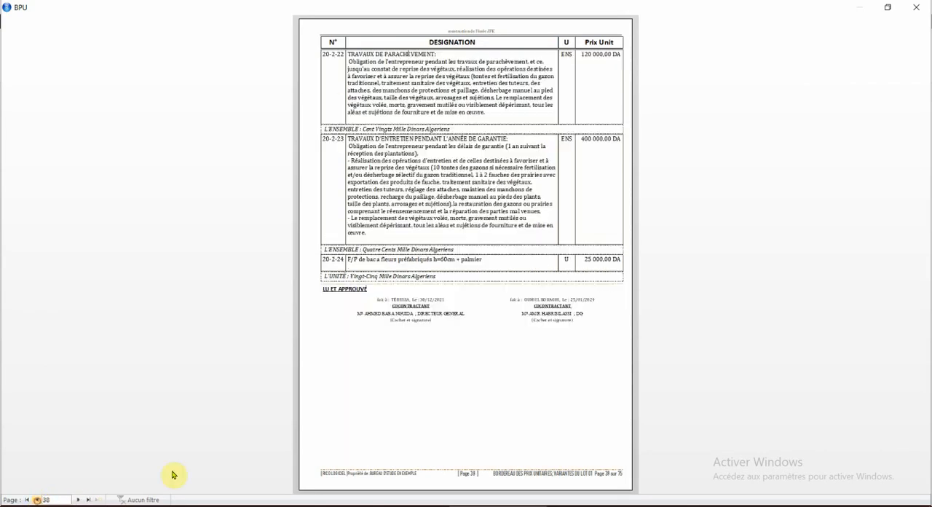
left_click(475, 322)
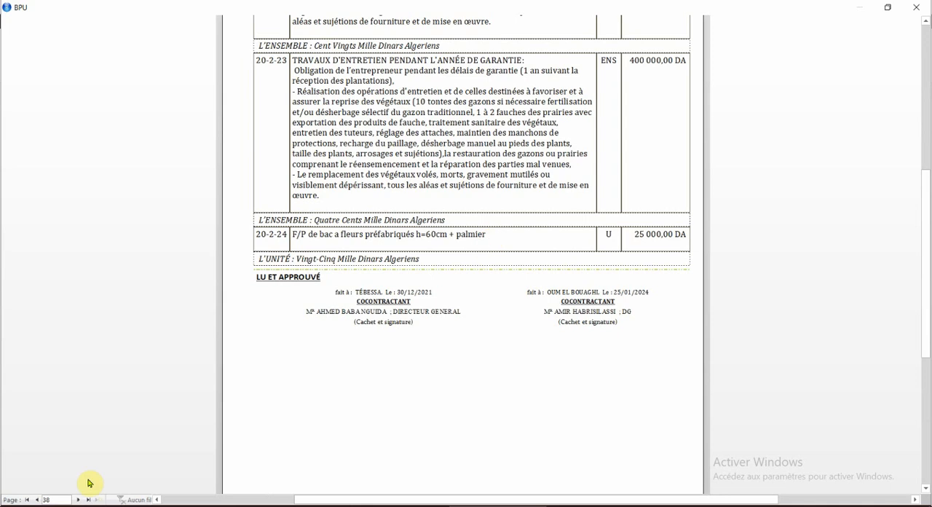
left_click(78, 499)
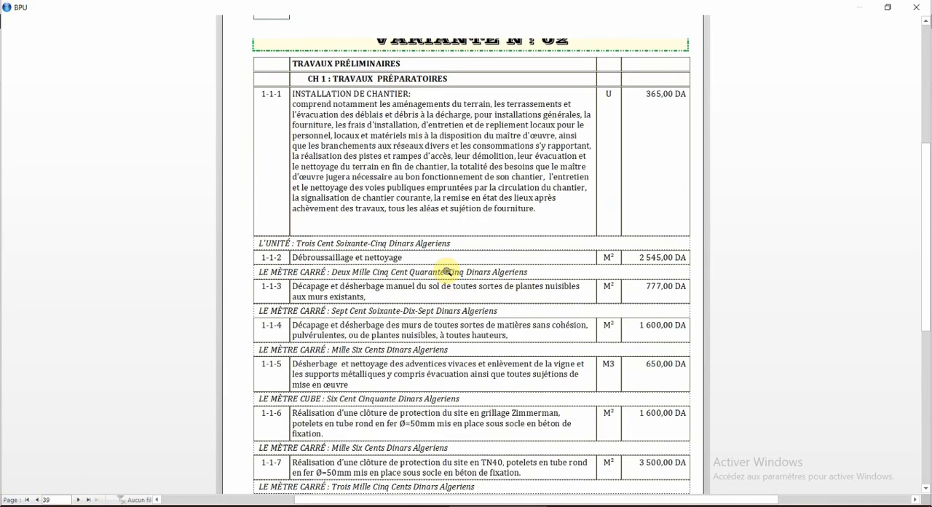
scroll(447, 257, "up", 2)
left_click(921, 9)
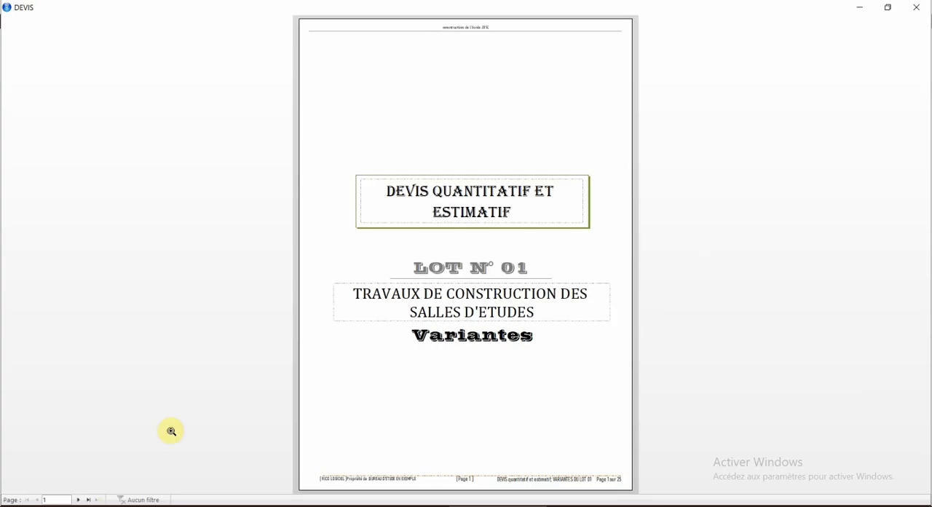
Step: Examine the opening pages of variant 1 and variant 2, pages 2 and 14, in the variants' Devis for LOT 01
left_click(79, 501)
left_click(475, 134)
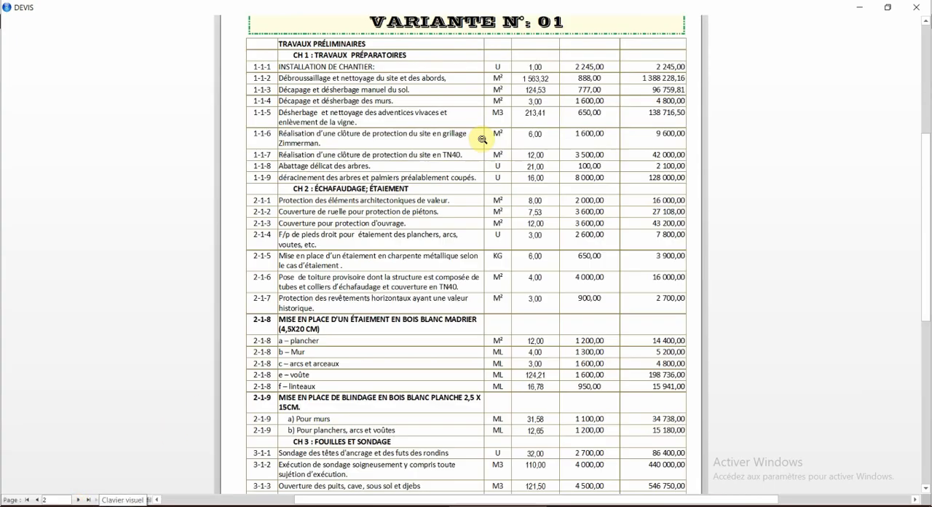
scroll(397, 205, "up", 3)
left_click_drag(55, 500, 36, 500)
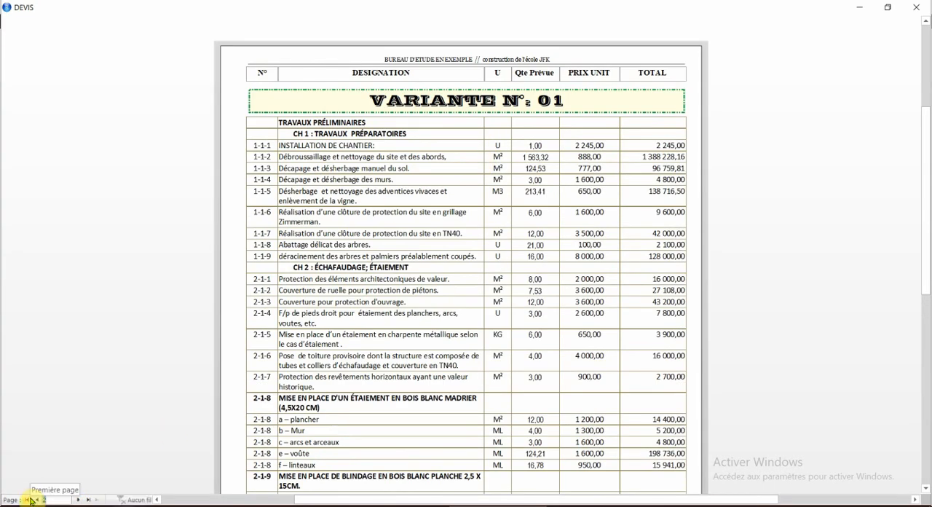
type("14")
key("Return")
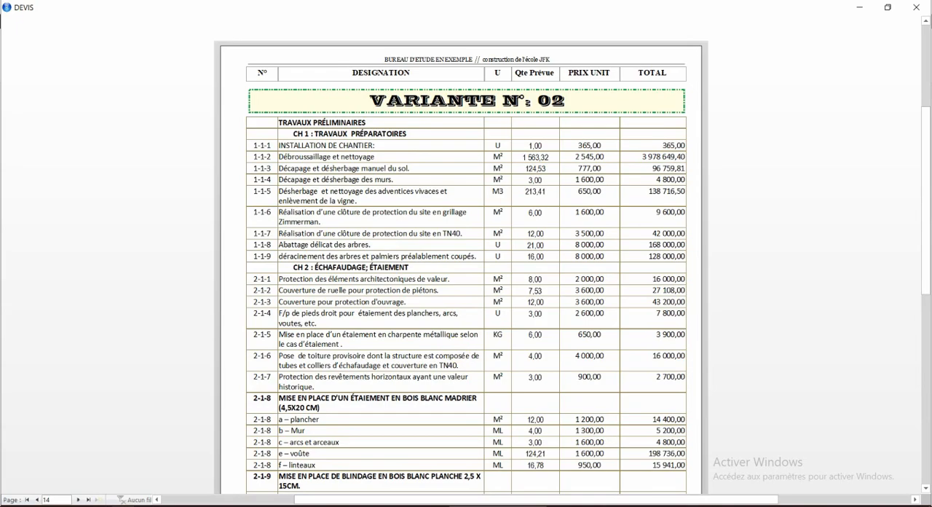
Step: Examine the totals of variant 1 on page 13 and variant 2 on page 25 of the Devis, and close it
left_click(37, 499)
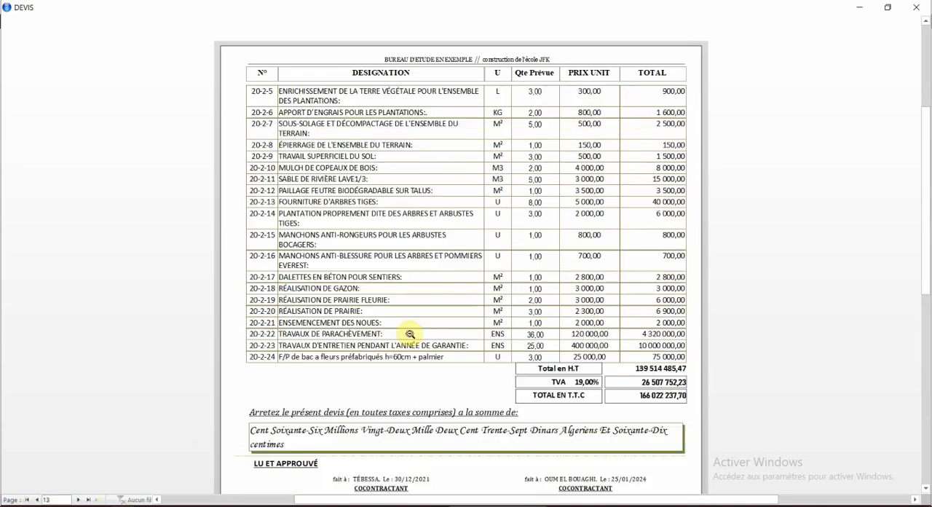
scroll(412, 379, "down", 1)
left_click(484, 284)
left_click(76, 500)
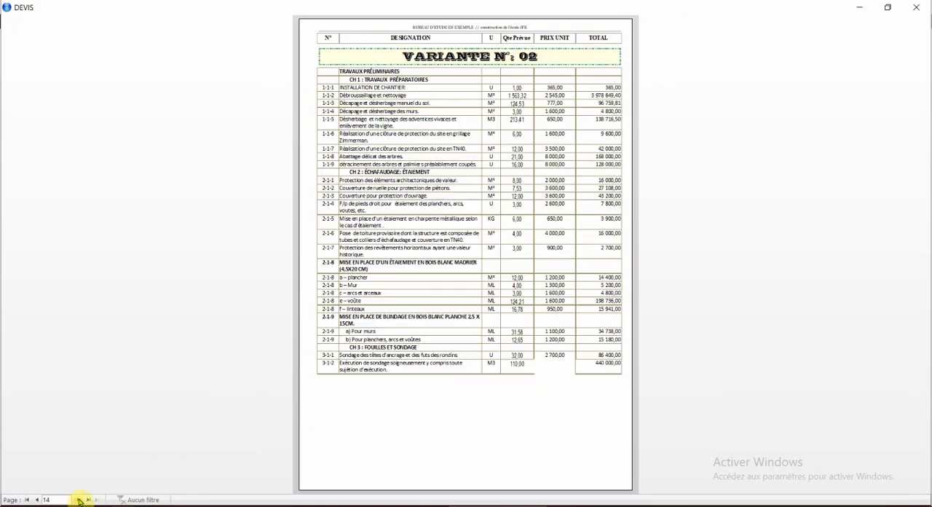
left_click(489, 316)
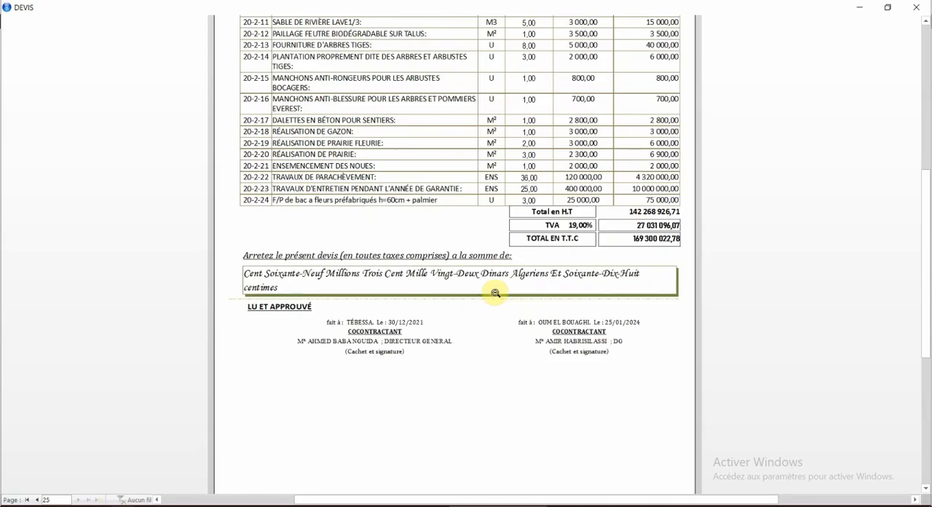
scroll(495, 290, "up", 3)
left_click(916, 7)
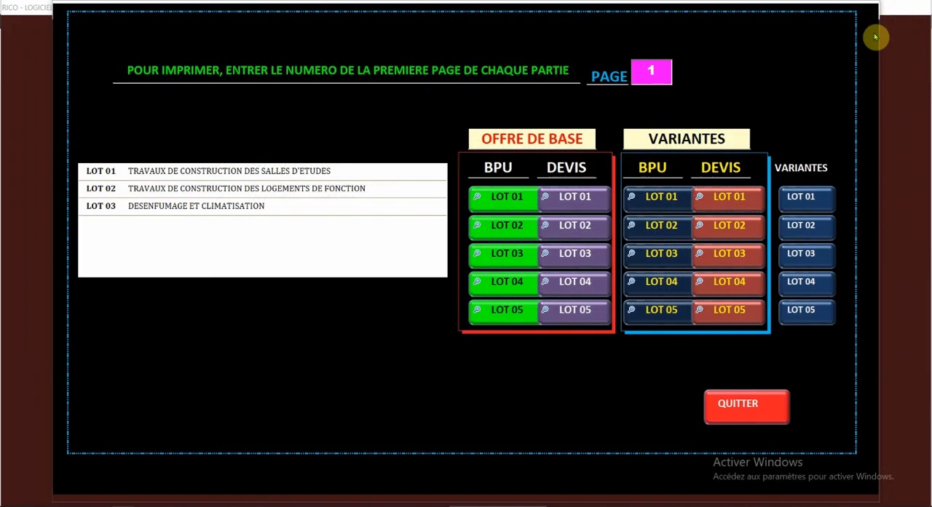
Step: Open the variants table for LOT 01 and examine the prices down to where variant 1 ends and variant 2 begins
left_click(801, 198)
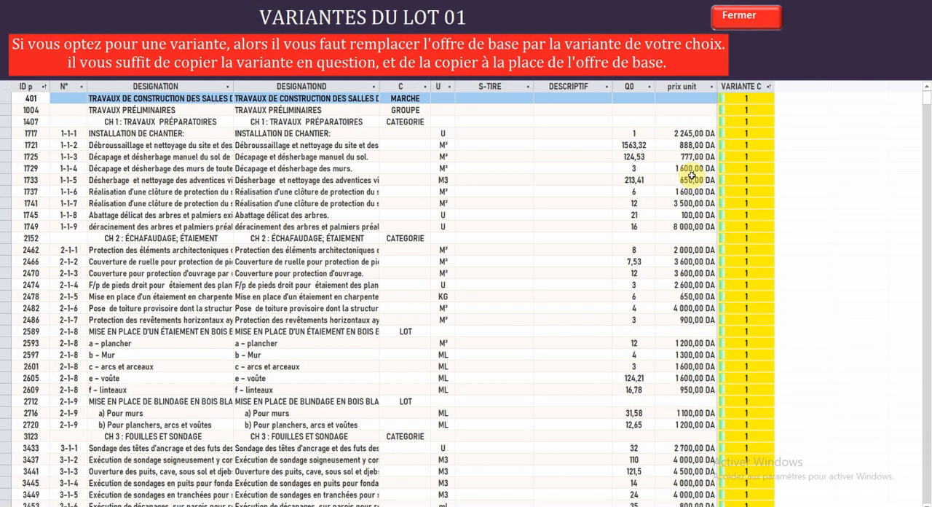
left_click(693, 180)
scroll(699, 175, "down", 18)
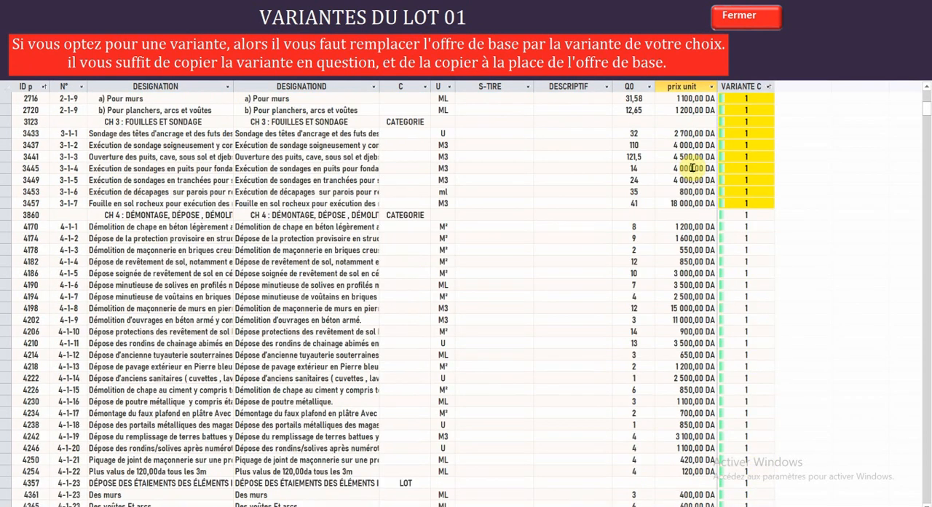
left_click_drag(927, 128, 927, 290)
left_click(742, 248)
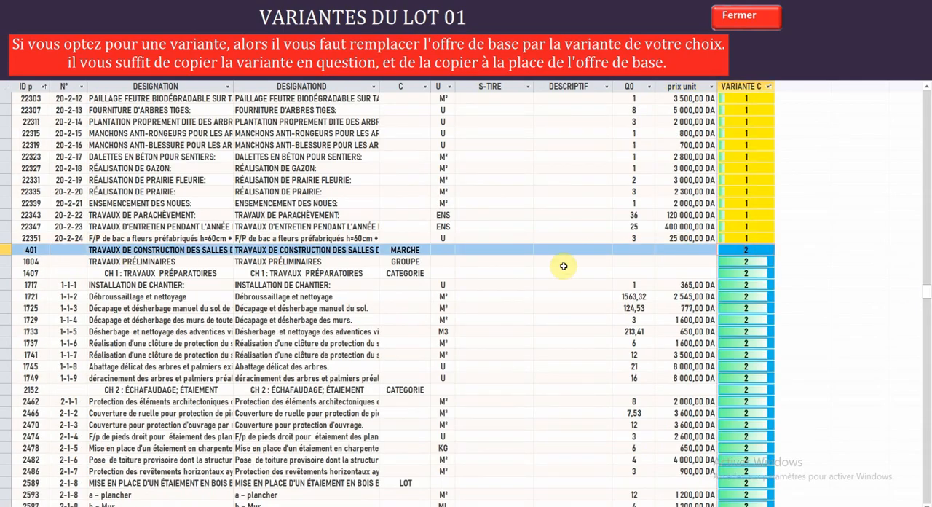
Step: Select the rows of variant 1 up to item 20-2-24, select the opening rows of variant 2, and close the table
left_click(679, 228)
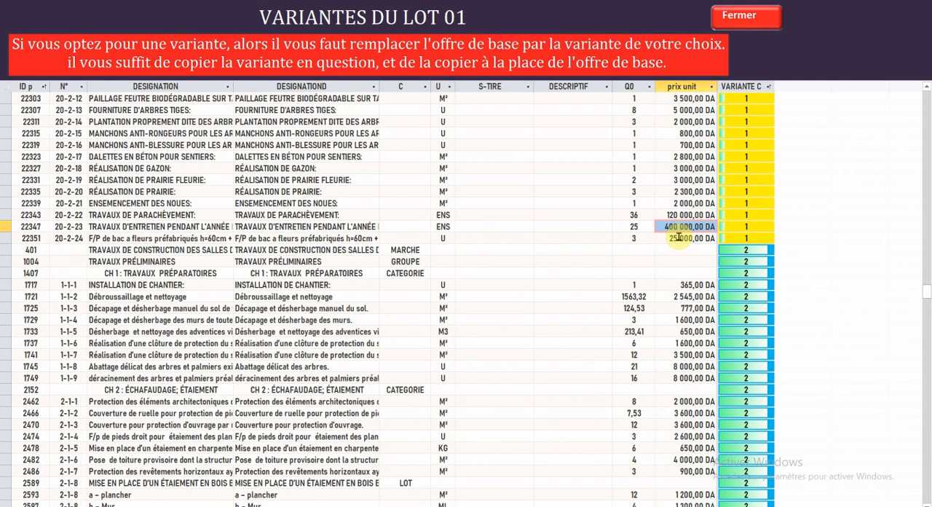
double_click(679, 236)
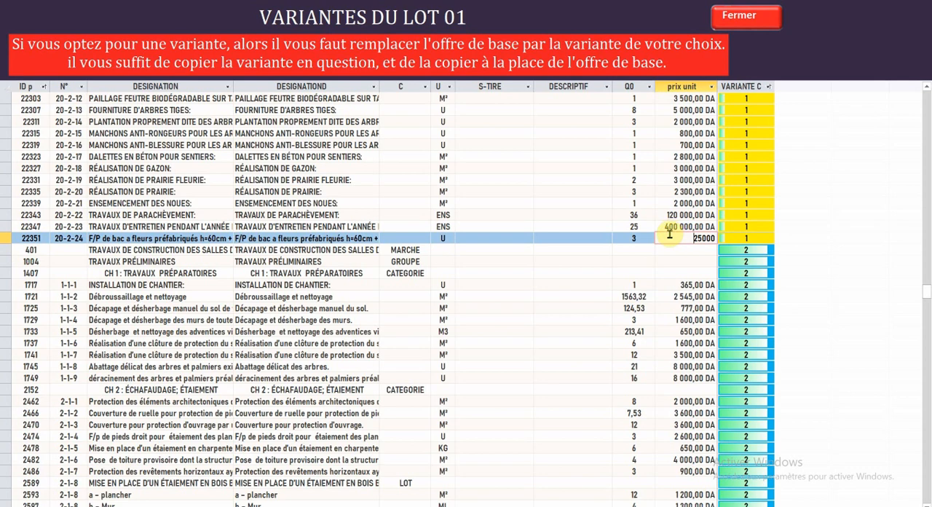
left_click_drag(668, 235, 29, 8)
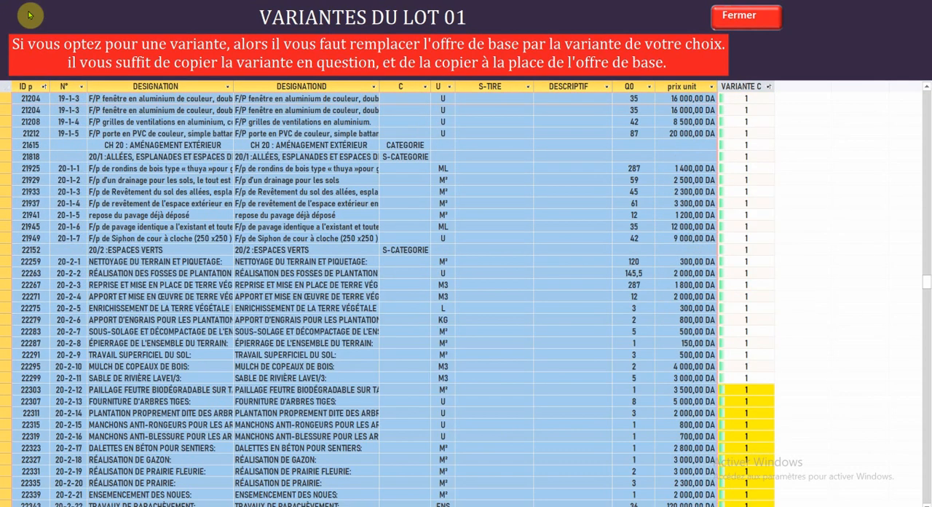
scroll(397, 285, "down", 7)
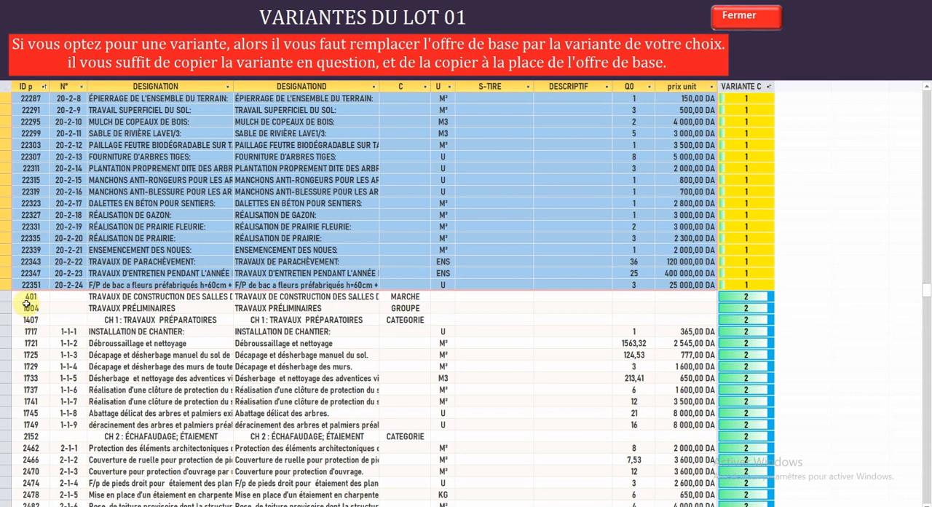
left_click(27, 288)
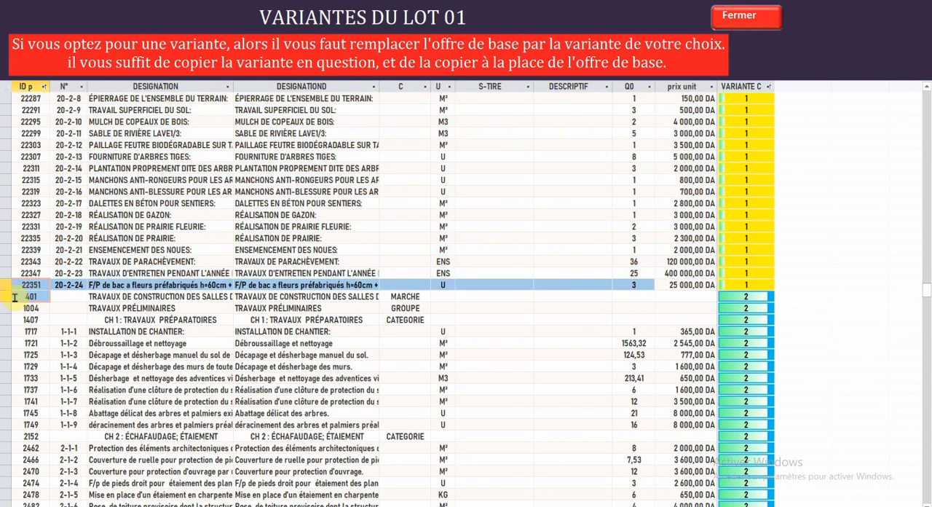
left_click_drag(14, 297, 10, 453)
scroll(236, 320, "down", 10)
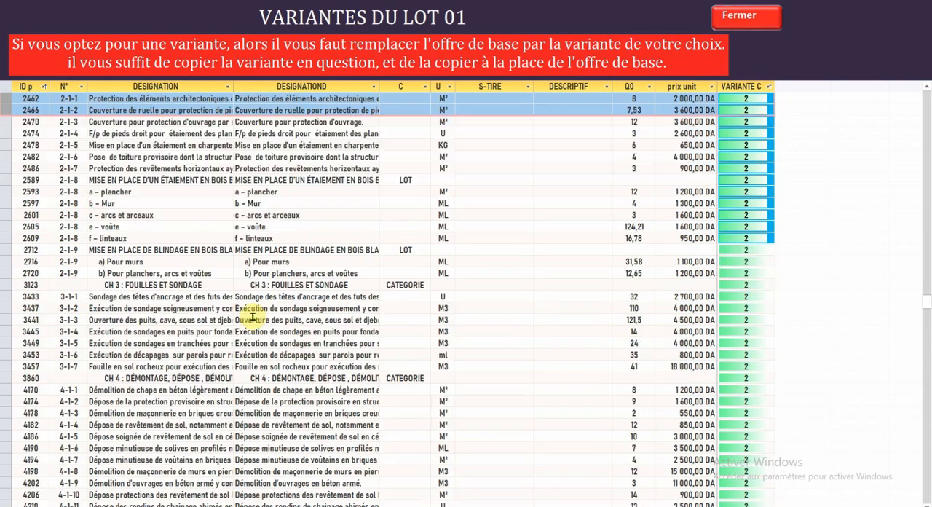
left_click(750, 23)
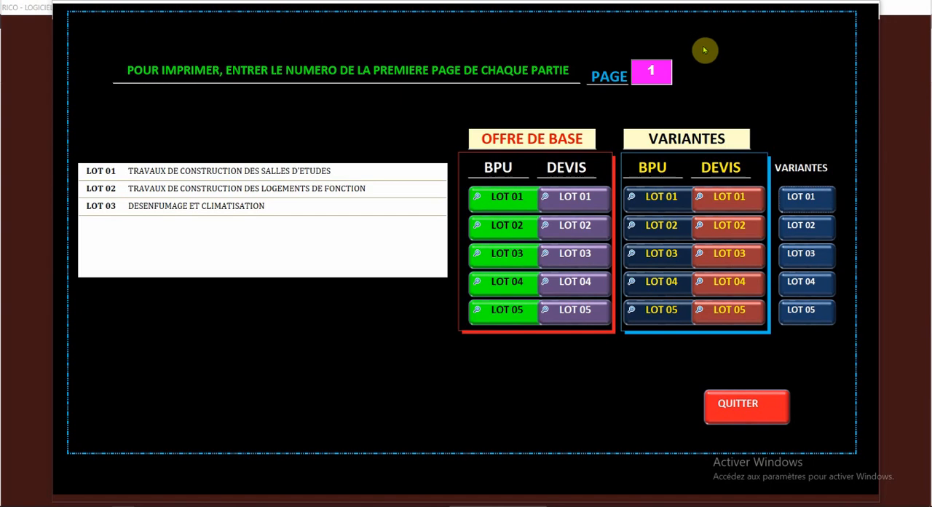
Step: Leave the BPU and Devis printing form, the cahier des charges printing form and the Soumissionnaire menu
left_click(738, 404)
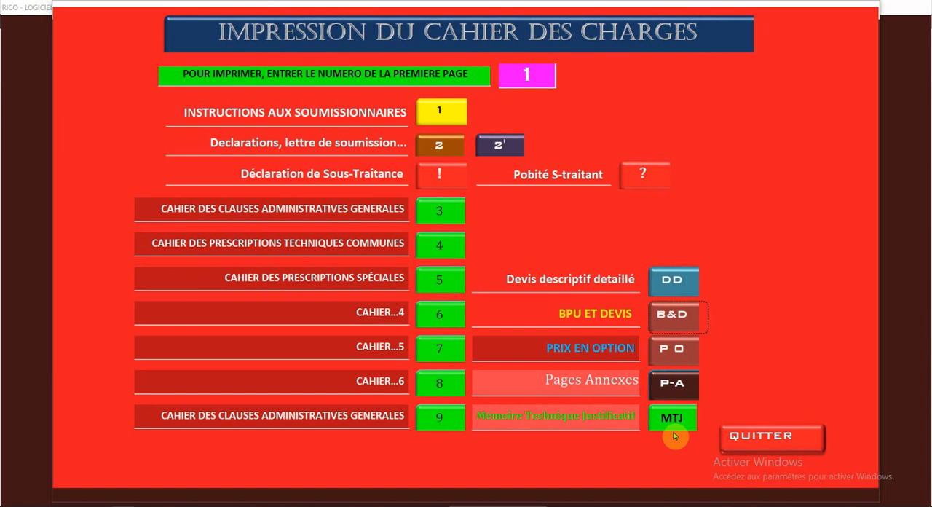
left_click(750, 441)
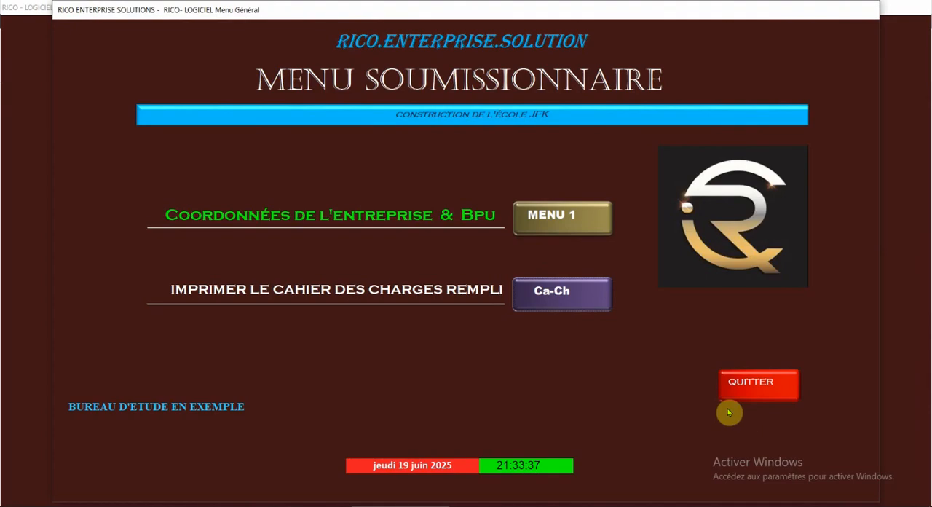
left_click(731, 386)
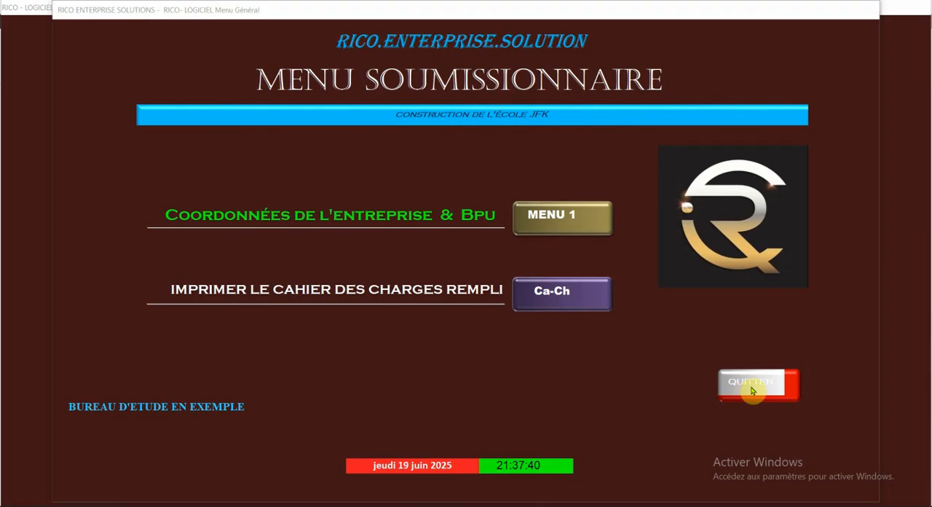
left_click(732, 383)
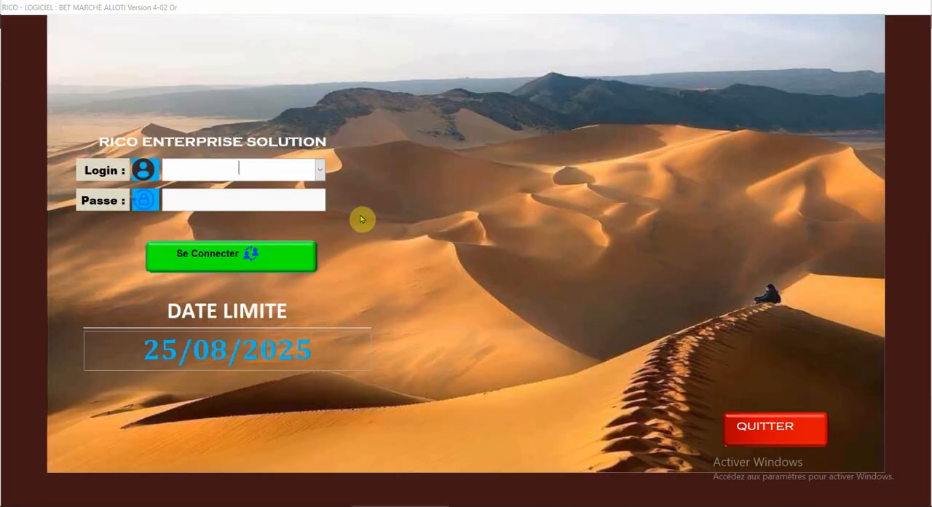
Step: Sign in with the BOSS login and the account password, and enter the Entreprise Marché Alloti module
left_click(320, 169)
left_click(298, 185)
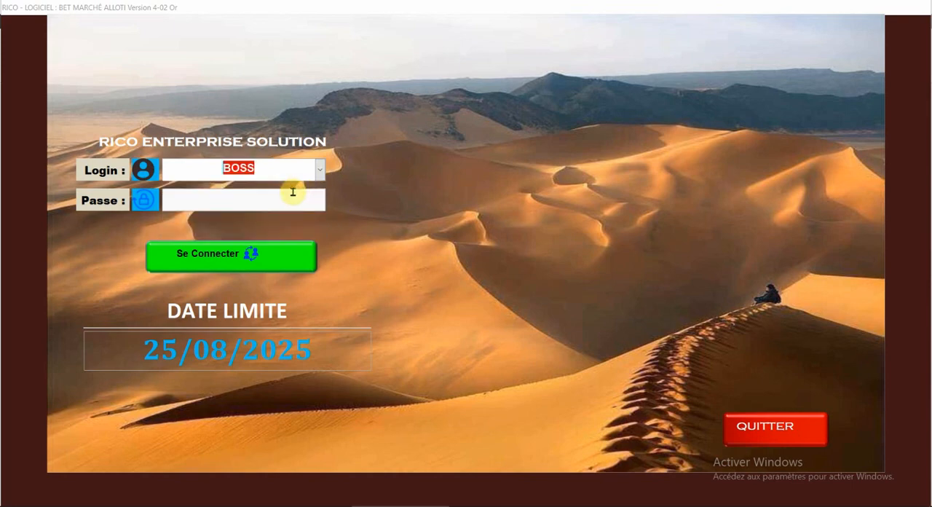
left_click(267, 197)
left_click(198, 162)
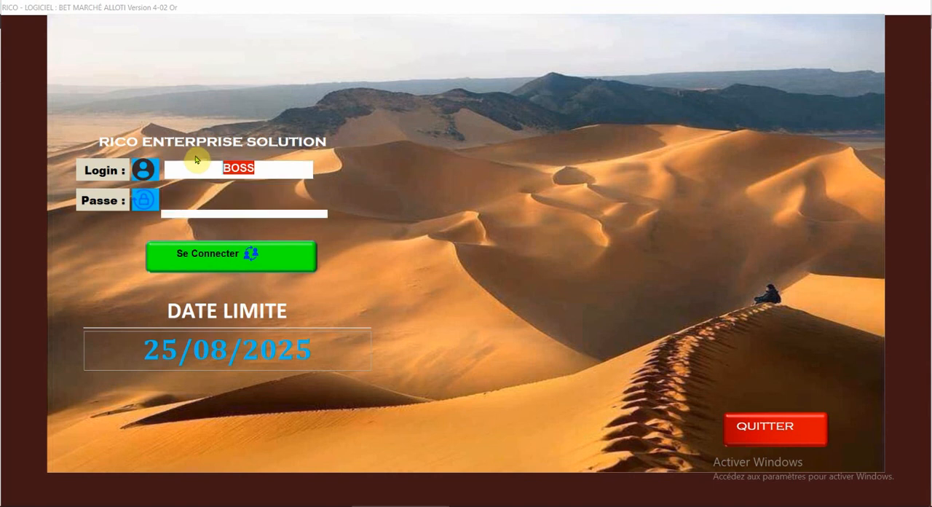
left_click(233, 196)
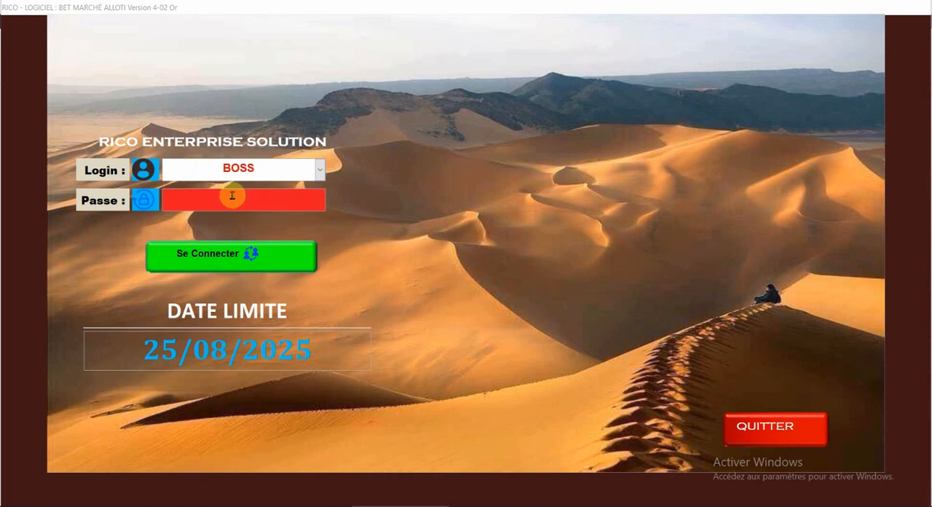
type("****")
left_click(241, 267)
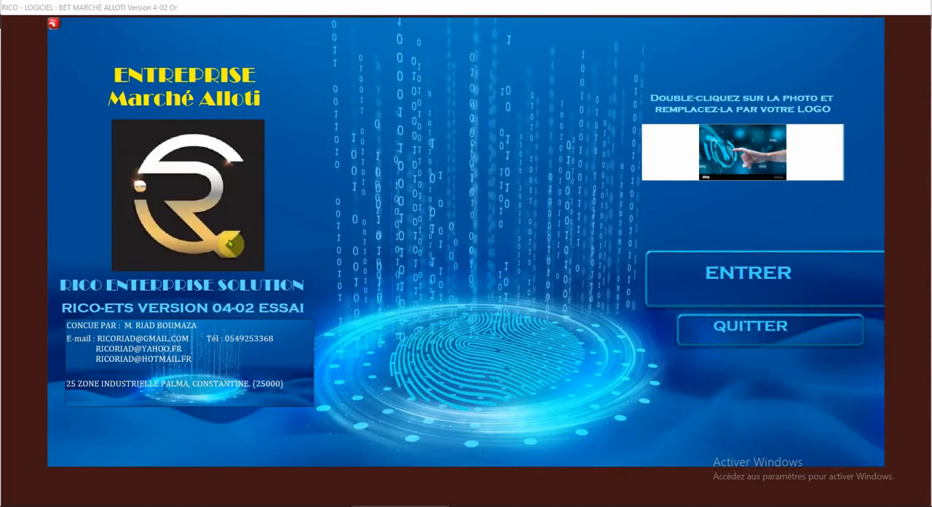
left_click(720, 274)
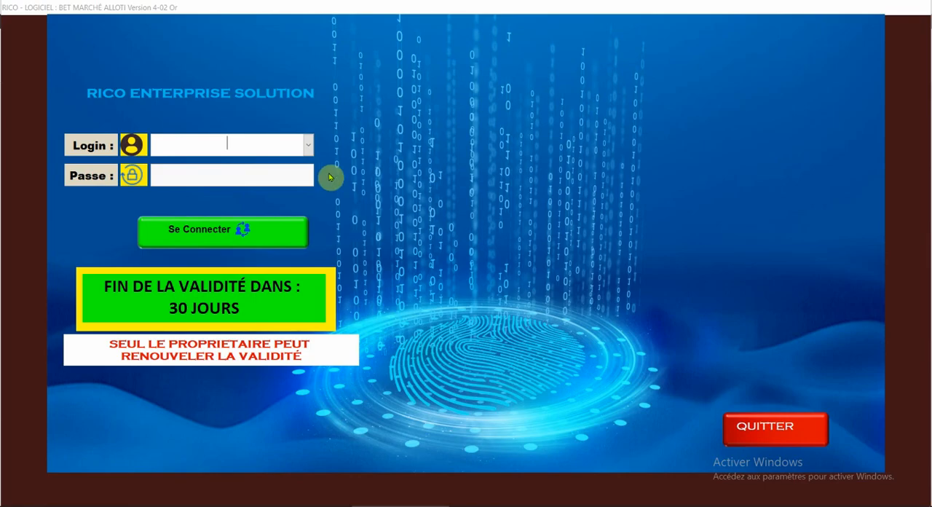
Step: Sign in to the BET Marché Alloti software with the BOSS login and the account password
left_click(309, 147)
left_click(291, 161)
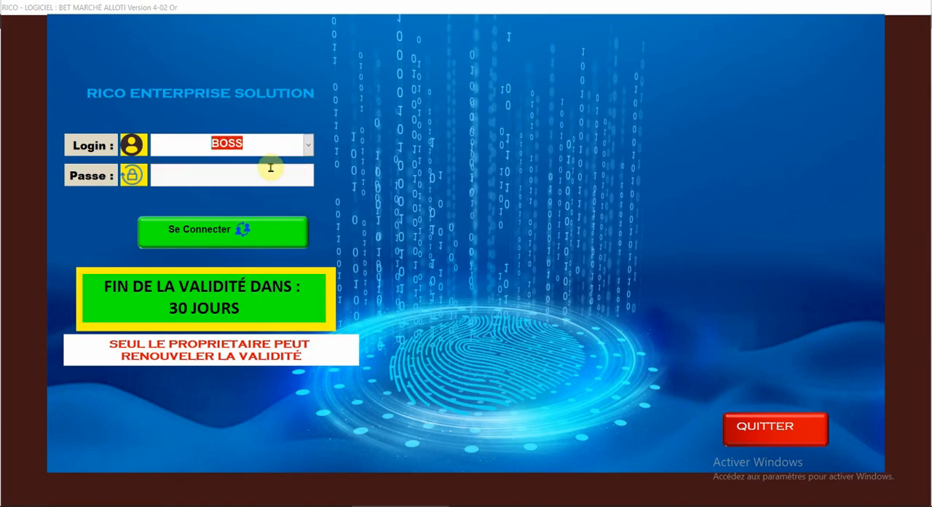
left_click(270, 168)
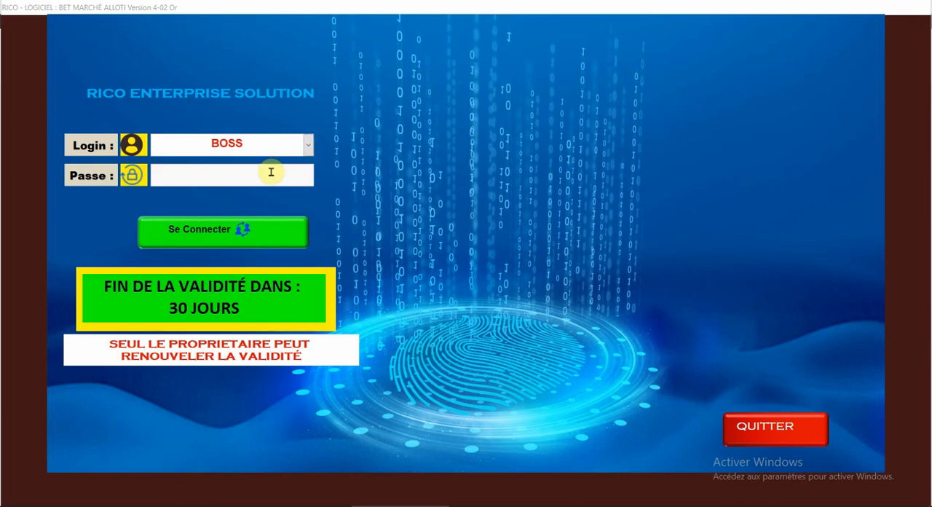
left_click(211, 231)
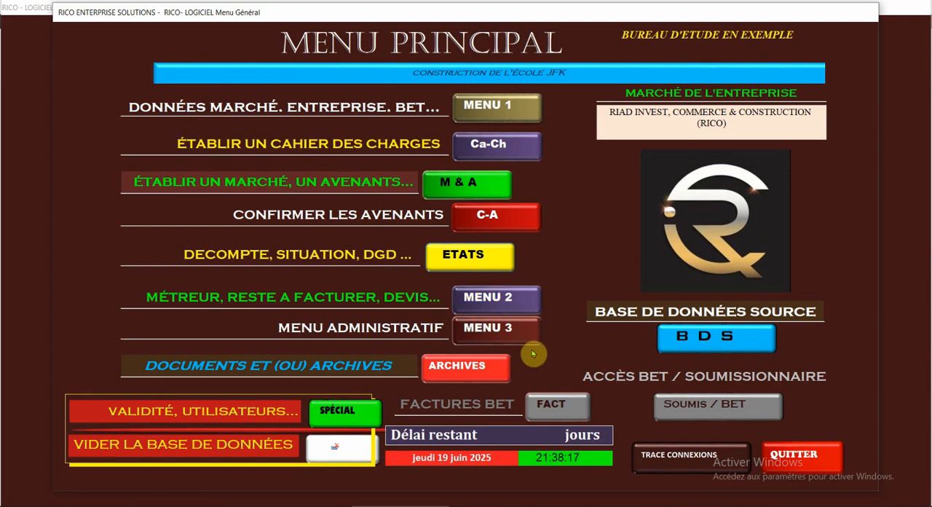
Step: Change the software's gestionnaire to BET in the BET / Soumissionnaire access form and confirm the change
left_click(695, 412)
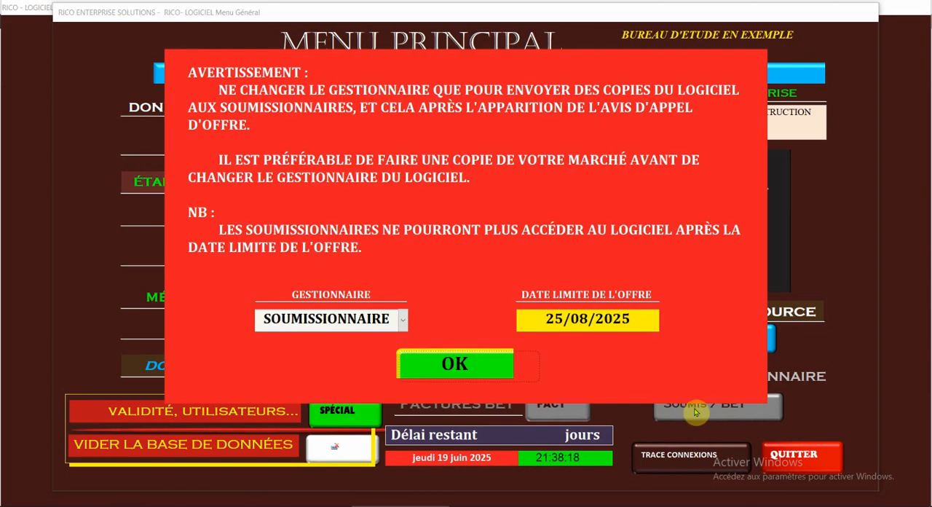
left_click(402, 321)
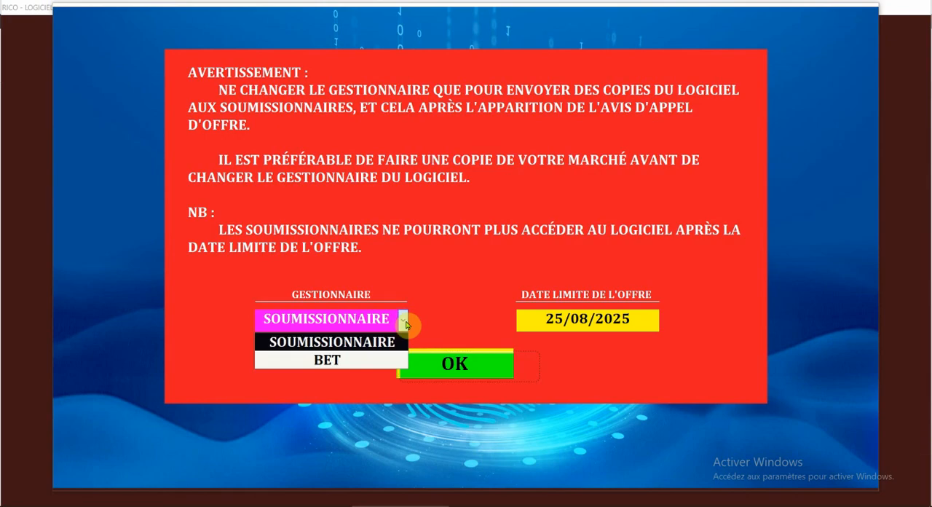
left_click(354, 358)
left_click(437, 363)
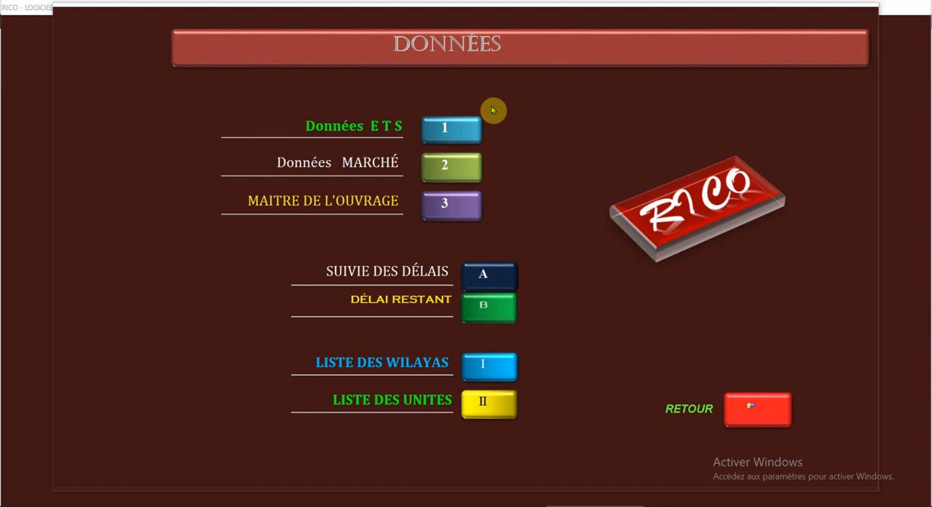
Step: View the Données MARCHÉ form, highlight the execution period written in words, and return to the main menu
left_click(442, 168)
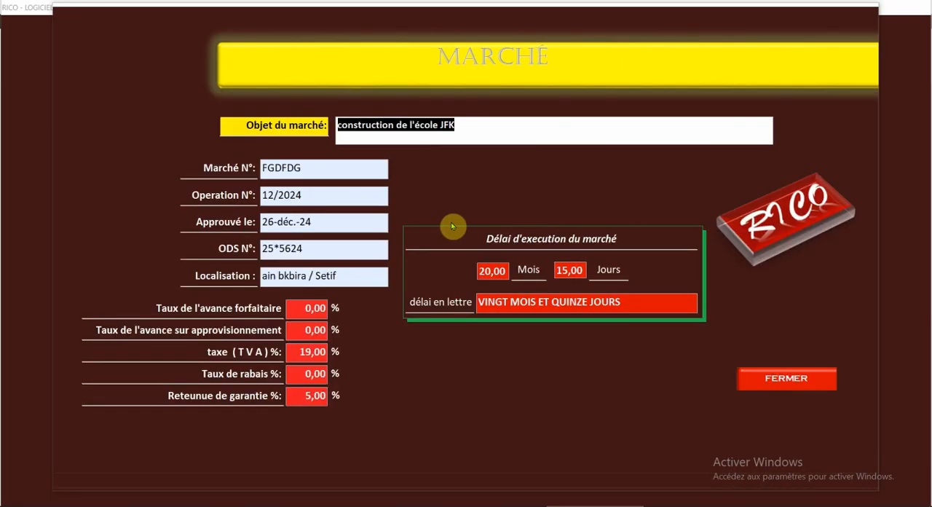
left_click_drag(494, 302, 458, 318)
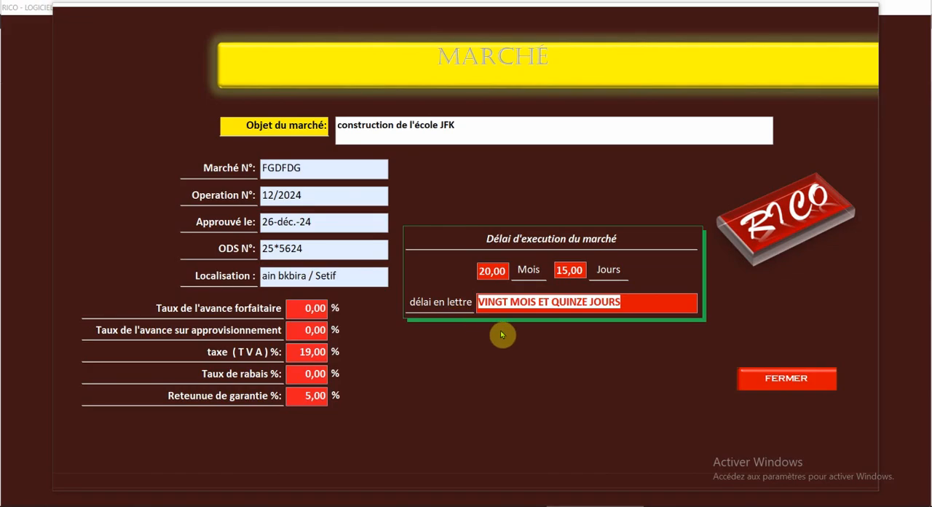
left_click(773, 378)
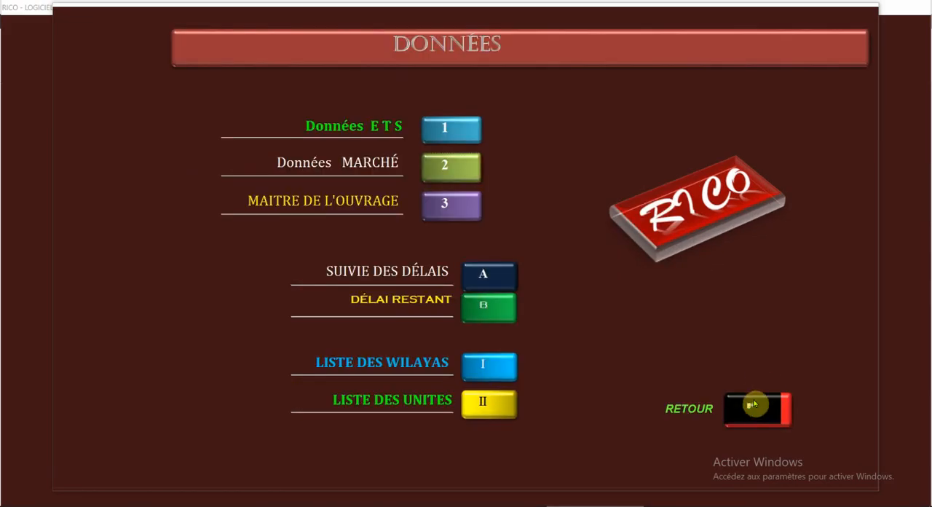
left_click(755, 409)
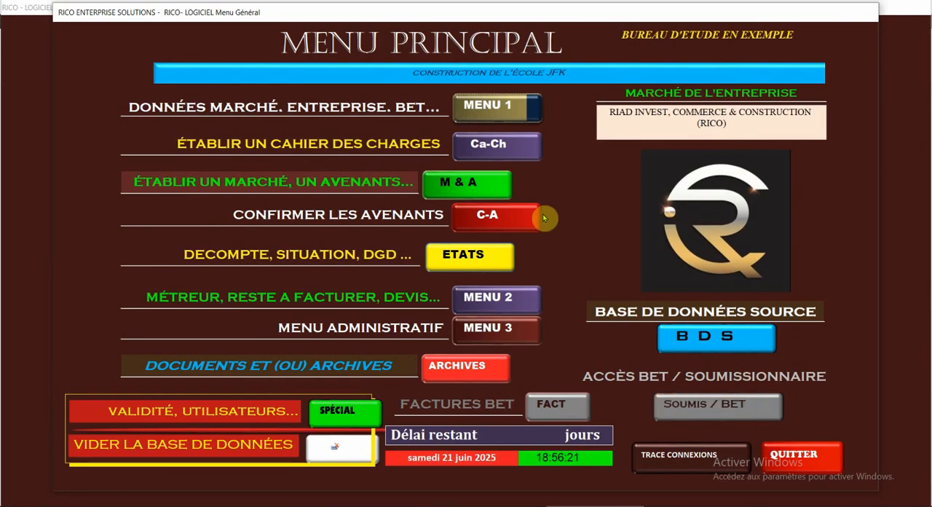
Step: Open the BPU et devis table of LOT 01 in the cahier des charges, select all its rows, and return to the main menu
left_click(481, 144)
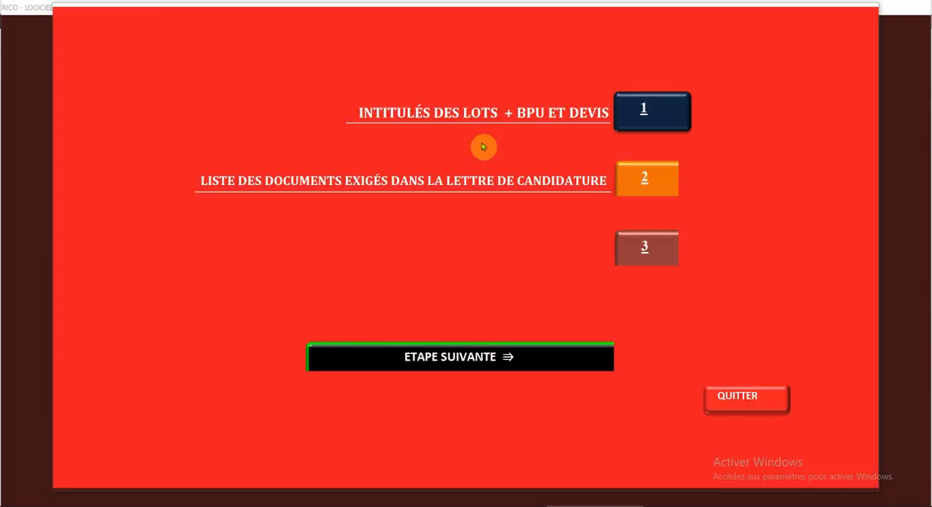
left_click(636, 118)
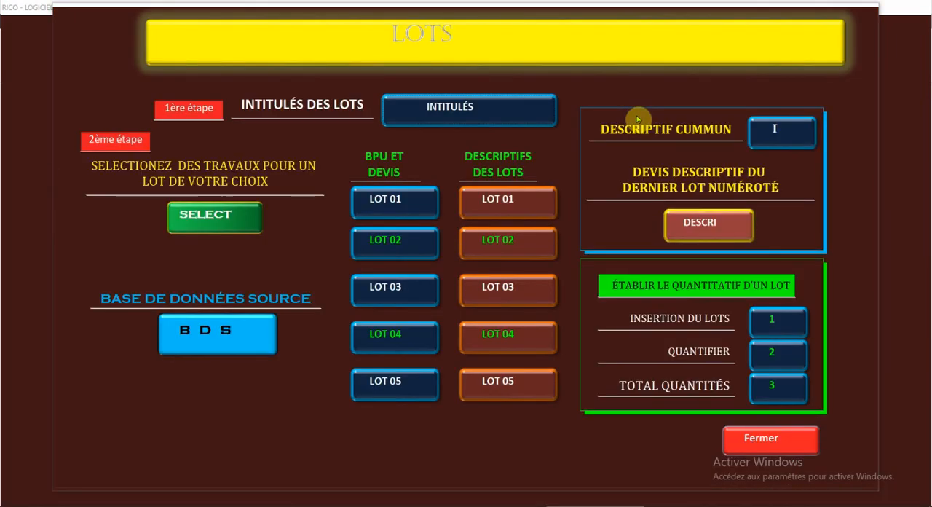
left_click(392, 203)
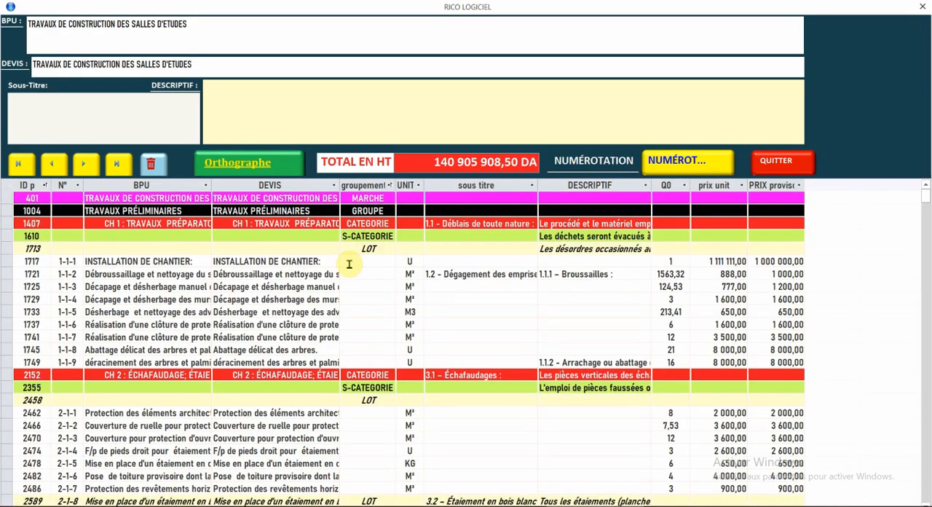
left_click(7, 187)
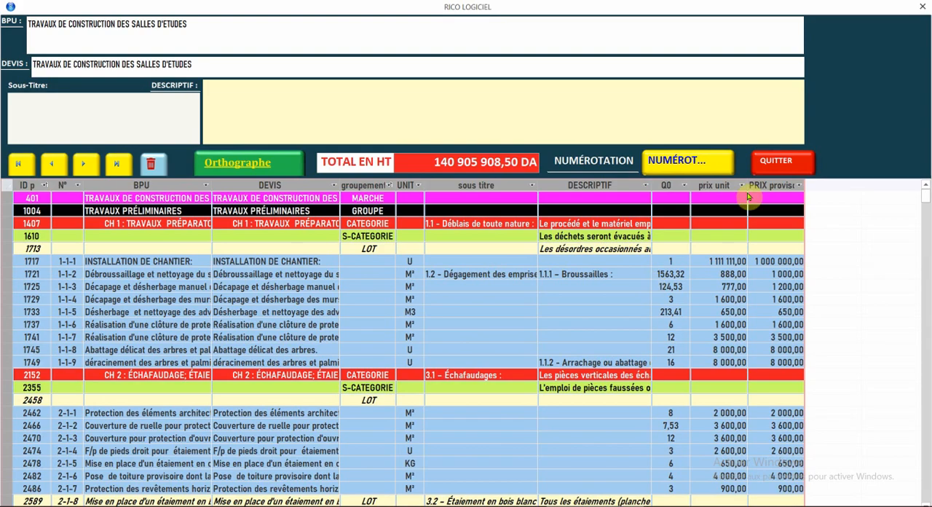
left_click(775, 169)
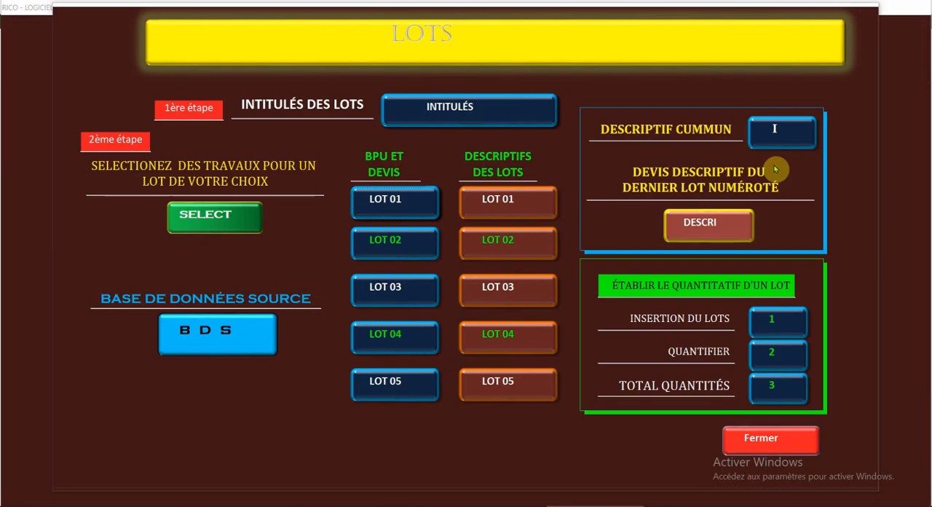
left_click(746, 438)
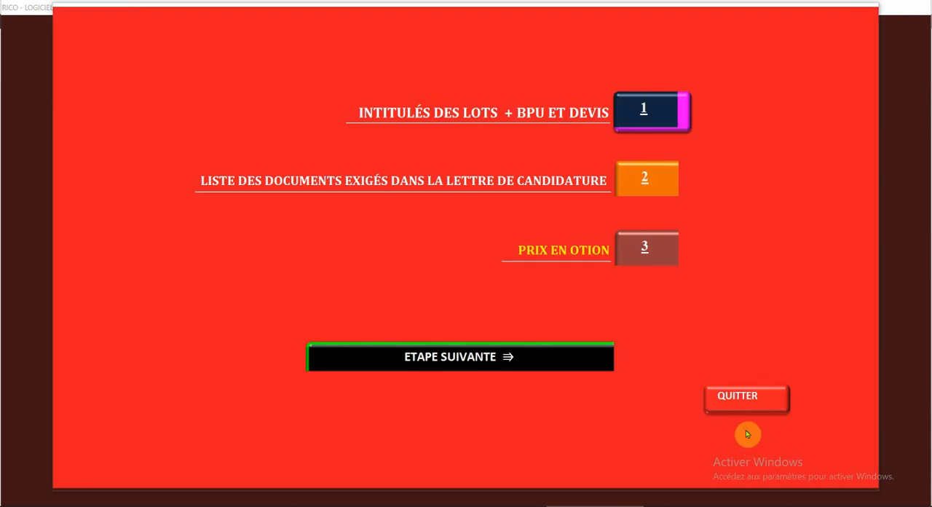
left_click(738, 399)
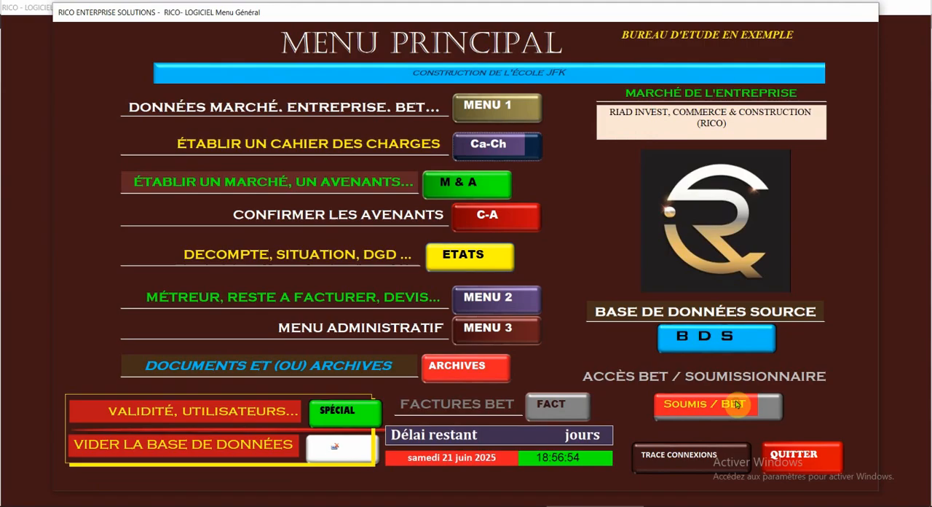
Step: Open the Insertion du cadre marché form, view the table of inserted lots, and close the table
left_click(462, 185)
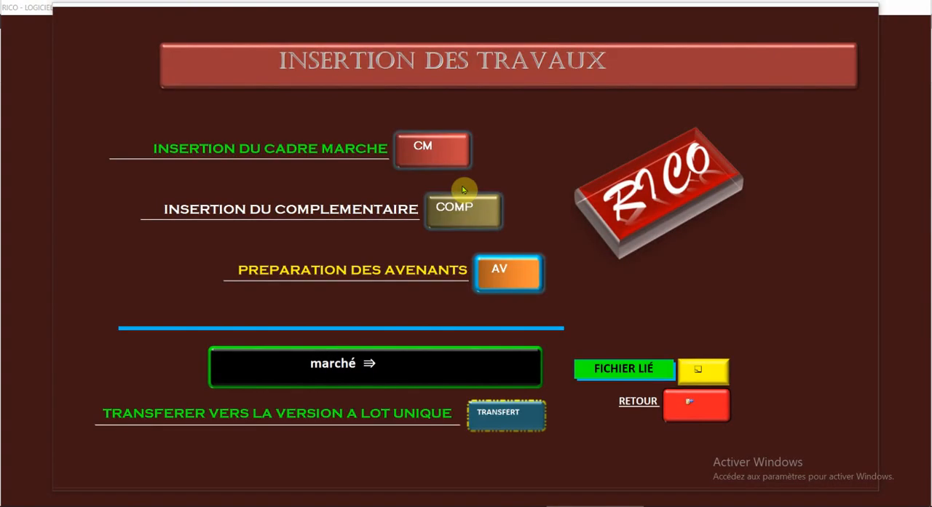
left_click(420, 153)
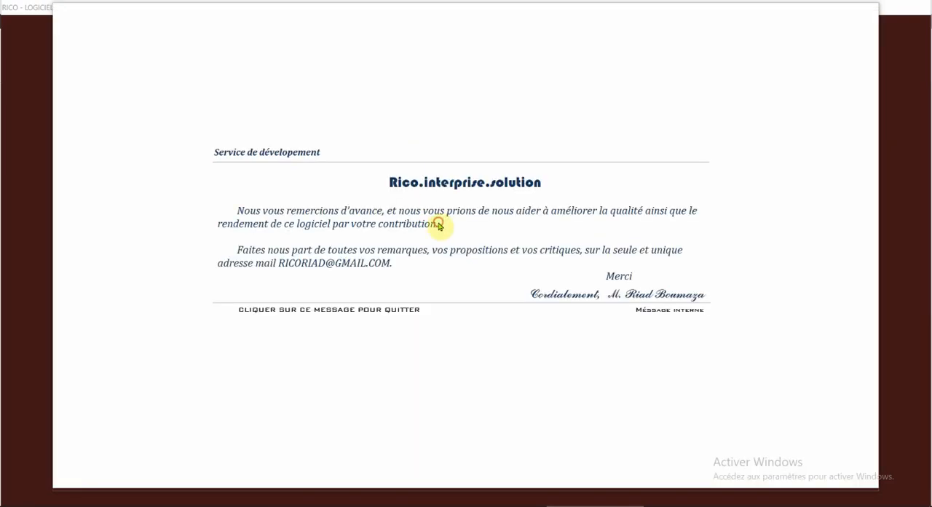
left_click(438, 225)
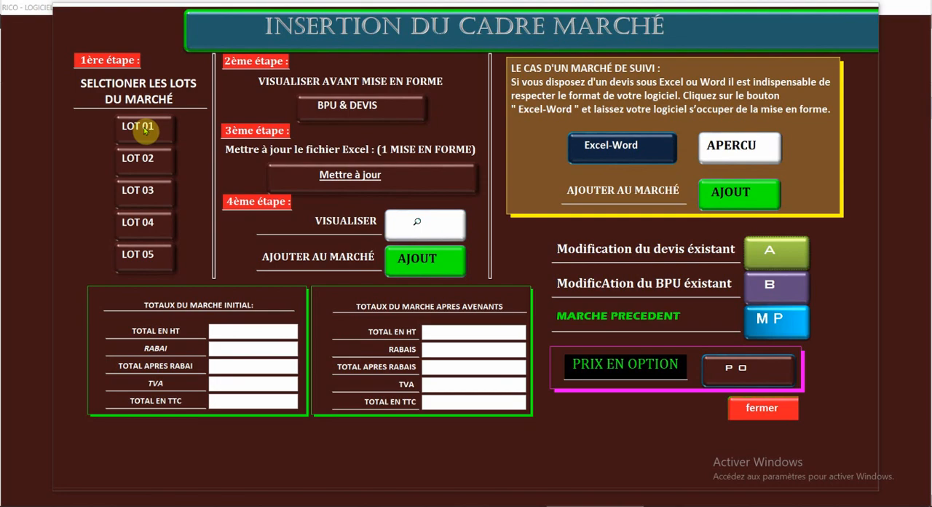
left_click(352, 106)
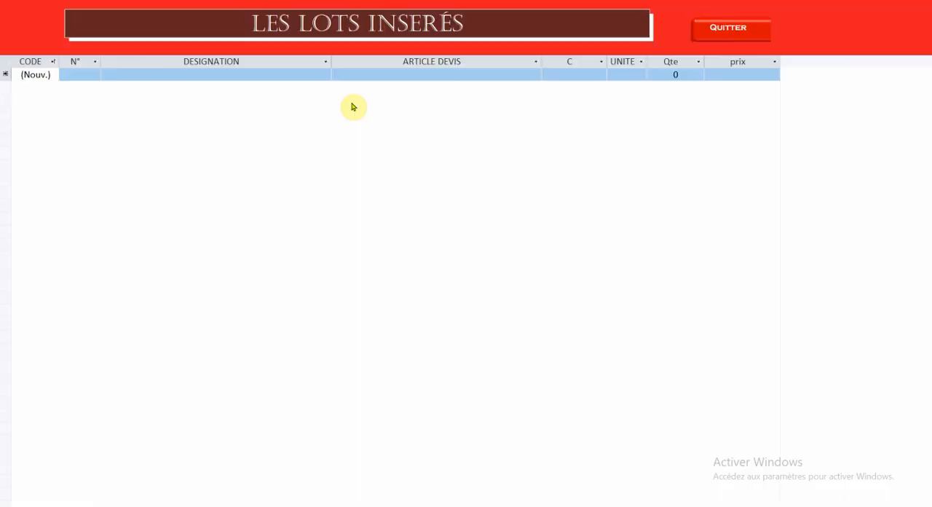
left_click(701, 34)
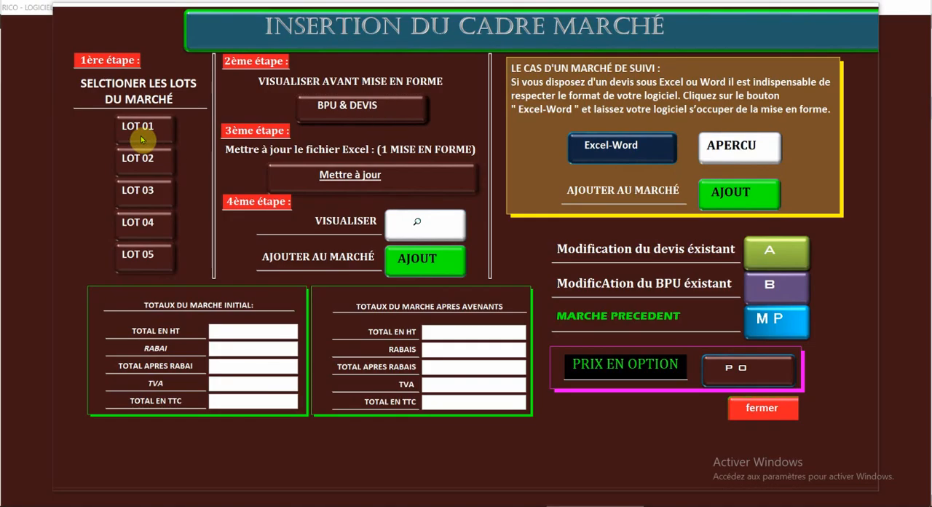
Step: Select LOT 01 and LOT 03 for insertion in the marché, acknowledging each registration
left_click(137, 129)
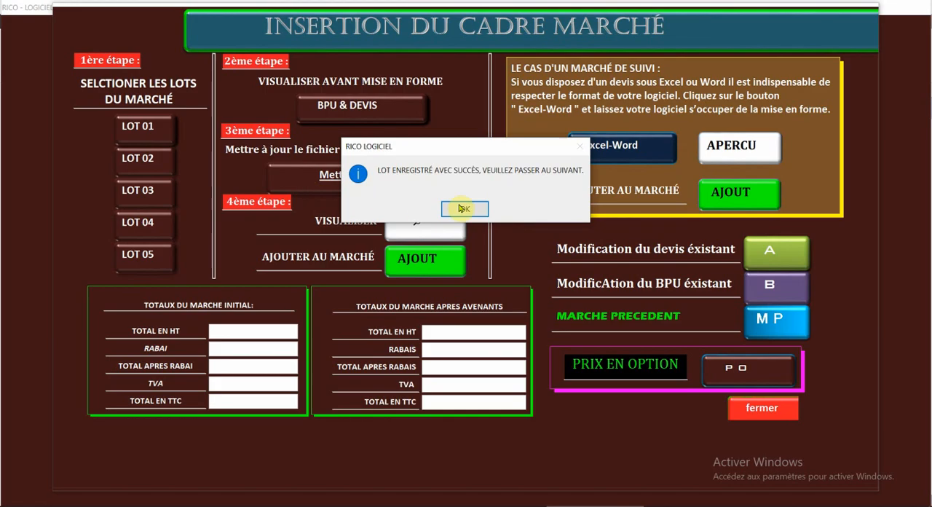
left_click(464, 209)
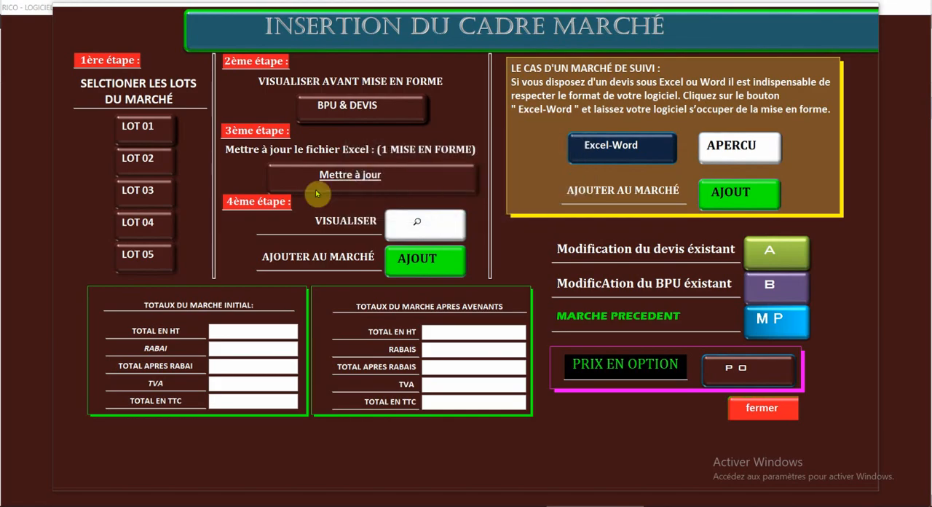
left_click(147, 191)
left_click(465, 209)
Step: Open the table of inserted lots, examine it down to the DESENFUMAGE ET CLIMATISATION section, and close it
left_click(347, 108)
left_click(358, 233)
left_click_drag(927, 76, 928, 371)
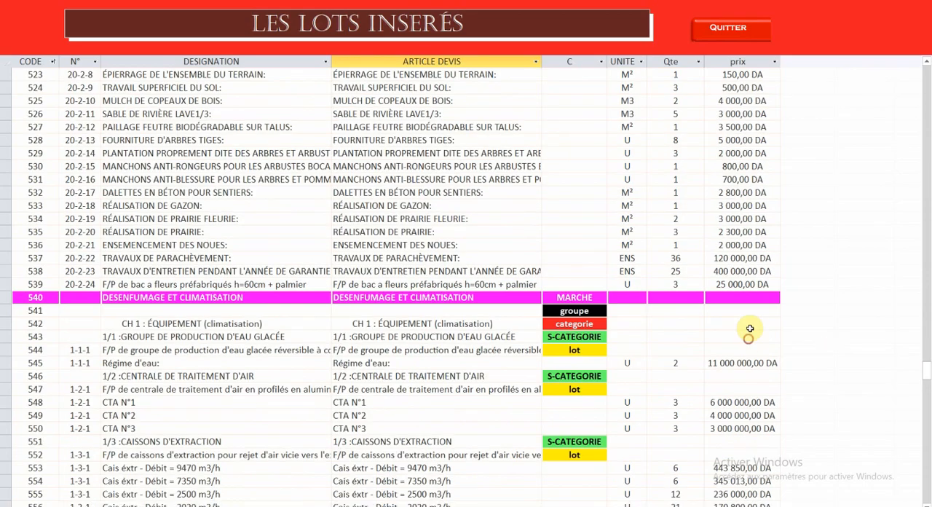
scroll(749, 331, "down", 6)
left_click(728, 29)
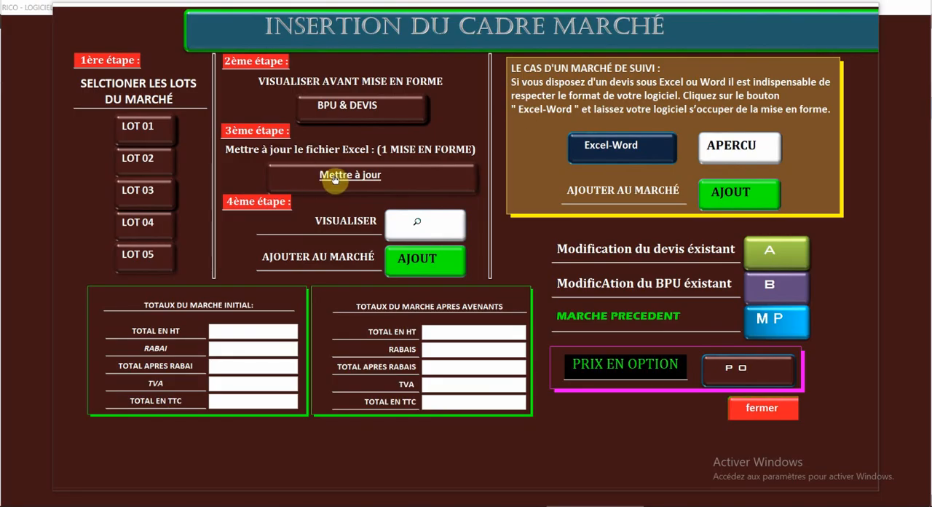
Step: Update the Excel data by replacing base de donnees des articles.xlsx, and open the 1 MISE EN FORME workbook from the RICO-EXCEL folder
left_click(334, 180)
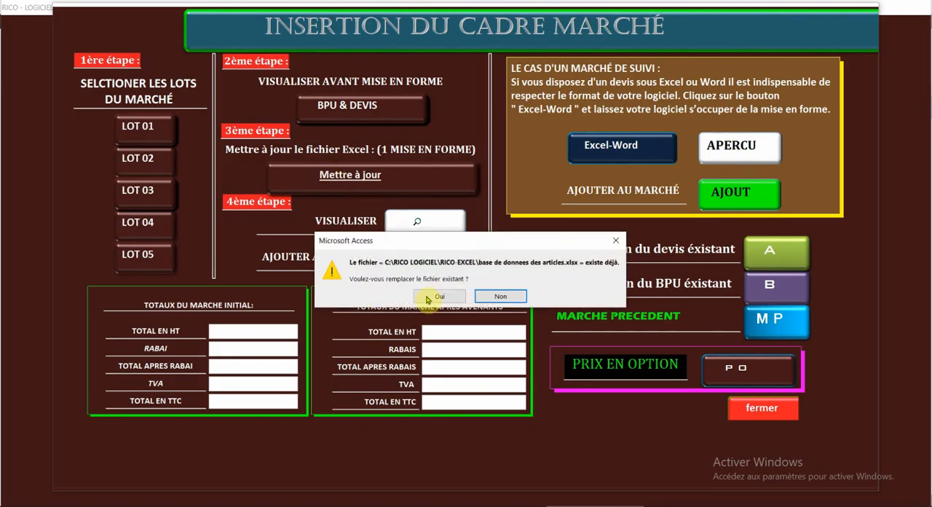
left_click(429, 297)
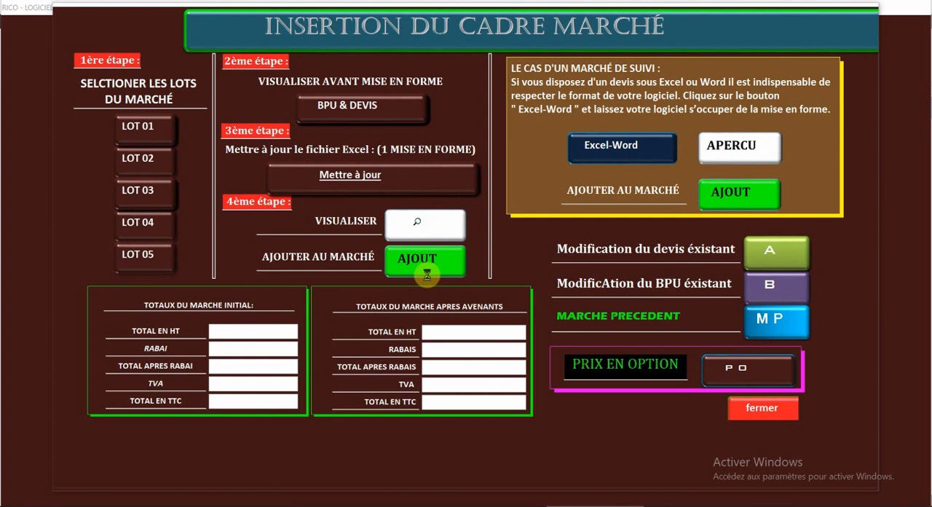
left_click(428, 225)
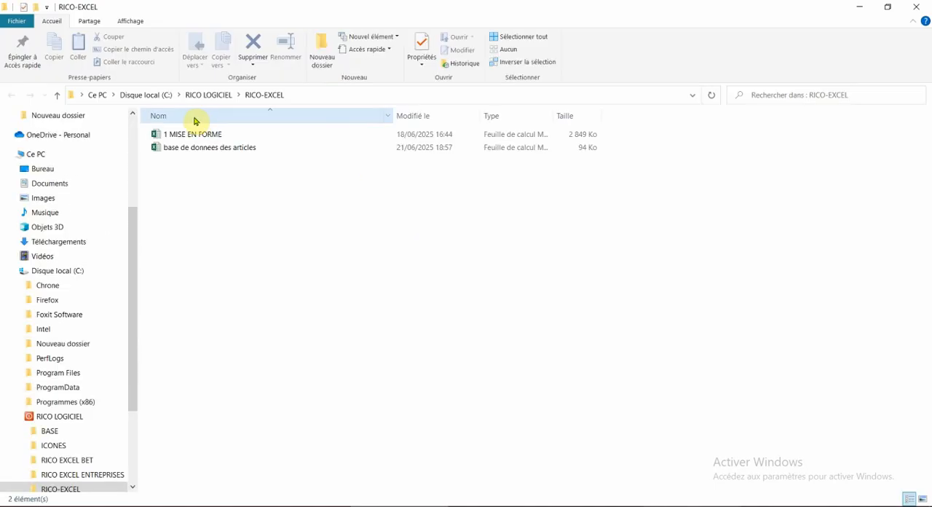
double_click(194, 135)
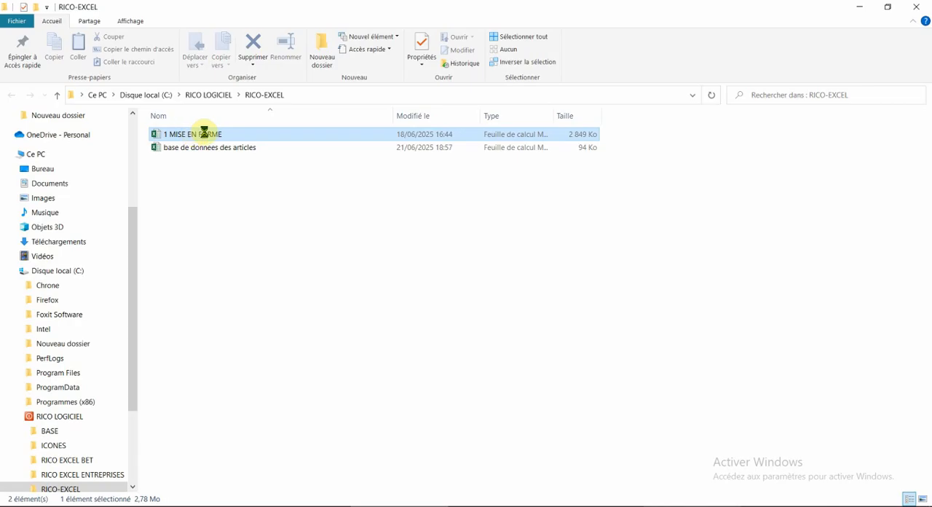